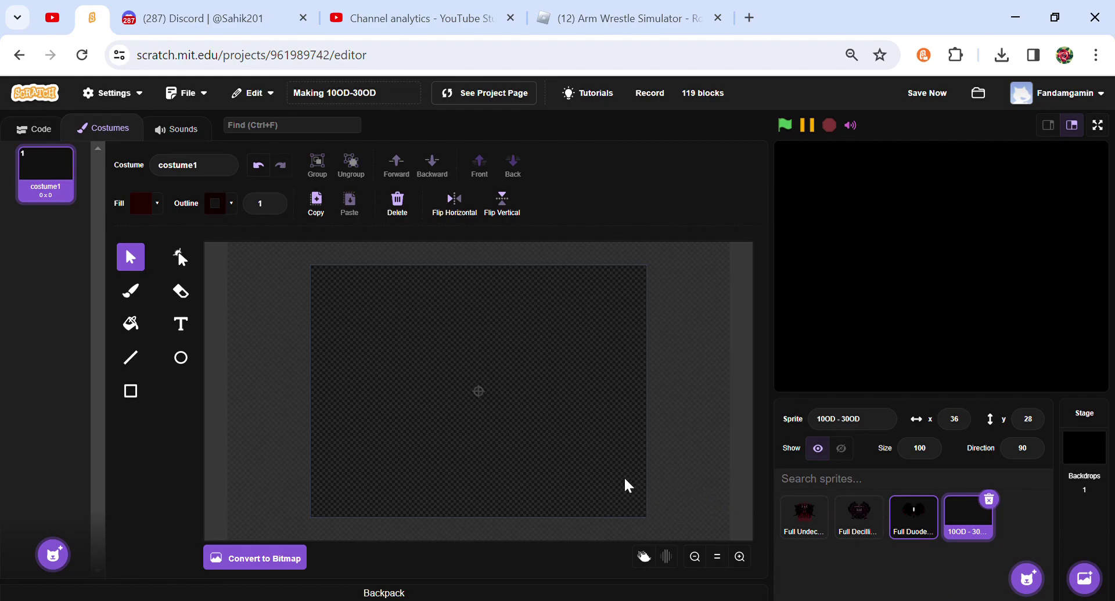
Step: Copy the dark red bar from the Full Duodecillions sprite's costume and paste it into costume1 of the 10OD - 30OD sprite
left_click(600, 507)
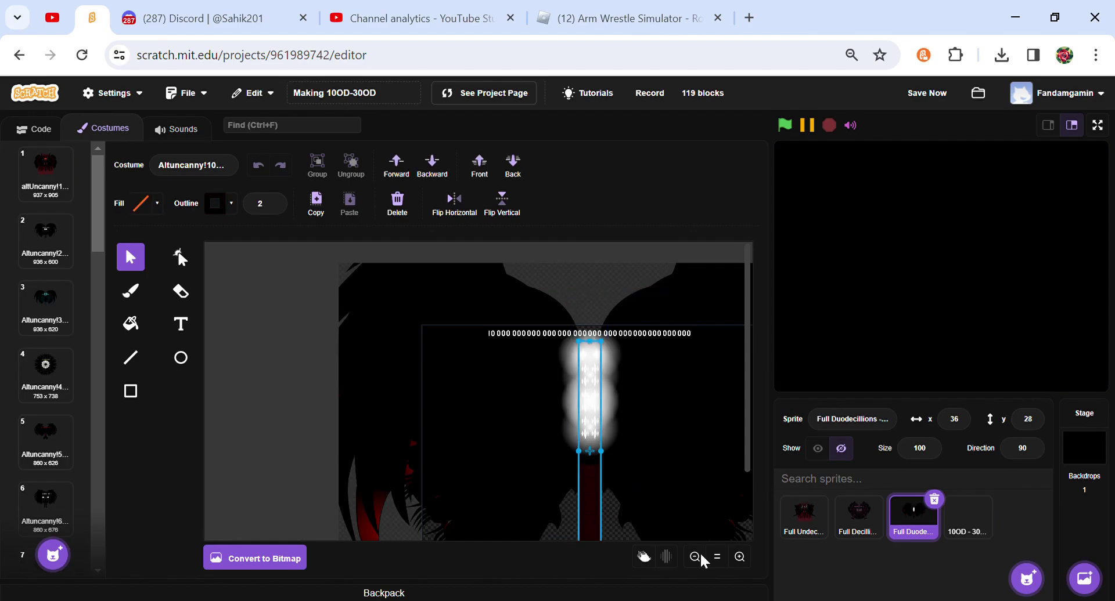
left_click(695, 557)
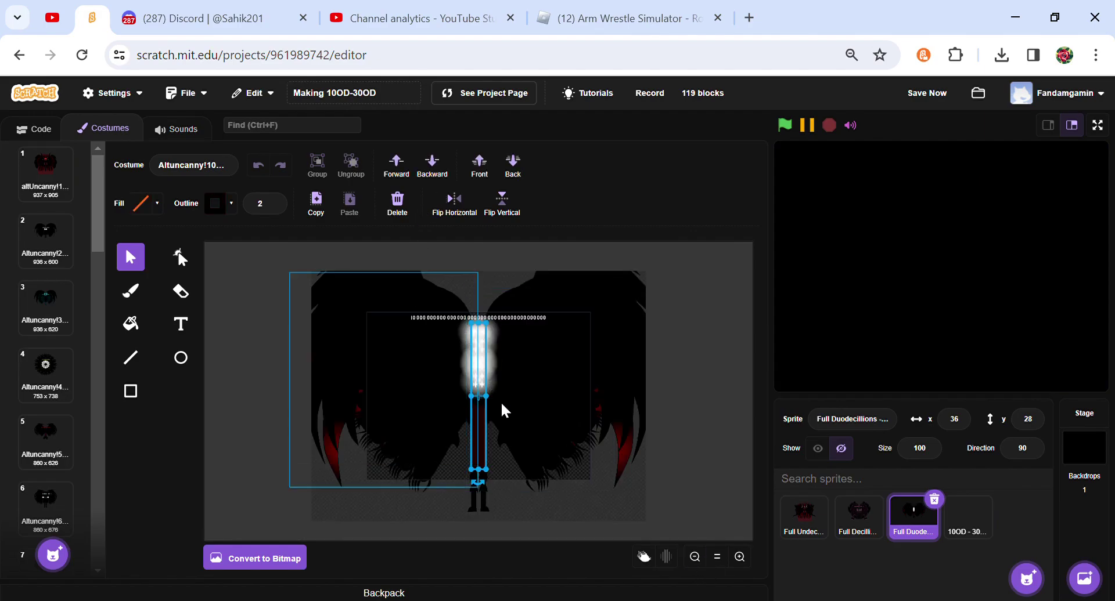
left_click(480, 462)
left_click(316, 203)
left_click(981, 534)
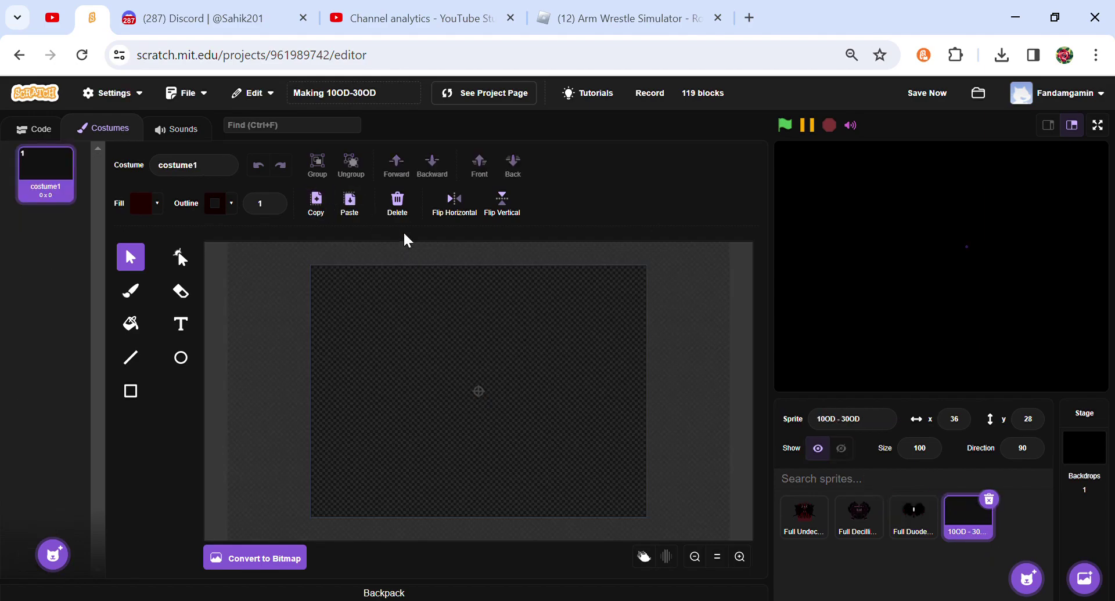
left_click(349, 204)
left_click(385, 364)
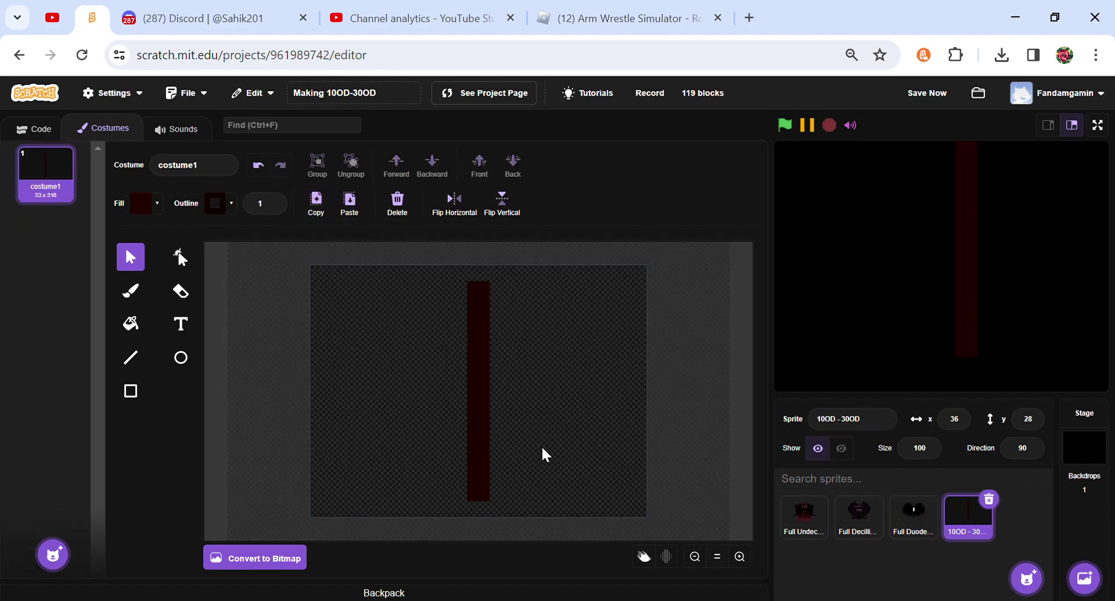
Step: Recolour the pasted bar's fill to a dark purple with colour 78, saturation 16 and brightness 9
left_click(482, 448)
left_click(740, 557)
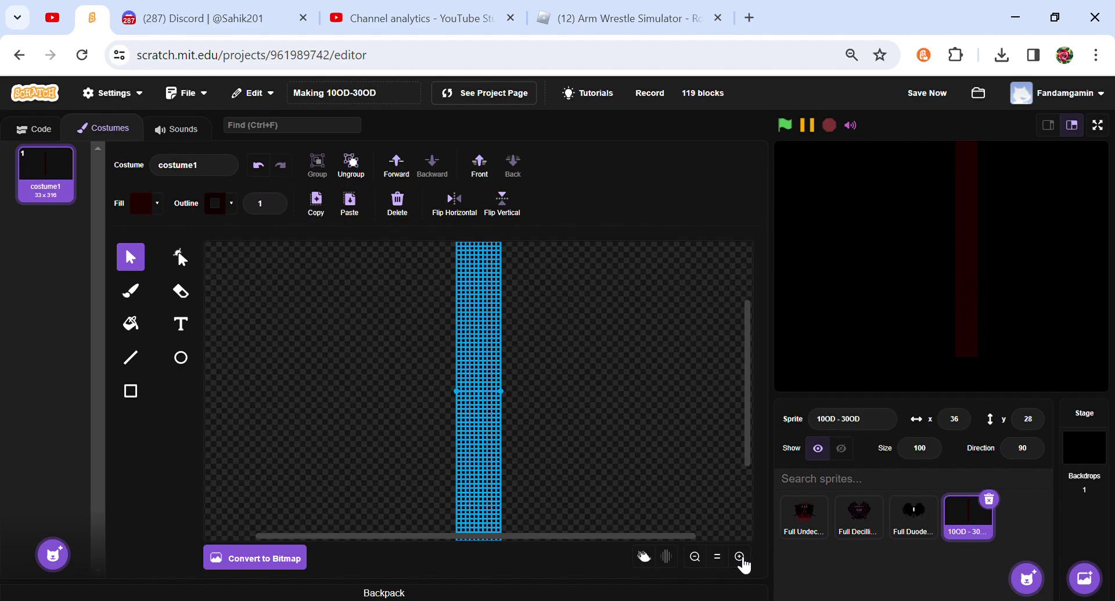
left_click(158, 204)
left_click(134, 320)
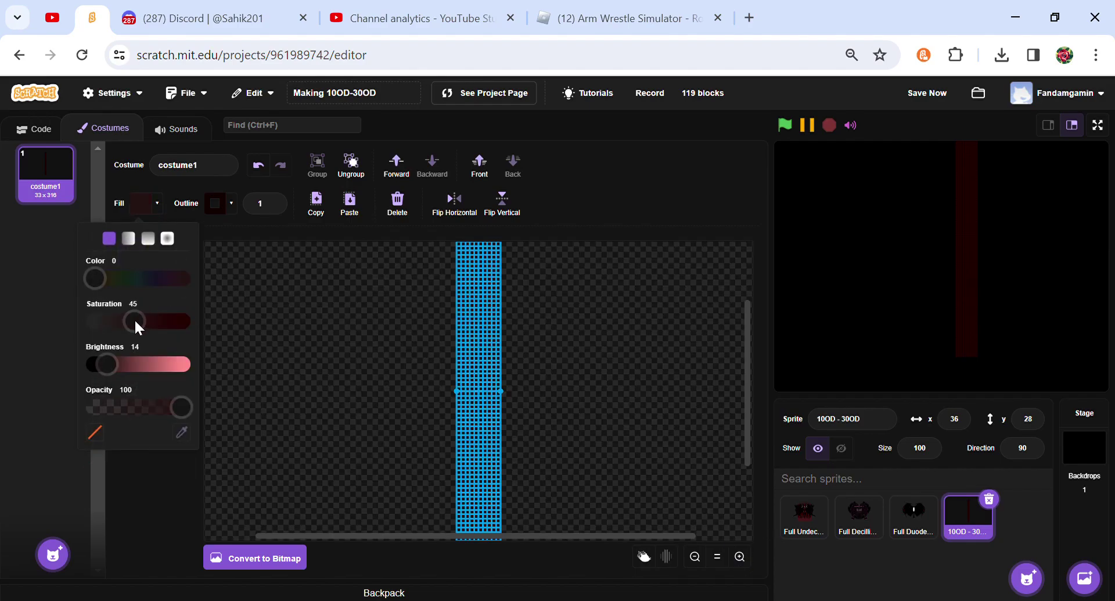
left_click(134, 360)
left_click(164, 279)
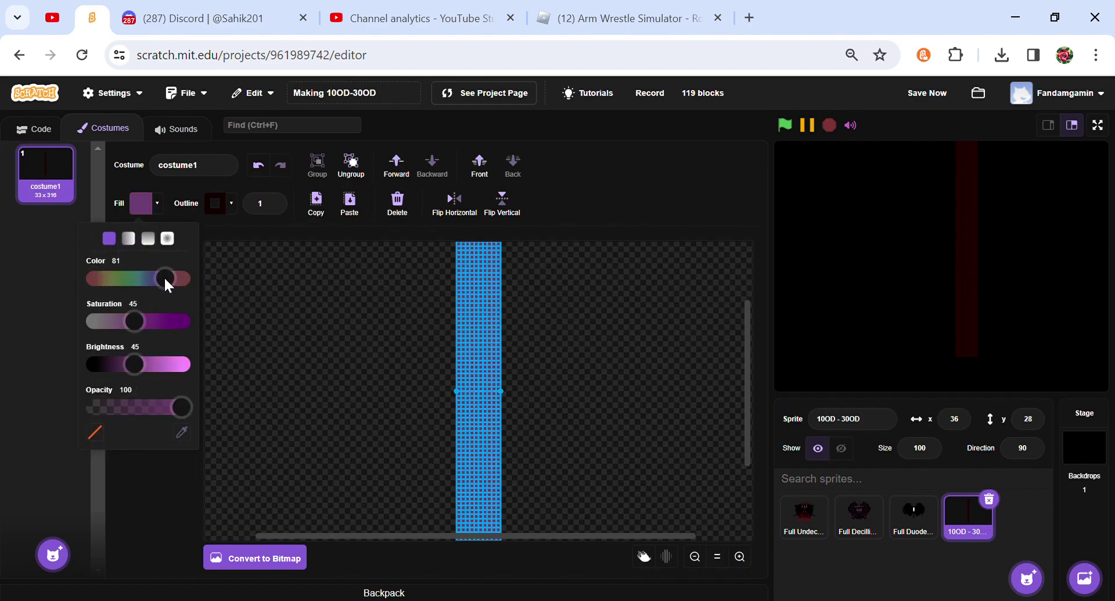
left_click(110, 322)
left_click(103, 365)
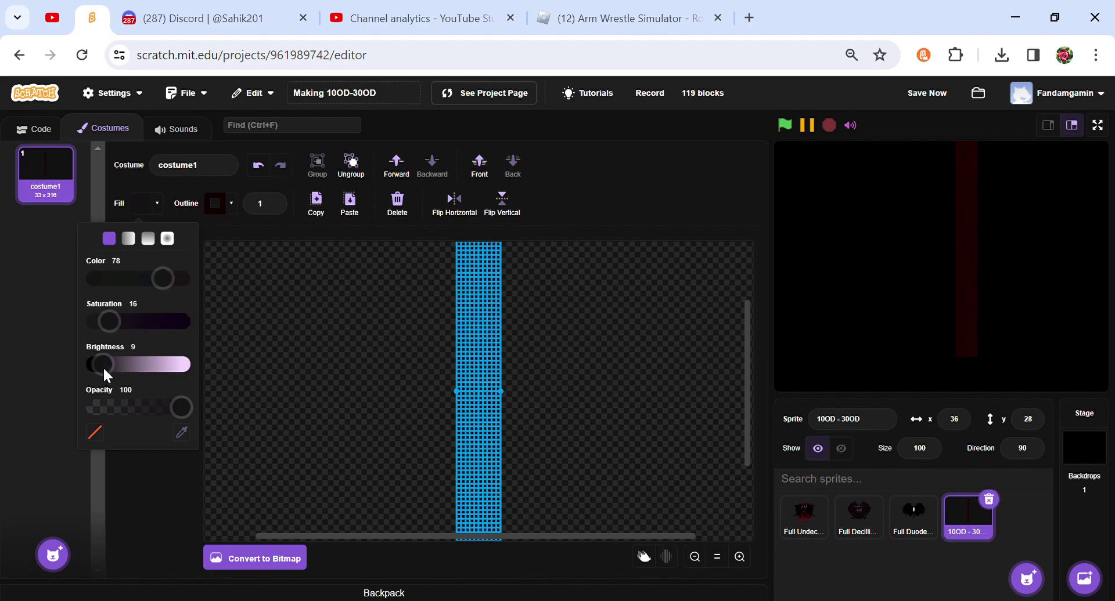
left_click(303, 364)
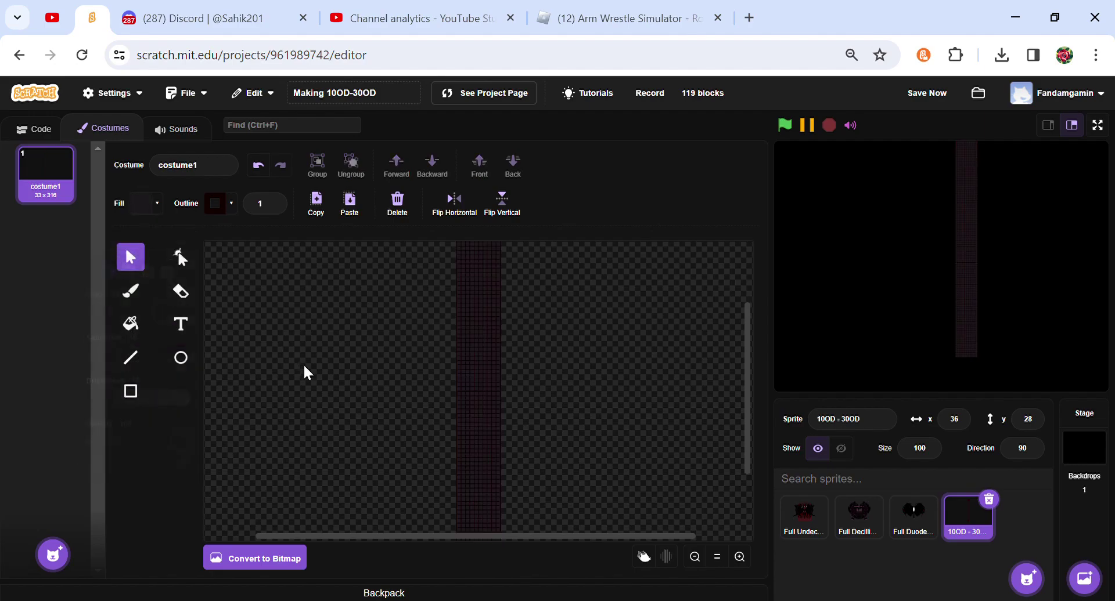
Step: Sample the bar's own colour for its outline and adjust it to colour 76, saturation 20 and brightness 6
left_click(486, 380)
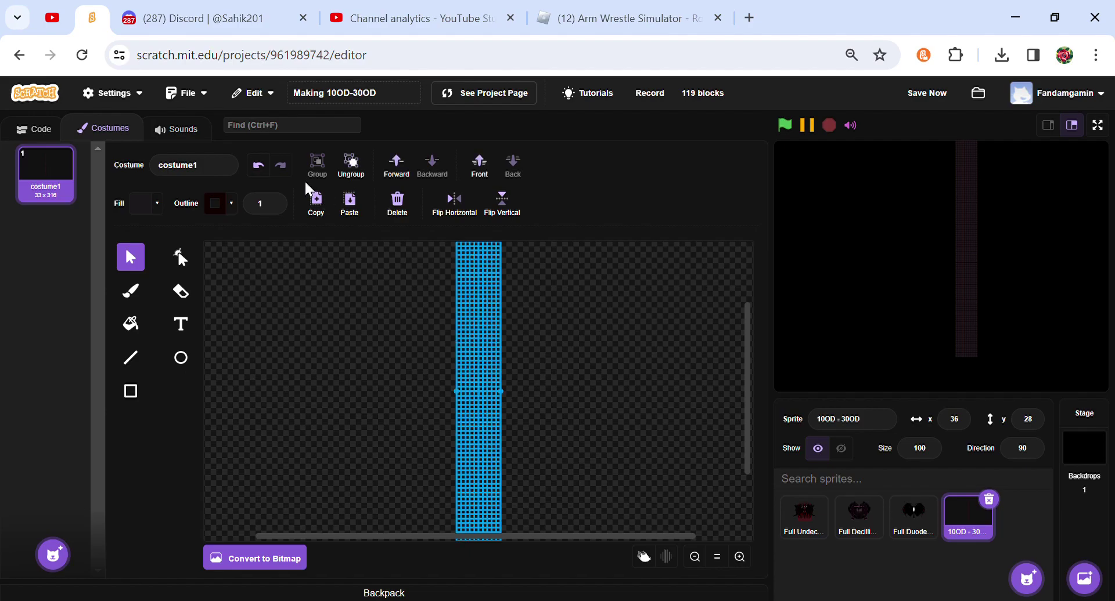
left_click(235, 212)
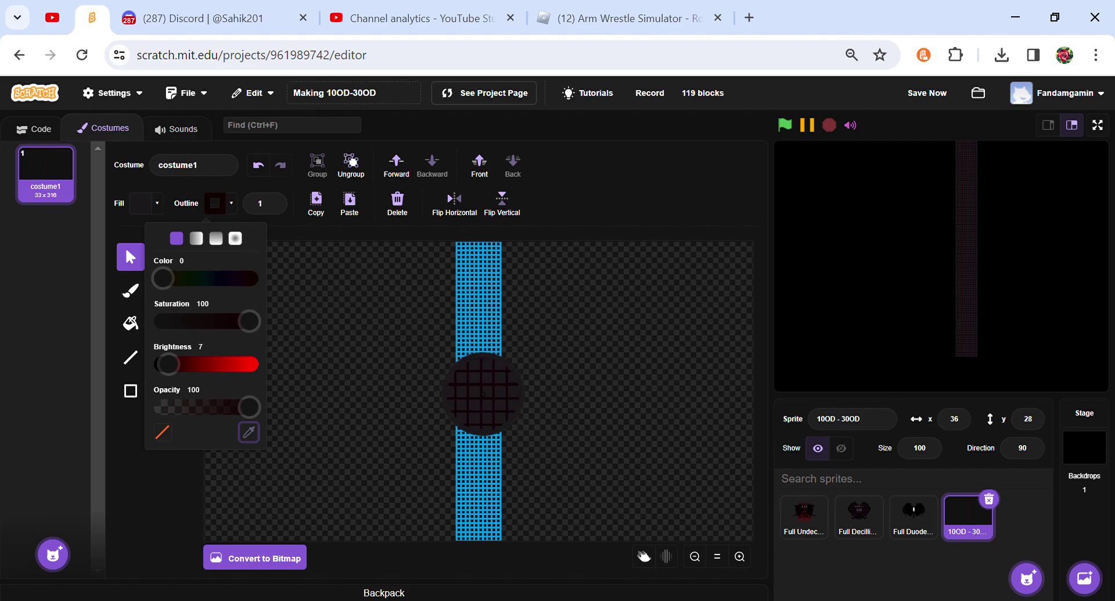
left_click(484, 394)
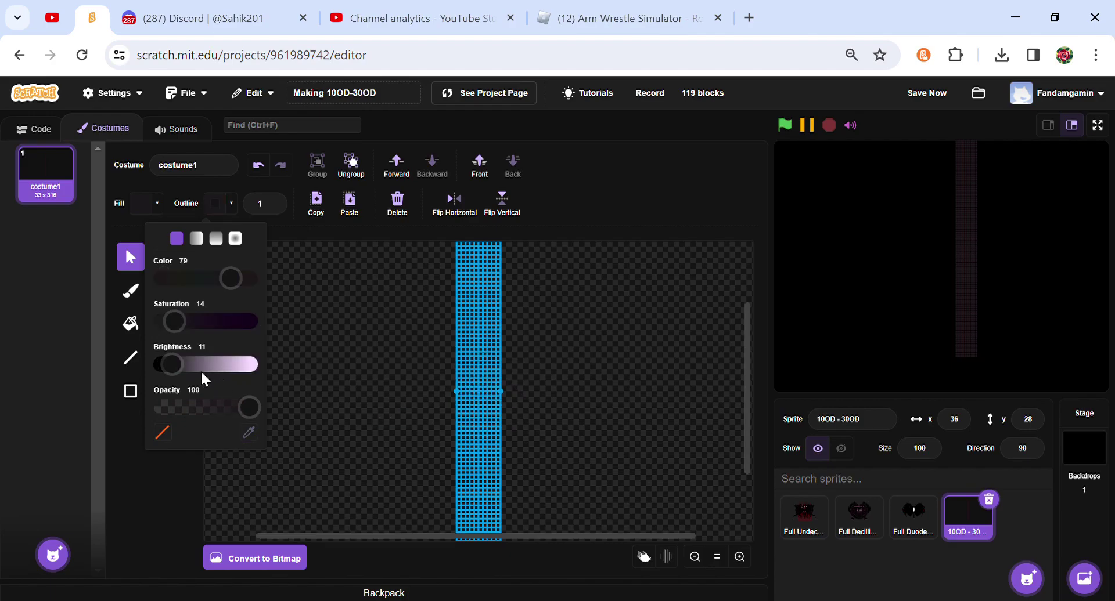
left_click_drag(173, 360, 169, 360)
left_click_drag(176, 324, 180, 331)
left_click_drag(233, 283, 231, 285)
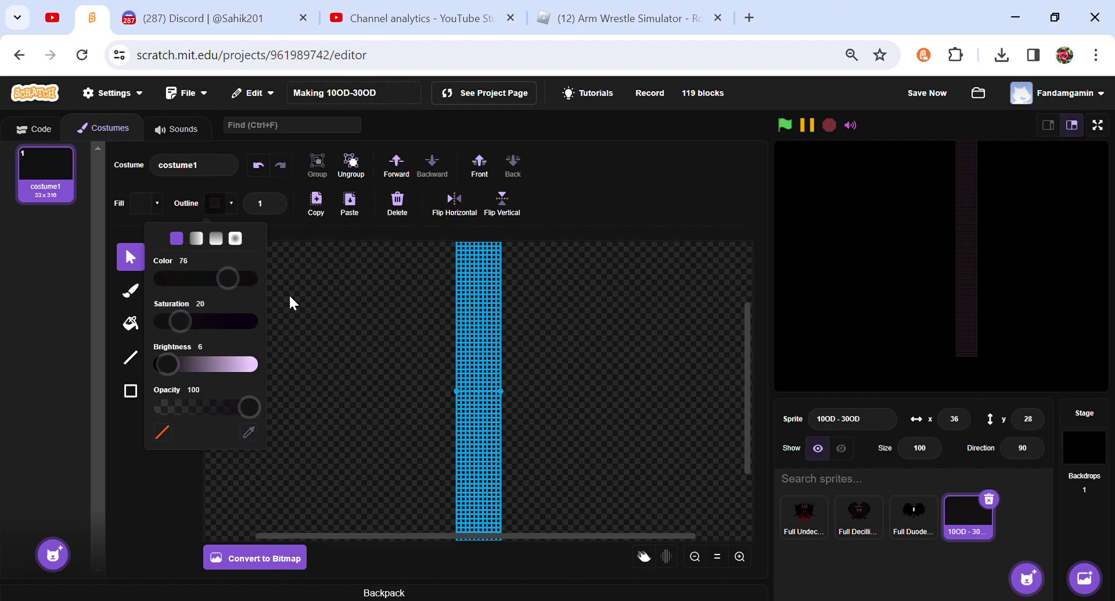
left_click(360, 334)
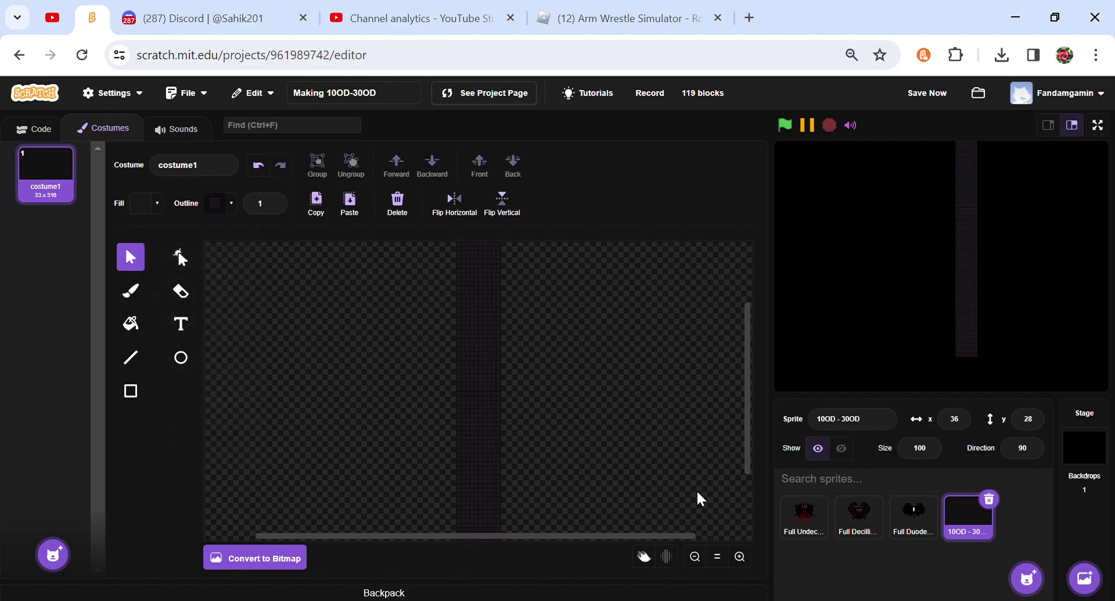
Step: Paint two ragged black splotches side by side across the bar's upper end with a size 8 brush at brightness 0
left_click(698, 552)
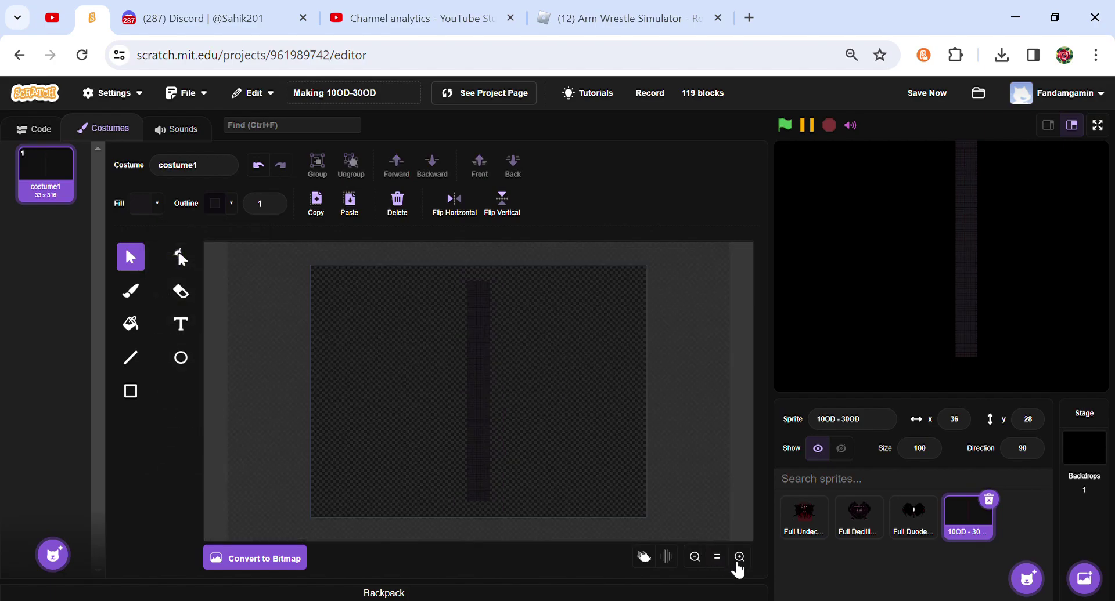
left_click(738, 557)
left_click(739, 558)
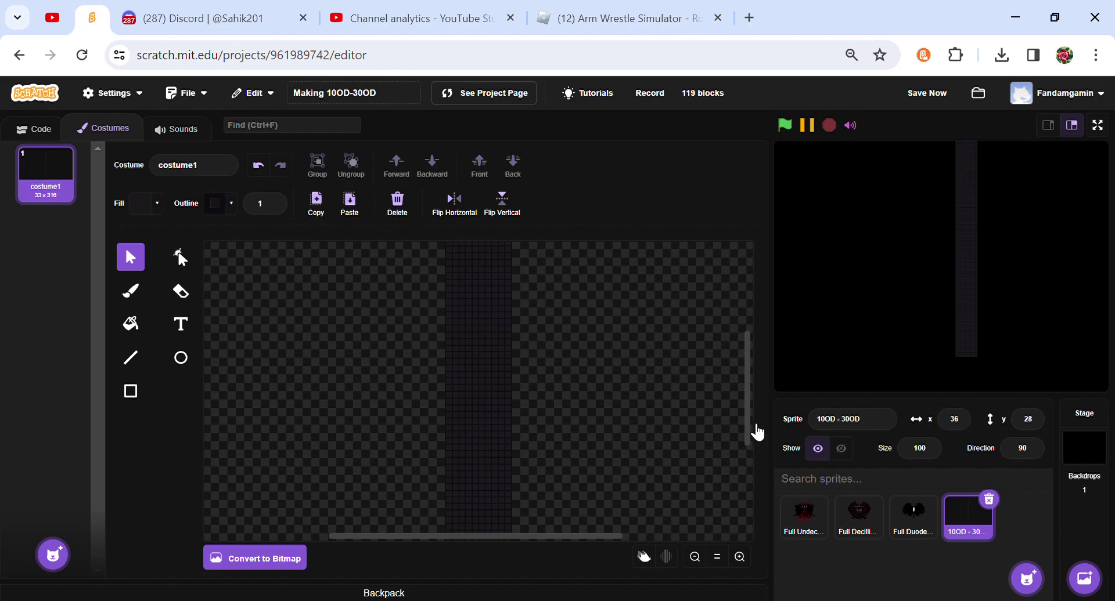
left_click_drag(755, 429, 767, 345)
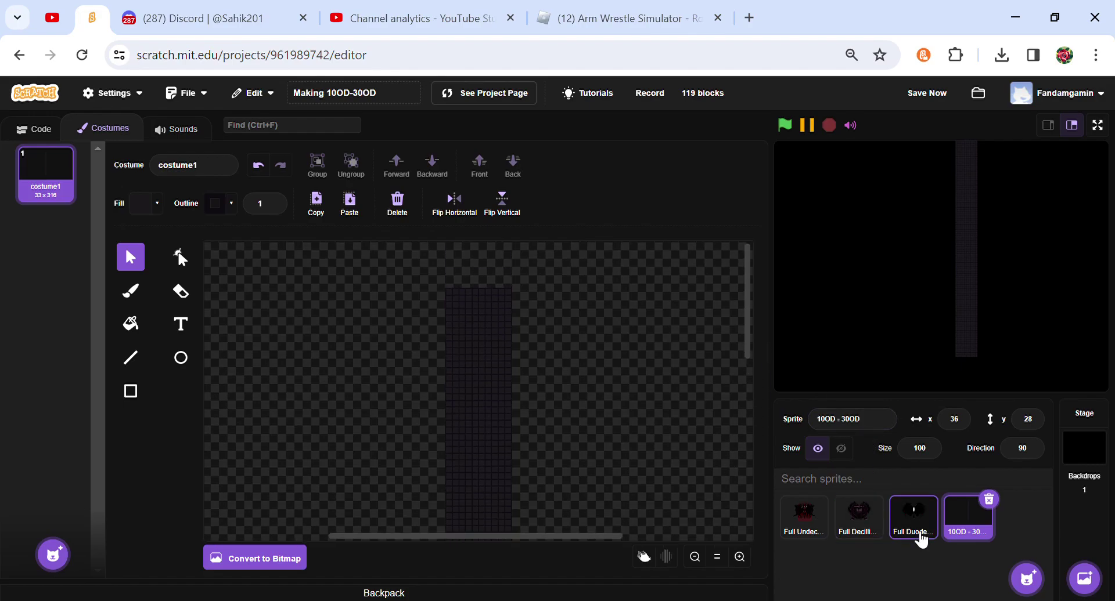
key("b")
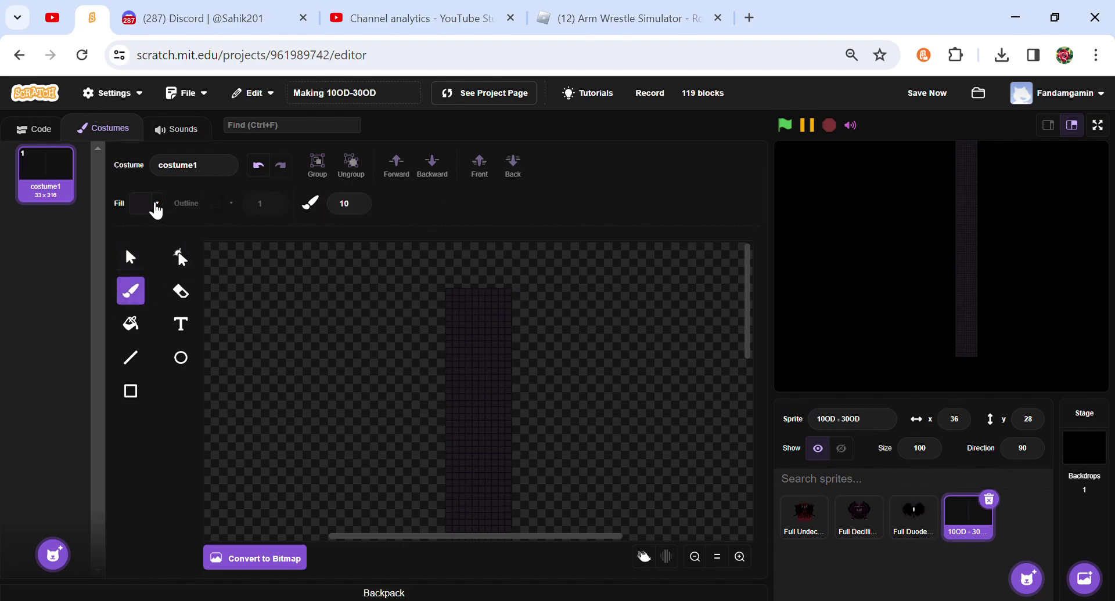
left_click(156, 204)
left_click_drag(108, 338, 97, 380)
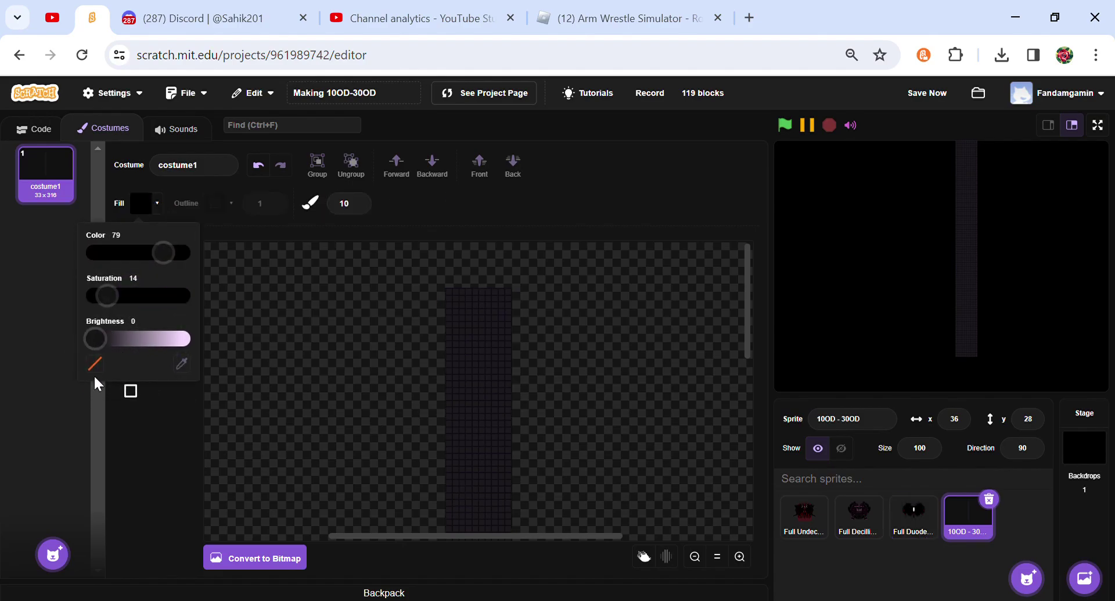
left_click(129, 446)
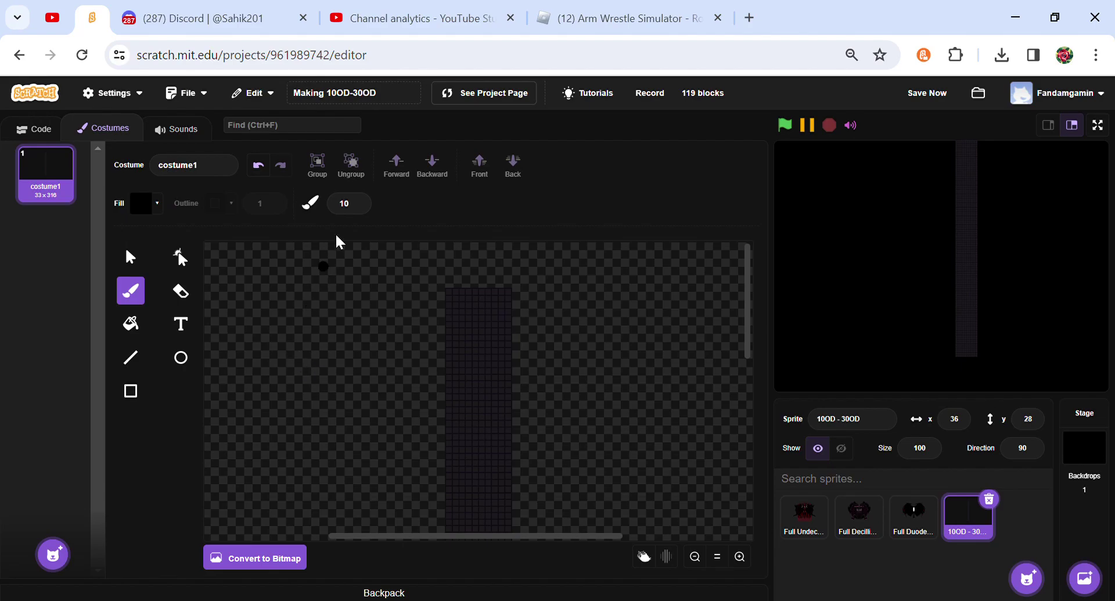
left_click(359, 207)
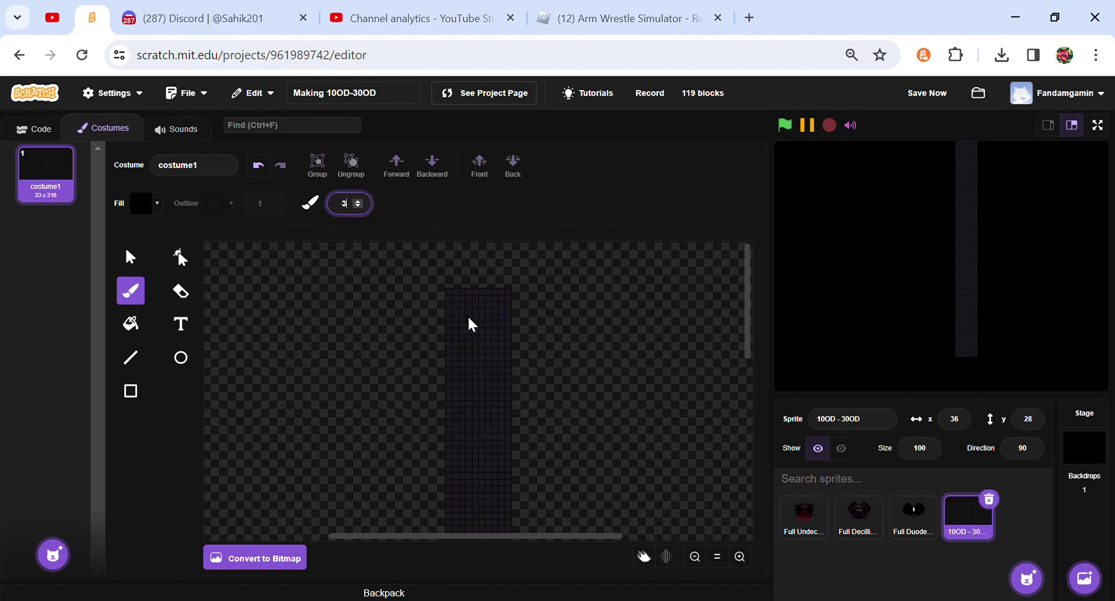
left_click(359, 201)
mouse_move(466, 314)
left_mouse_down()
mouse_move(434, 319)
mouse_move(455, 325)
mouse_move(437, 350)
mouse_move(463, 361)
mouse_move(465, 326)
mouse_move(487, 336)
mouse_move(475, 308)
mouse_move(493, 326)
mouse_move(501, 306)
mouse_move(499, 323)
left_mouse_up()
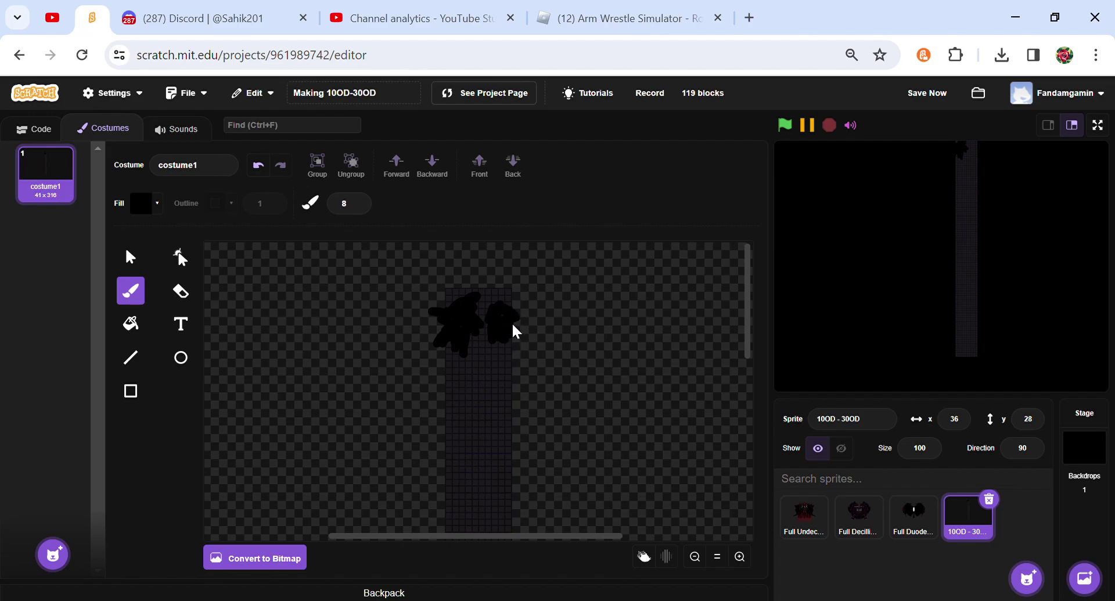
left_click_drag(509, 333, 496, 343)
left_click(148, 209)
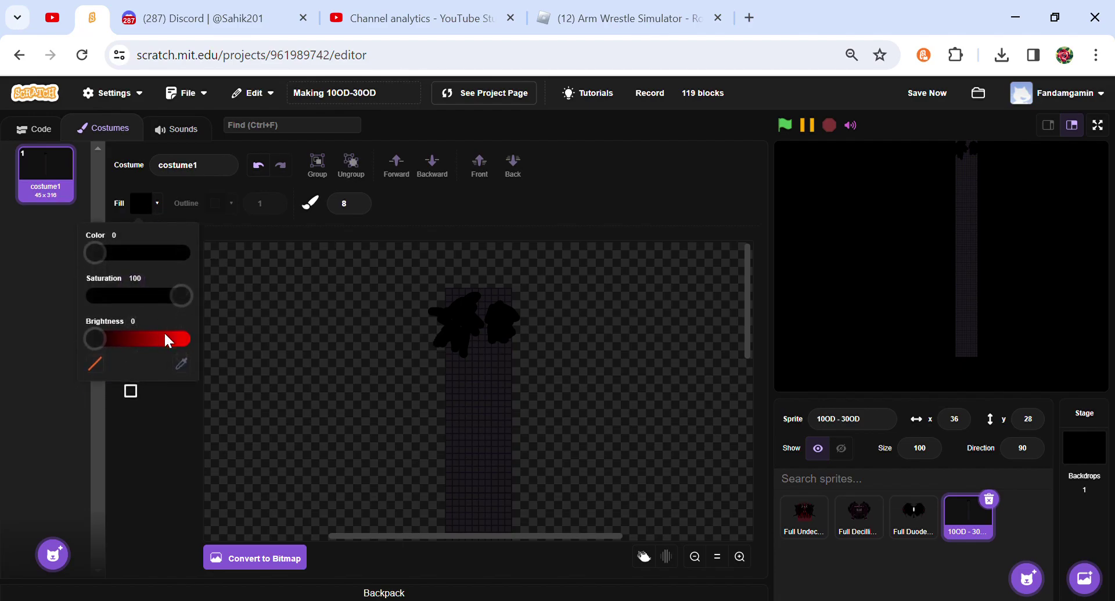
left_click(152, 427)
left_click(131, 390)
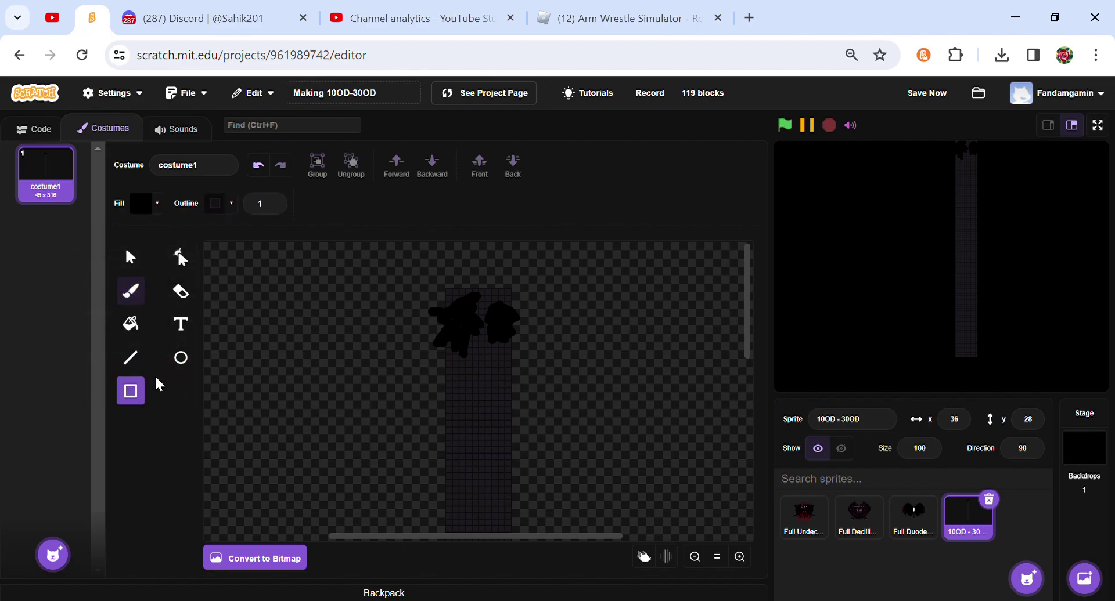
Step: Recolour both splotches from the bar's sampled colour, darkened to brightness 4, and apply the same fill inside the left splotch
left_click(131, 257)
left_click(451, 348)
left_click(499, 325, "shift")
left_click(155, 211)
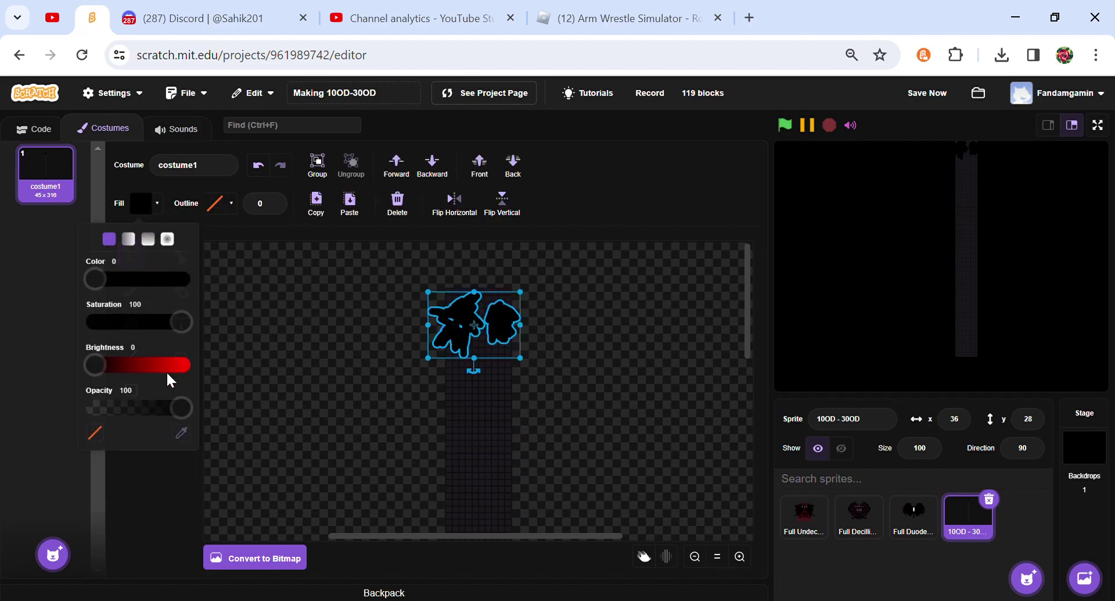
left_click(191, 440)
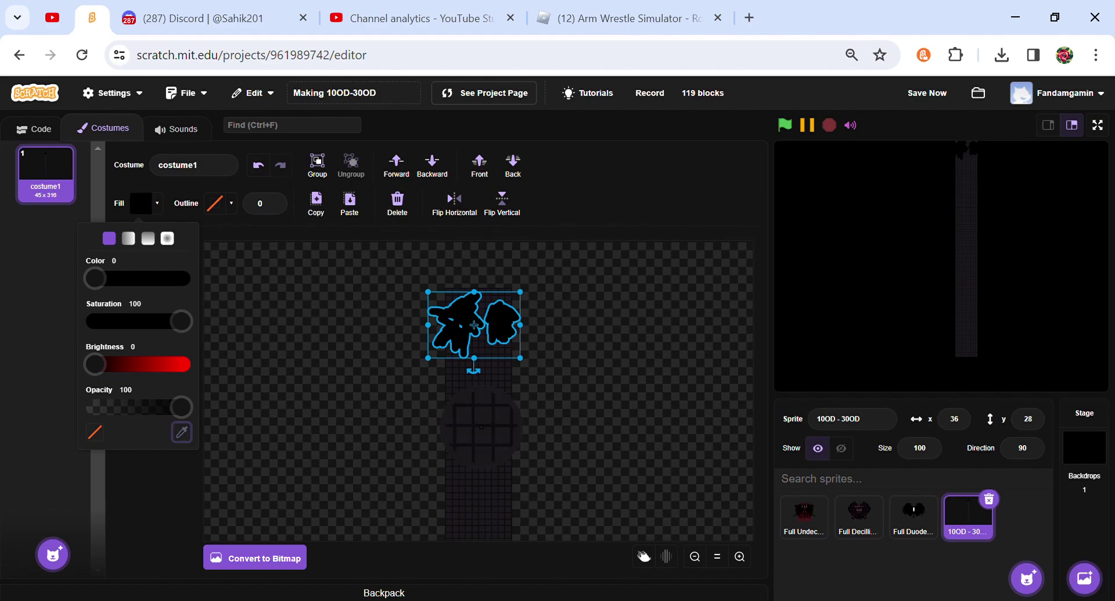
left_click(482, 427)
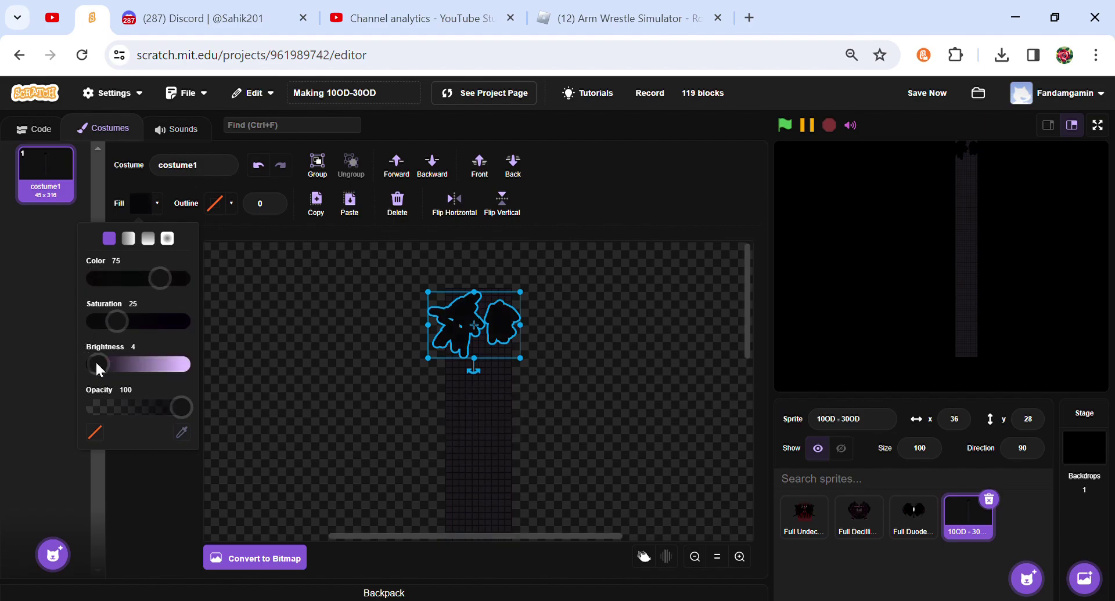
left_click(269, 381)
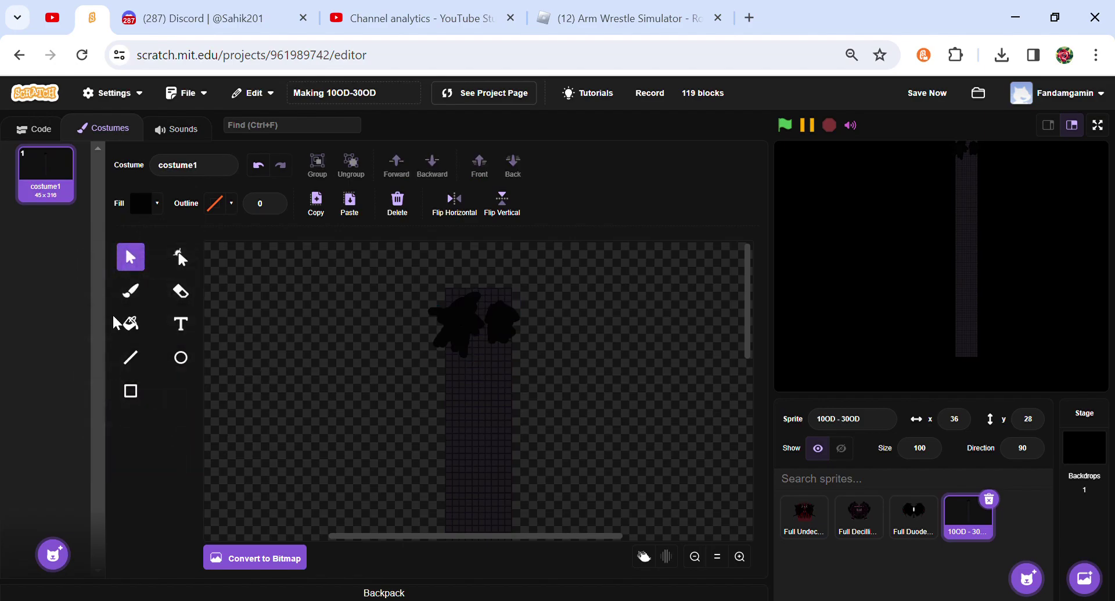
key("f")
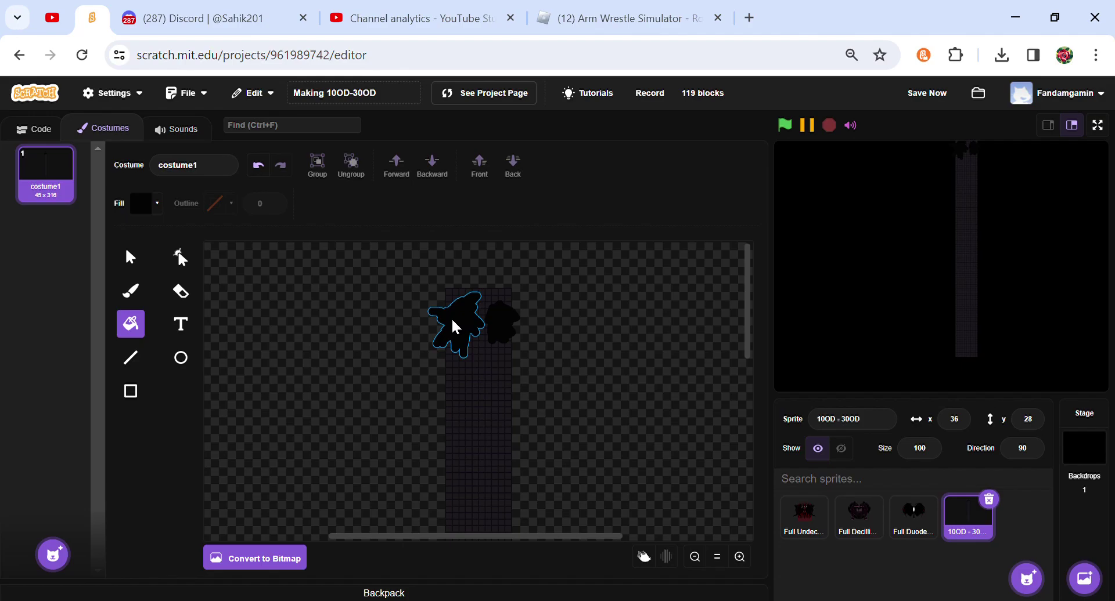
left_click(455, 328)
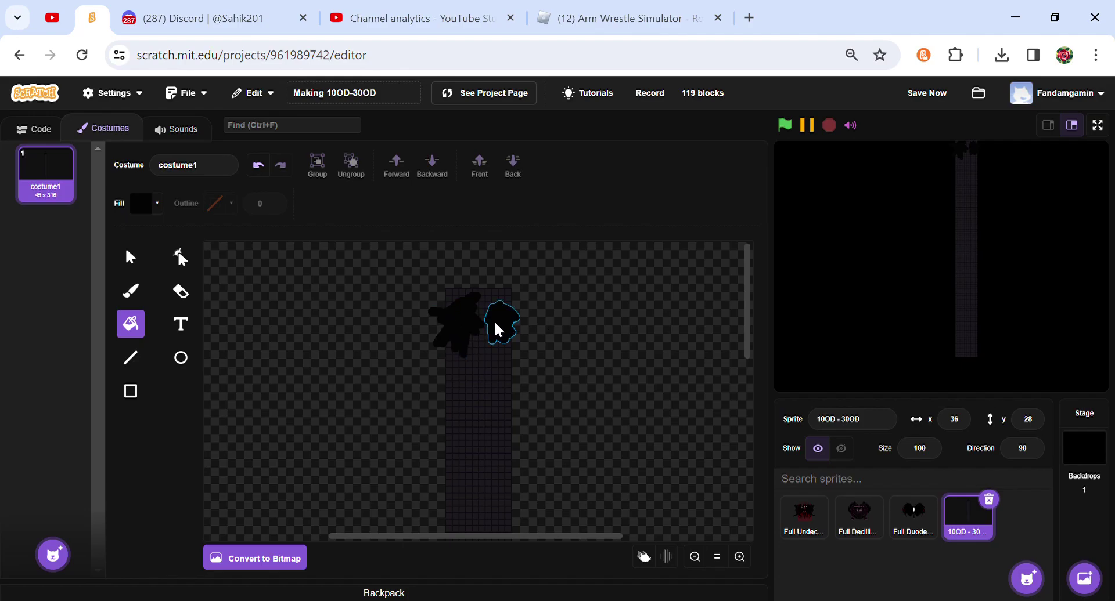
Step: Brush a long drip outline at brightness 0 running down from the left splotch, fill its interior and select it
left_click(131, 290)
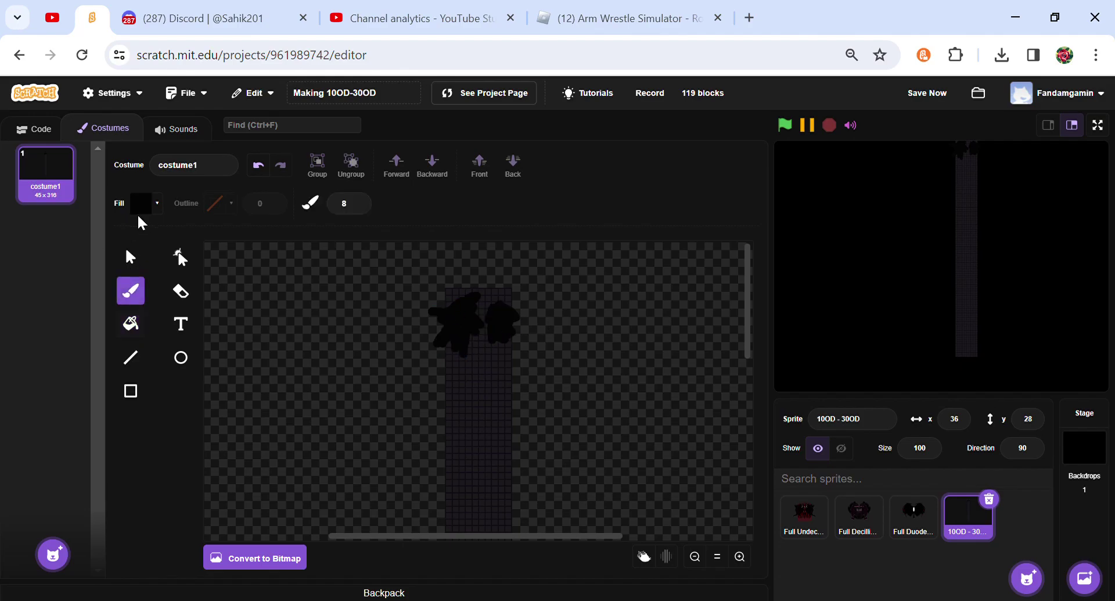
left_click(138, 209)
left_click_drag(100, 337, 29, 336)
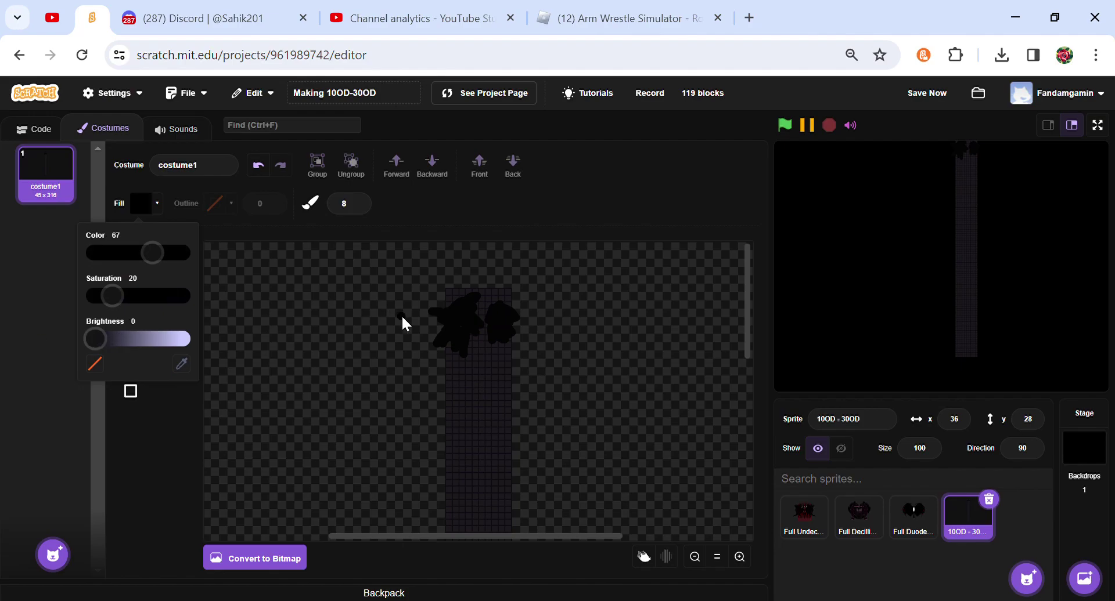
mouse_move(452, 336)
left_mouse_down()
mouse_move(462, 526)
mouse_move(489, 520)
mouse_move(472, 468)
mouse_move(464, 349)
left_mouse_up()
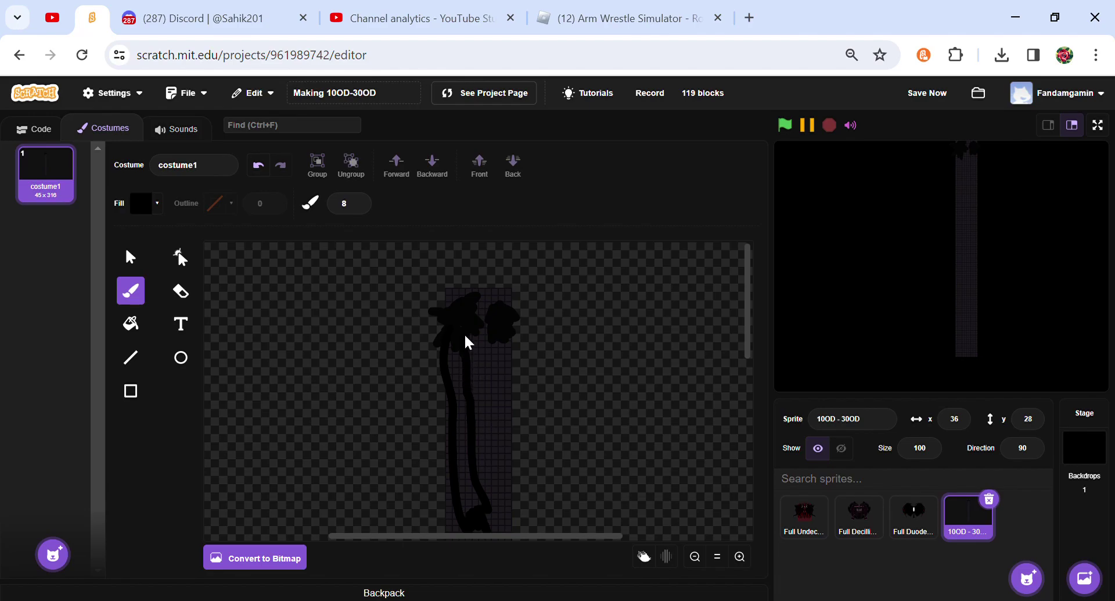
left_click(130, 324)
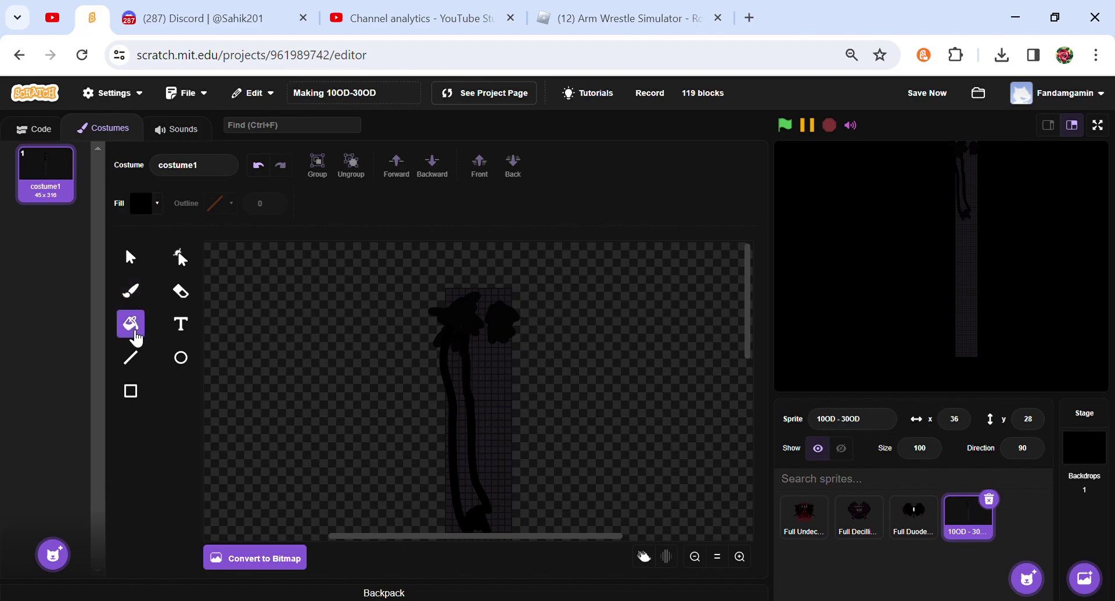
left_click(463, 357)
left_click(130, 257)
left_click(444, 377)
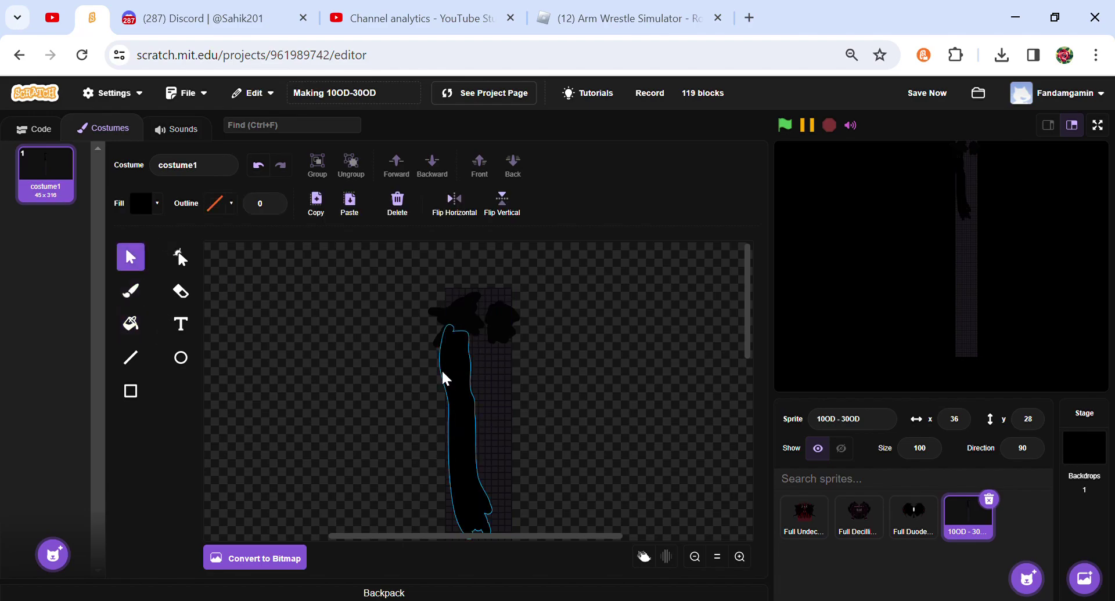
Step: Give the drip a vertical gradient fill fading from black to transparent
left_click(141, 203)
left_click(148, 238)
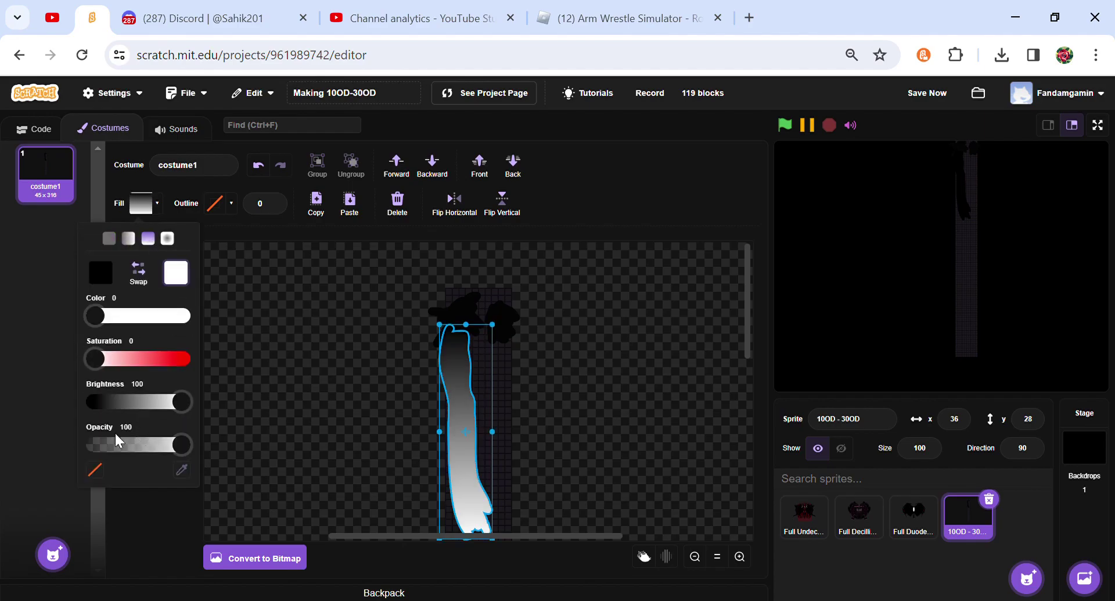
left_click(95, 470)
Step: Duplicate the drip, narrow the copy and lay it over the inner part of the original
left_click(317, 208)
left_click(350, 203)
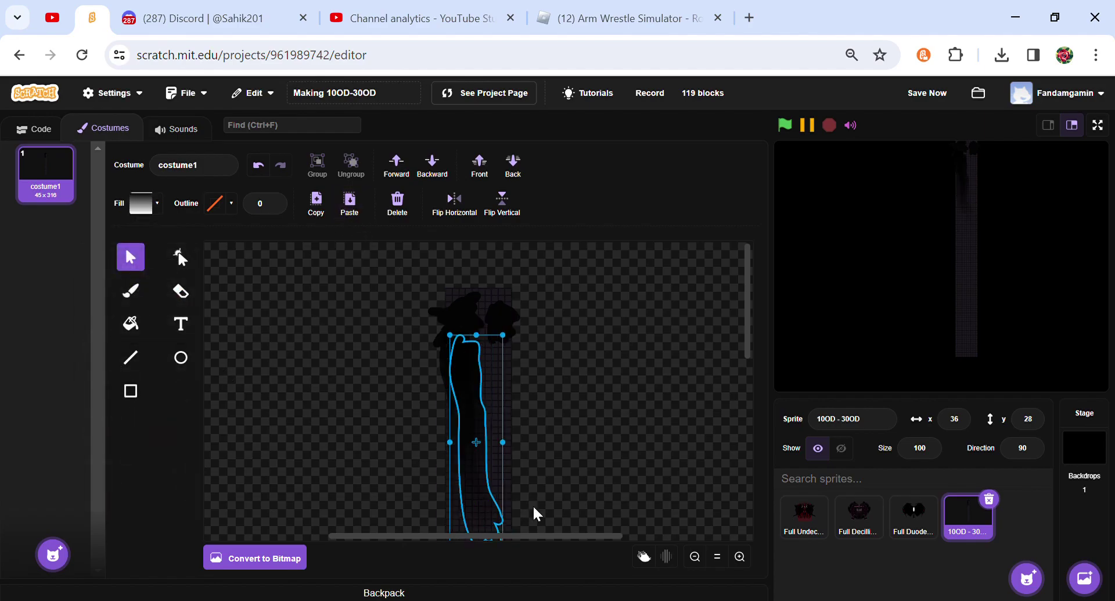
left_click_drag(512, 340, 475, 327)
left_click_drag(473, 402, 467, 401)
left_click(449, 440)
left_click_drag(473, 466, 606, 413)
left_click(606, 413)
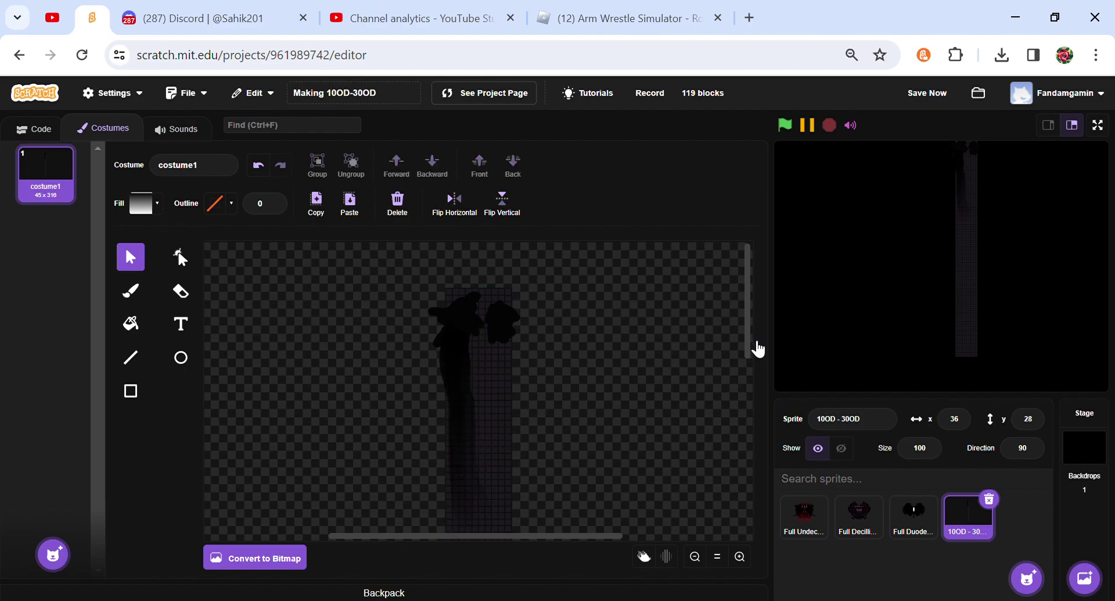
Step: Group the two overlapping drips, duplicate the group and shrink the copy over the upper part of the original
left_click_drag(756, 347, 755, 373)
left_click(493, 436)
left_click(468, 420)
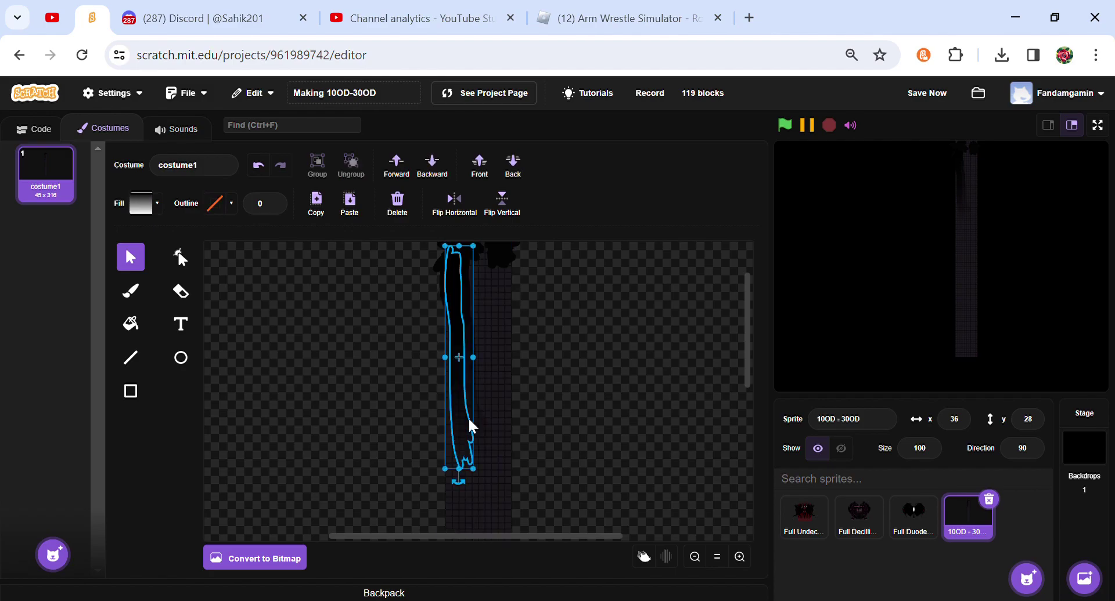
left_click(481, 428, "shift")
left_click(317, 167)
left_click(315, 204)
left_click(349, 202)
left_click_drag(506, 484, 481, 399)
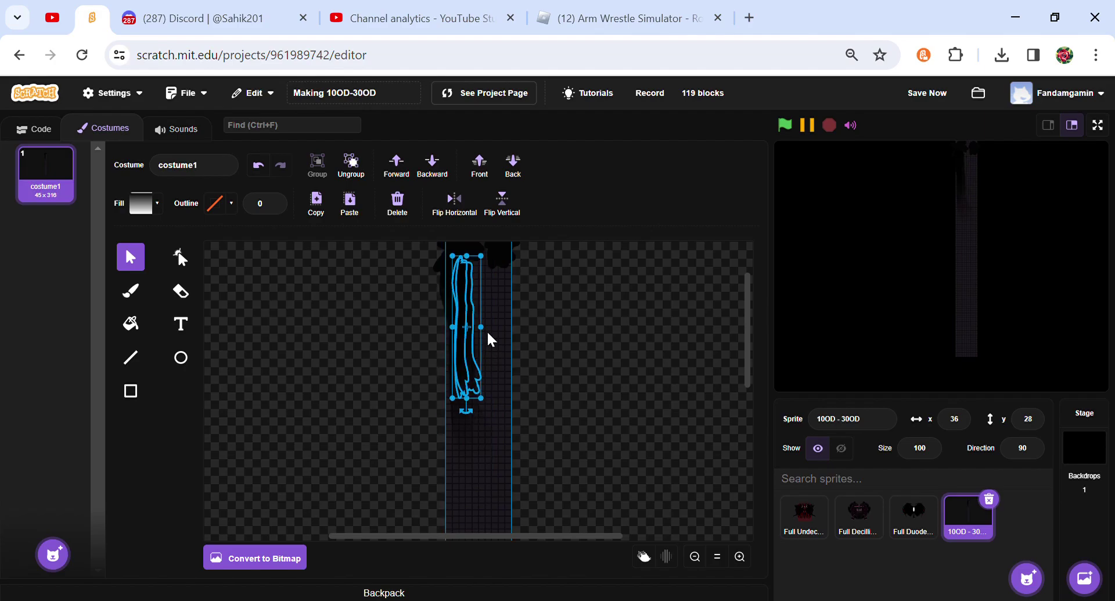
Step: Shift the bar slightly to the right beneath the splotches and drips
left_click(495, 330)
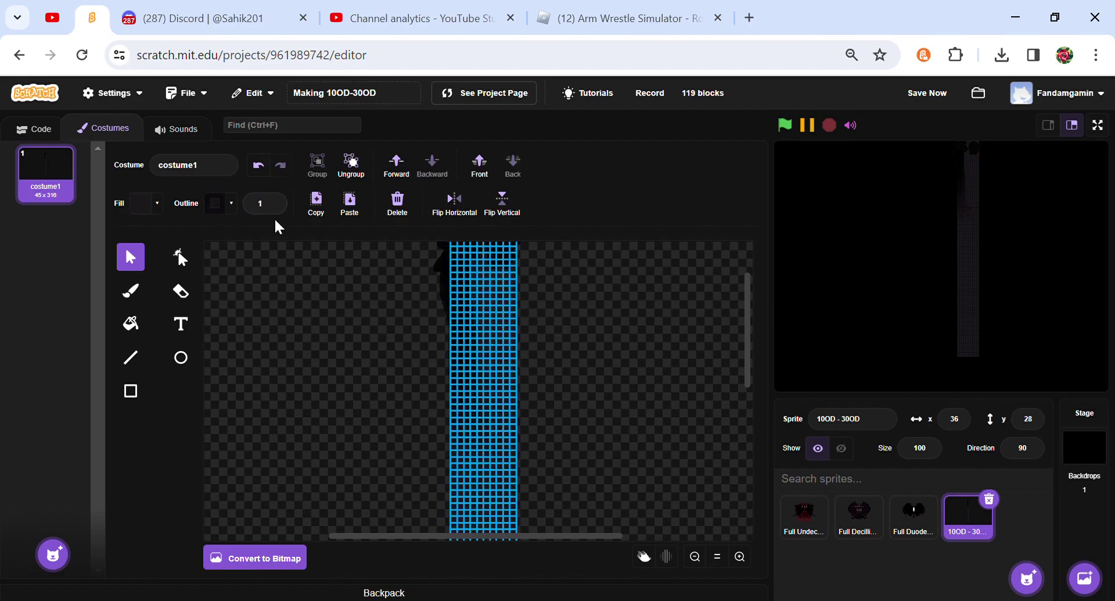
left_click(273, 268)
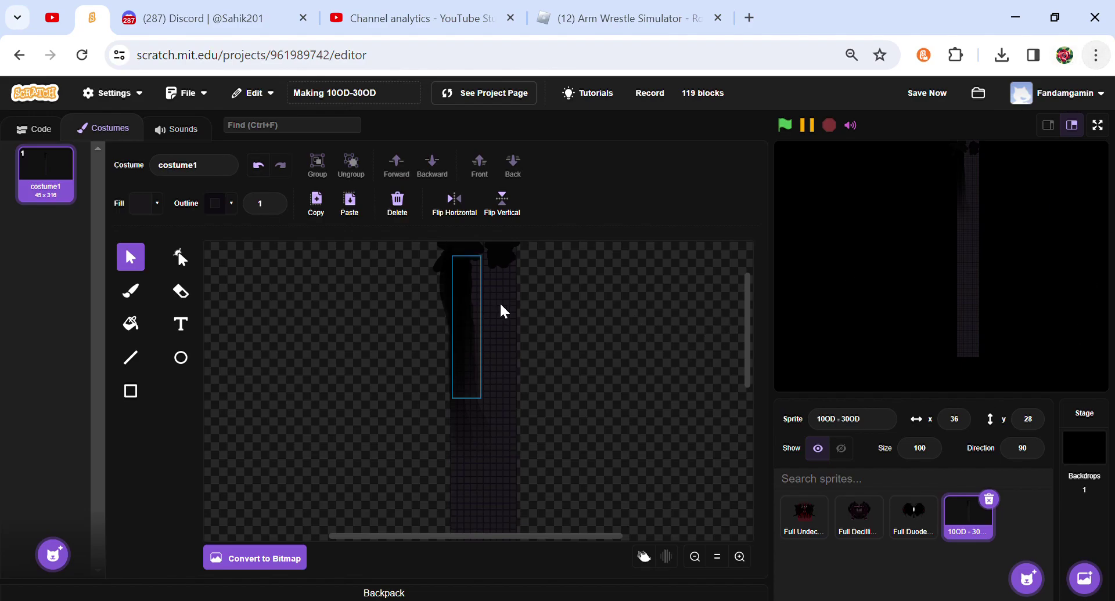
left_click(461, 308)
left_click(462, 428)
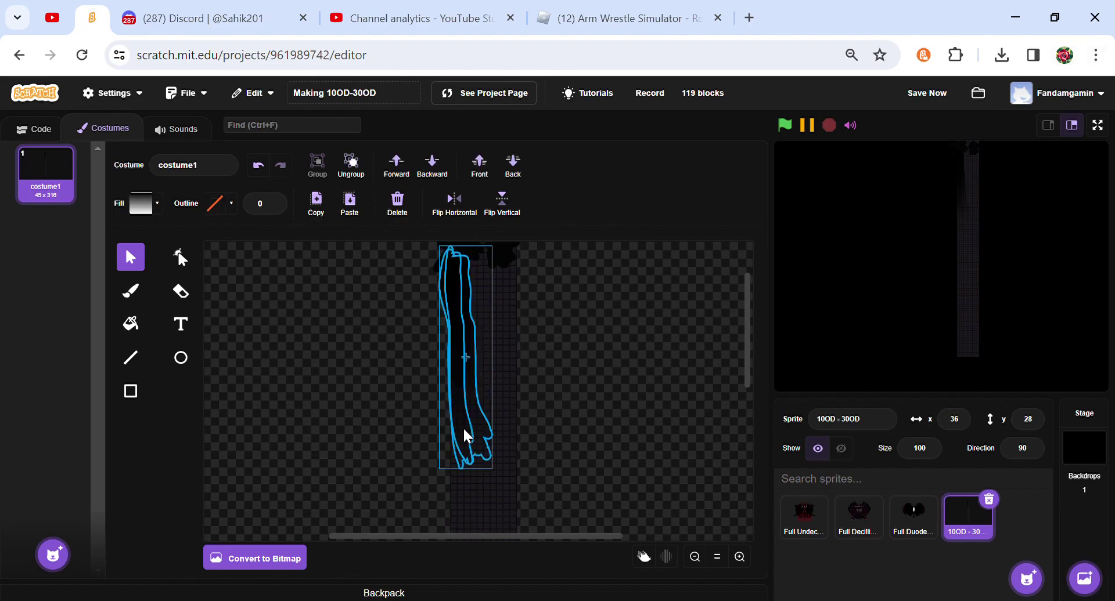
Step: Reposition the smaller drip group inside the larger one, then shorten and tilt it to slant down to the right
left_click(464, 325)
left_click_drag(451, 328, 471, 328)
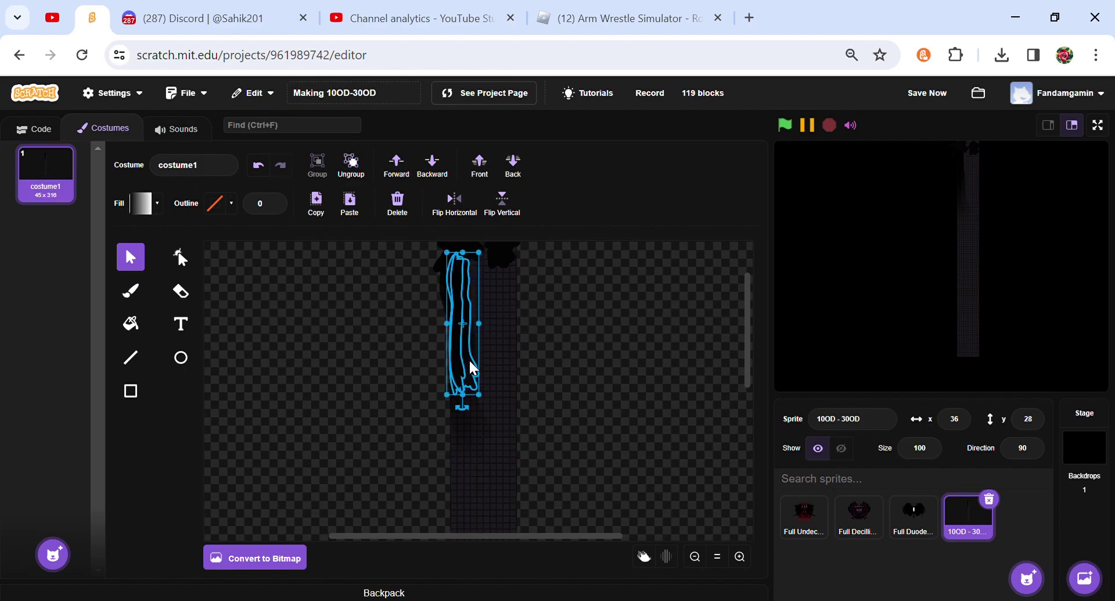
left_click(325, 326)
left_click(475, 335)
left_click(473, 348)
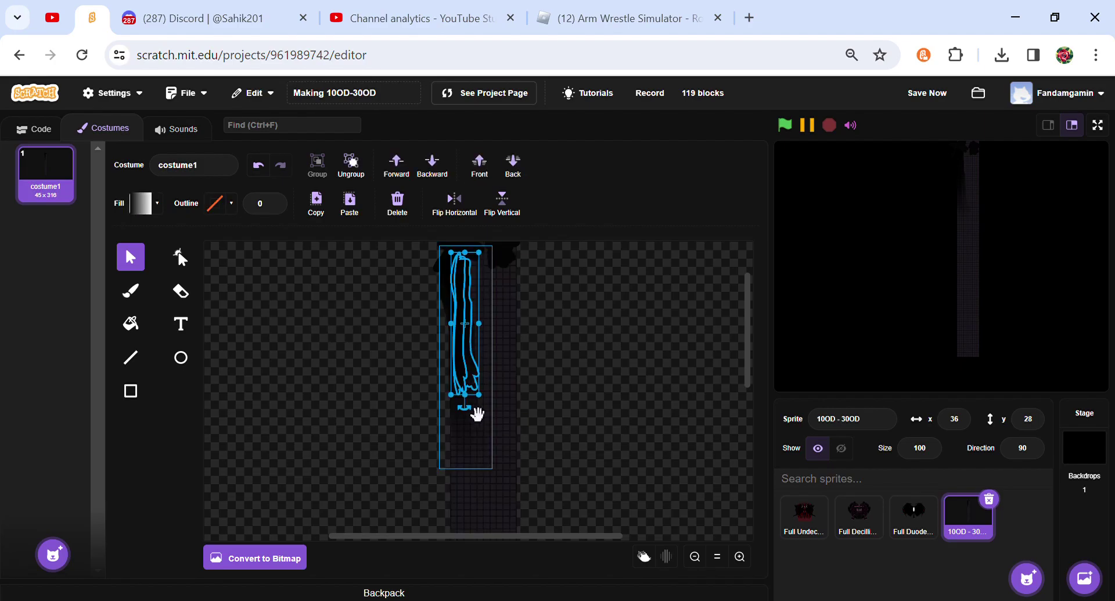
mouse_move(482, 378)
left_mouse_down()
mouse_move(498, 394)
mouse_move(494, 381)
left_mouse_up()
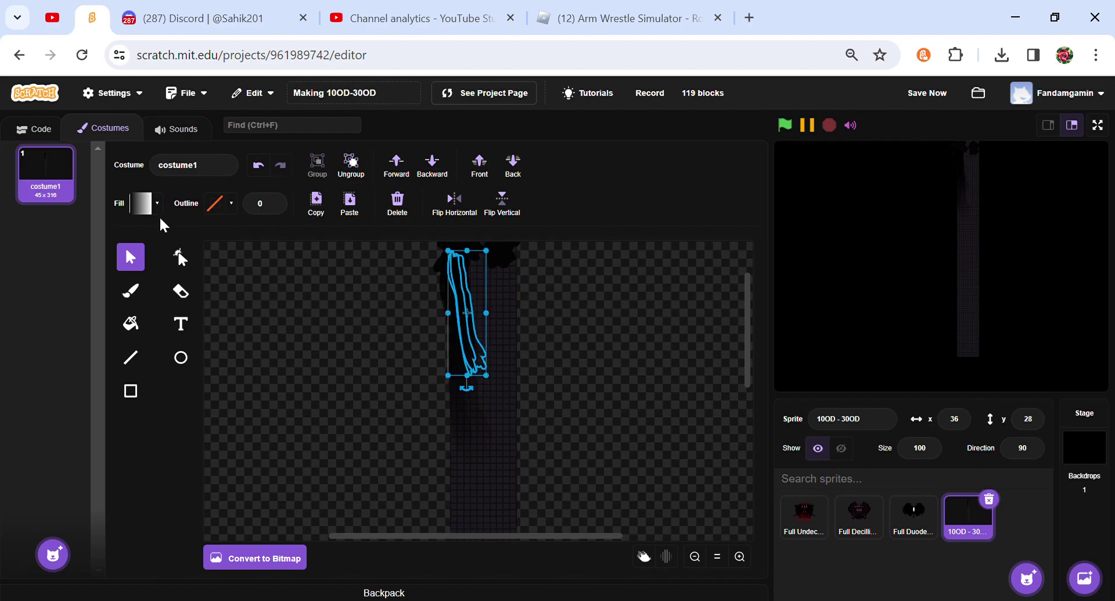
Step: Fill the smaller drip group with a vertical gradient to transparent, starting from the bar's sampled colour at brightness 1
left_click(144, 214)
left_click(149, 240)
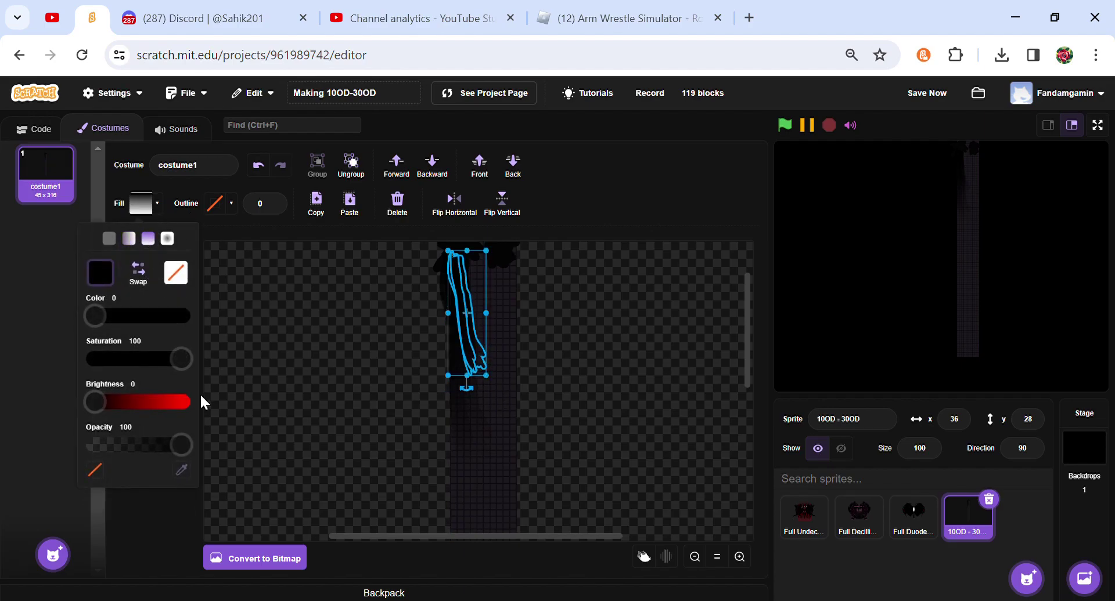
left_click(182, 471)
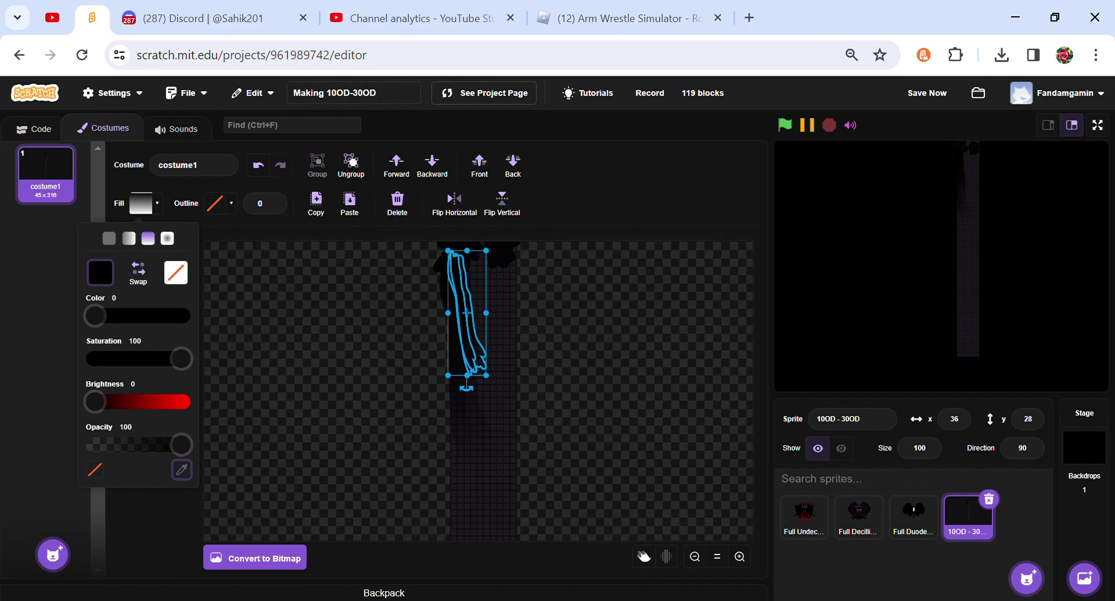
left_click(473, 475)
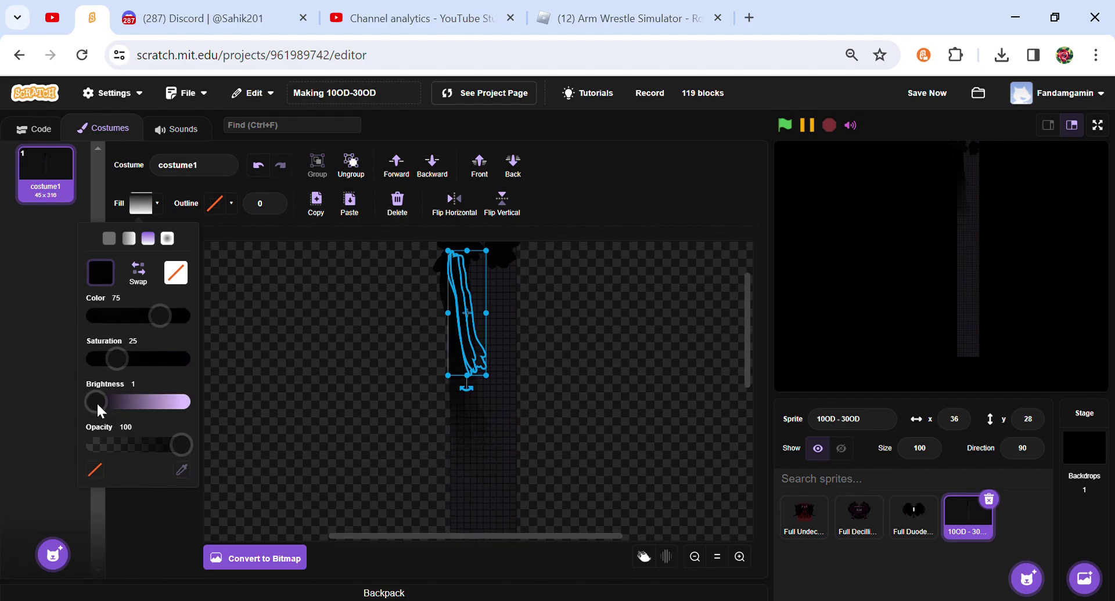
left_click(241, 383)
Step: Group the large and small drips, duplicate them, mirror the copy horizontally and place it beneath the right splotch
left_click(465, 381)
left_click(479, 367, "shift")
left_click(317, 165)
left_click(315, 201)
left_click(348, 201)
left_click(455, 206)
left_click_drag(478, 297, 494, 288)
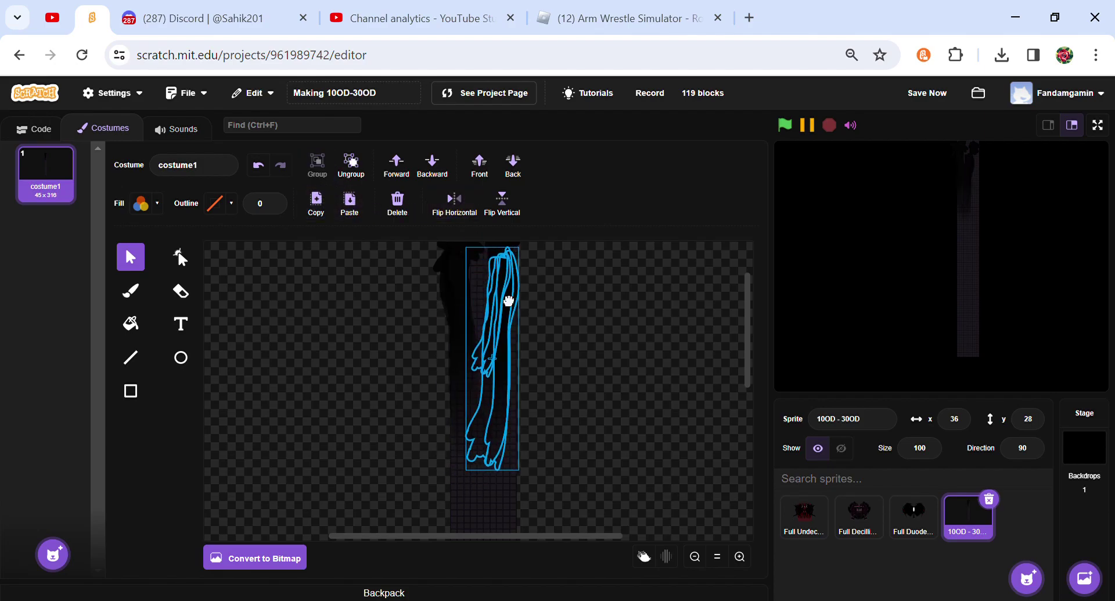
left_click(627, 349)
Step: Recolour both drip groups' gradient start from the bar's sampled colour 79 at brightness 7, with slightly reduced saturation
left_click_drag(749, 329, 759, 290)
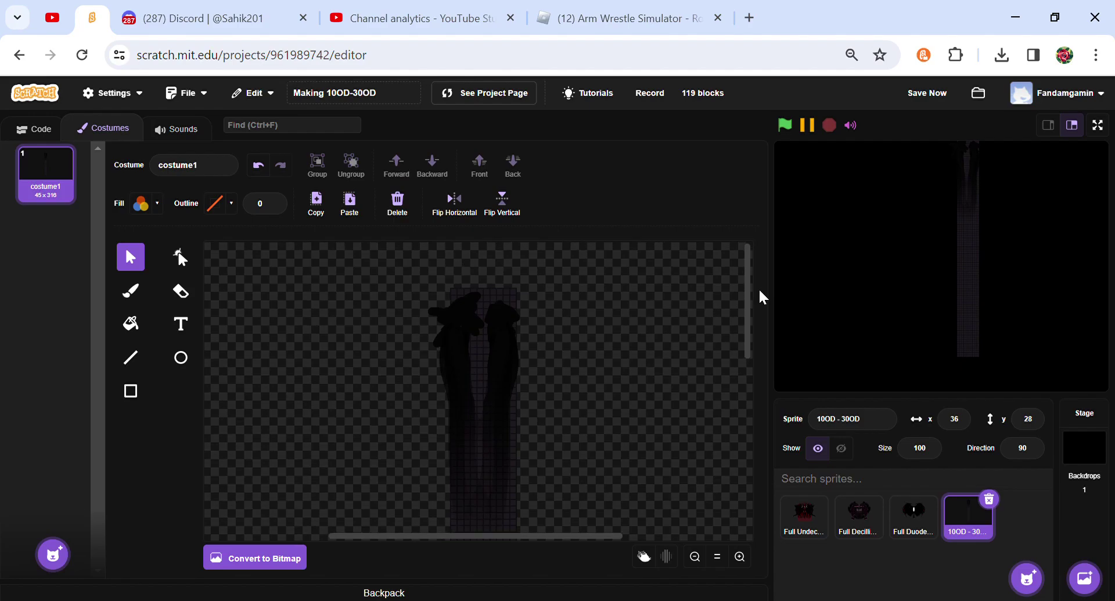
left_click(456, 367)
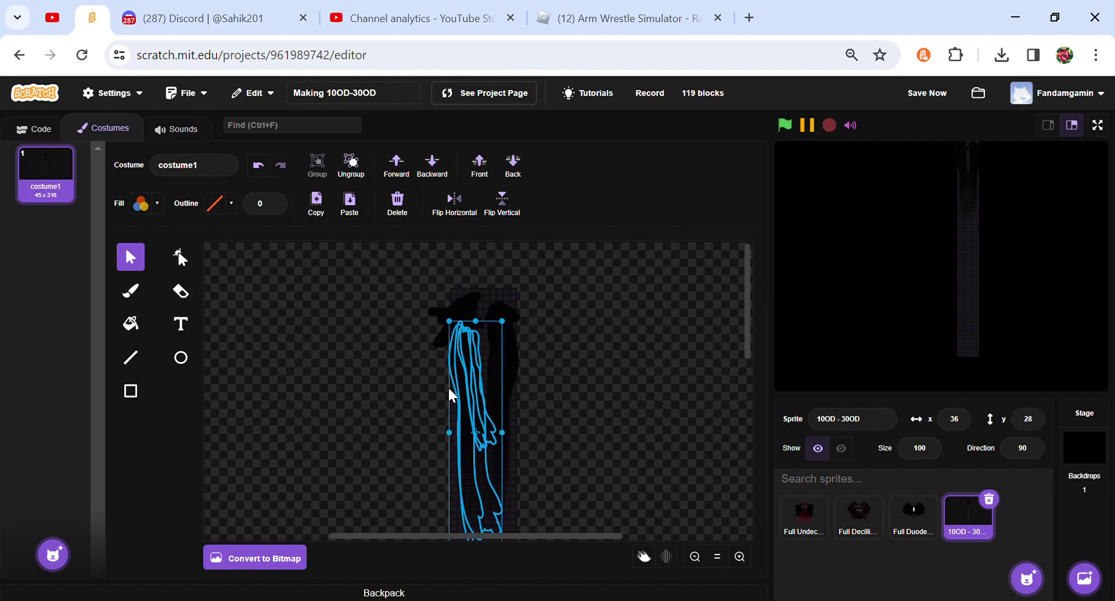
left_click(489, 377, "shift")
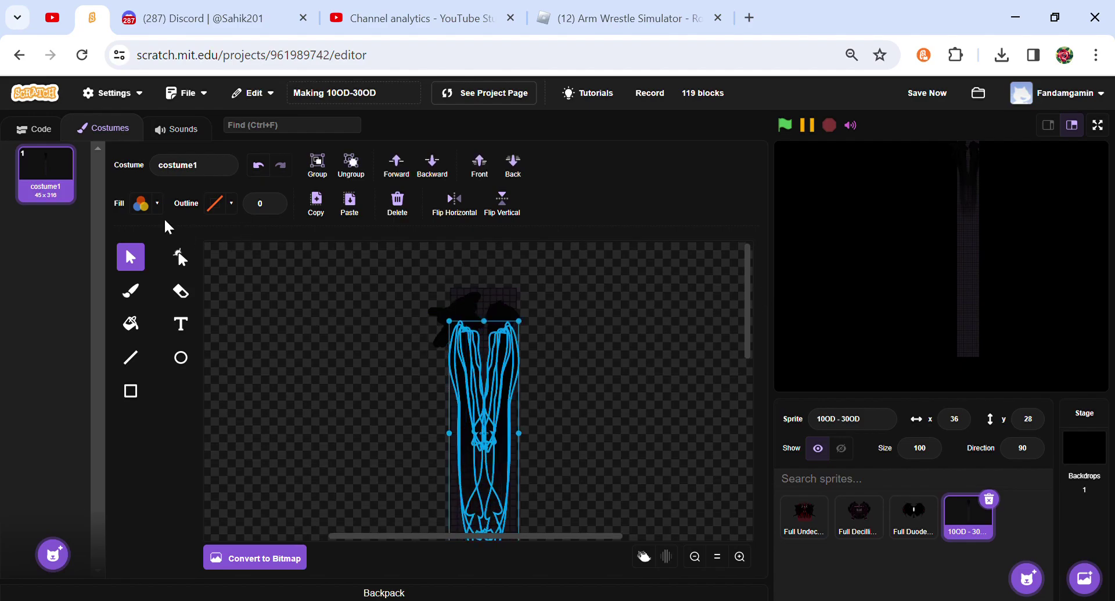
left_click(145, 203)
left_click(171, 316)
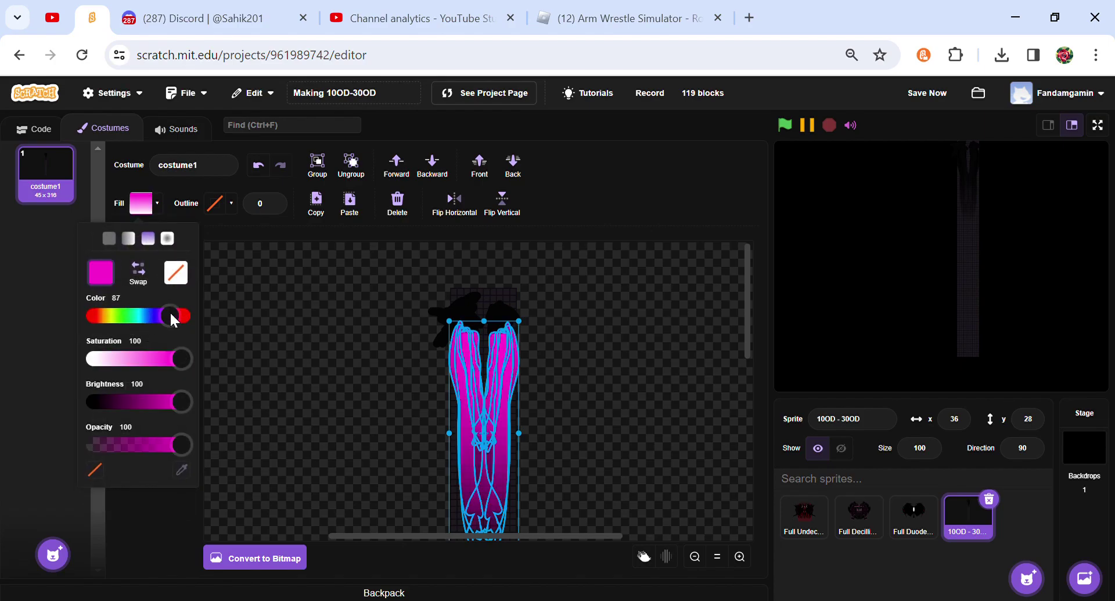
left_click(181, 471)
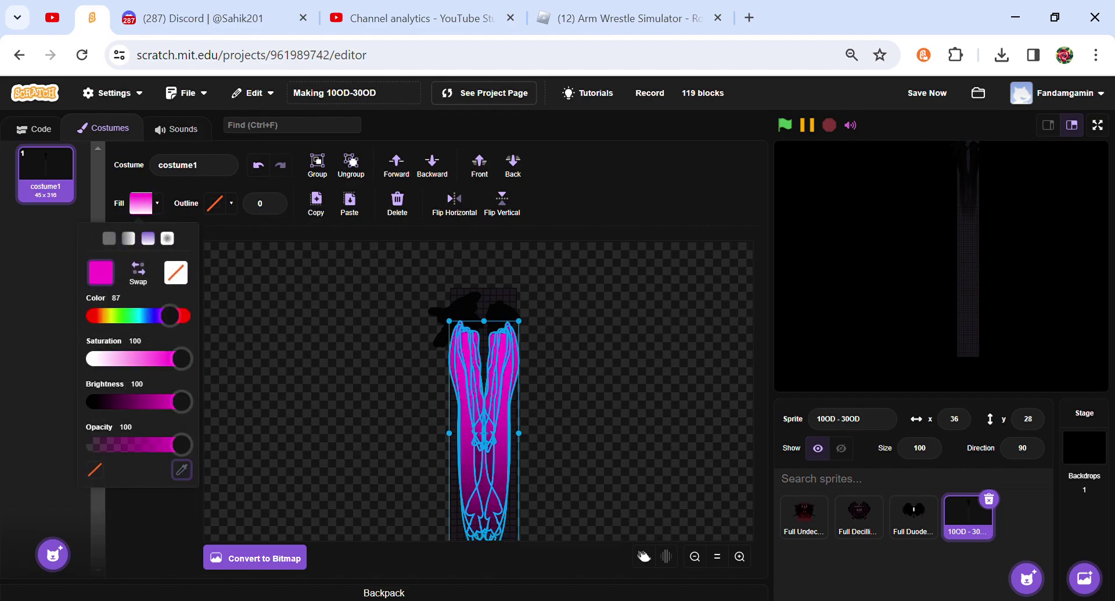
left_click(508, 474)
left_click(104, 402)
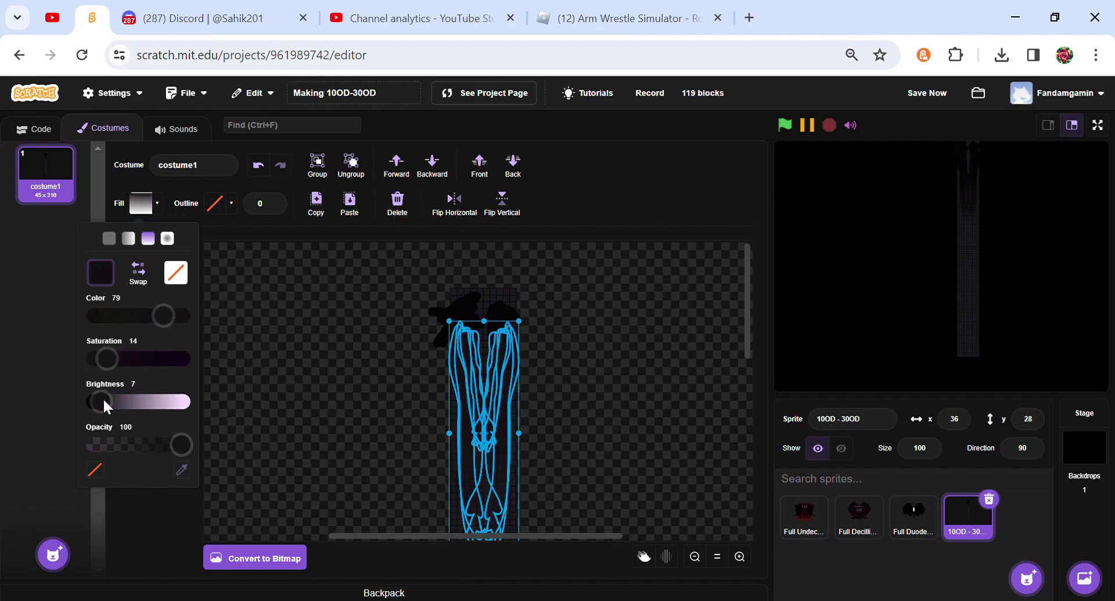
left_click_drag(109, 359, 105, 358)
left_click(243, 286)
Step: Darken both splotches to brightness 0 and move them slightly down and right in front of the drips
left_click(473, 314)
left_click(504, 314)
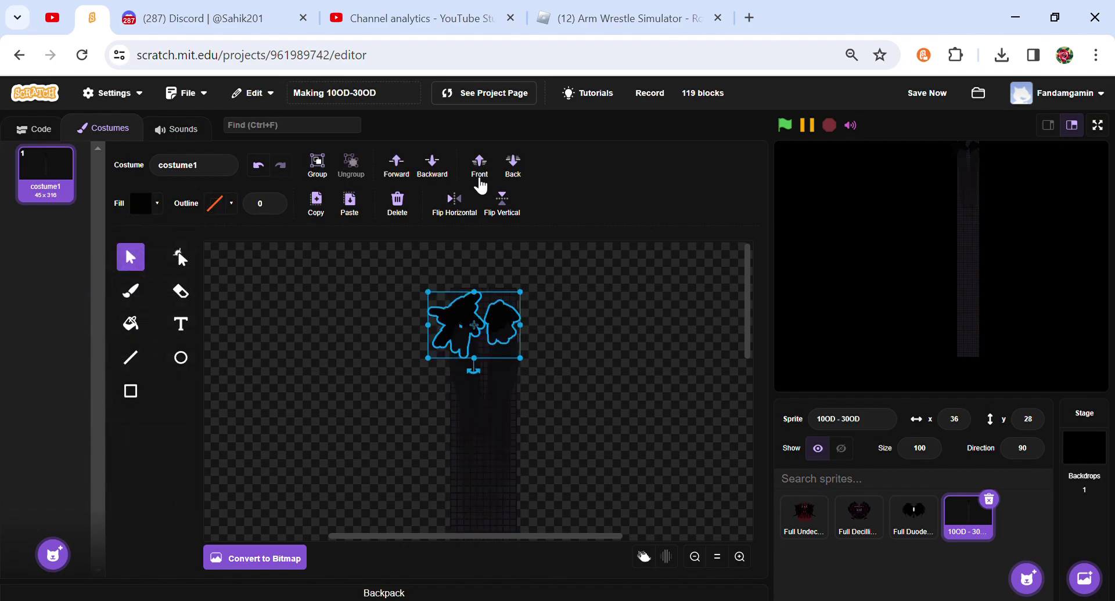
left_click(156, 203)
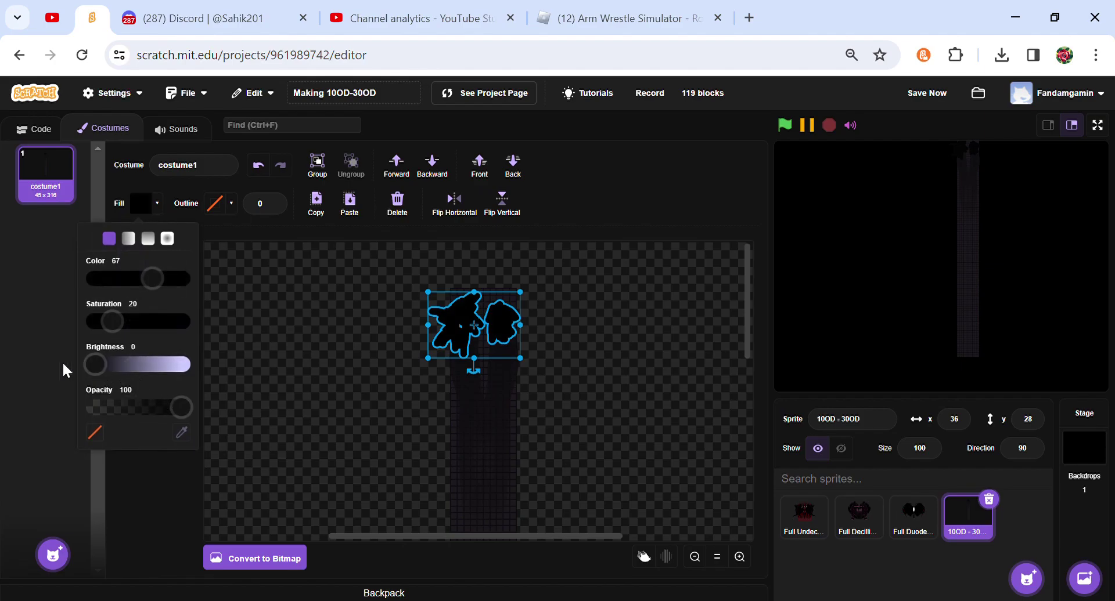
left_click_drag(469, 337, 479, 346)
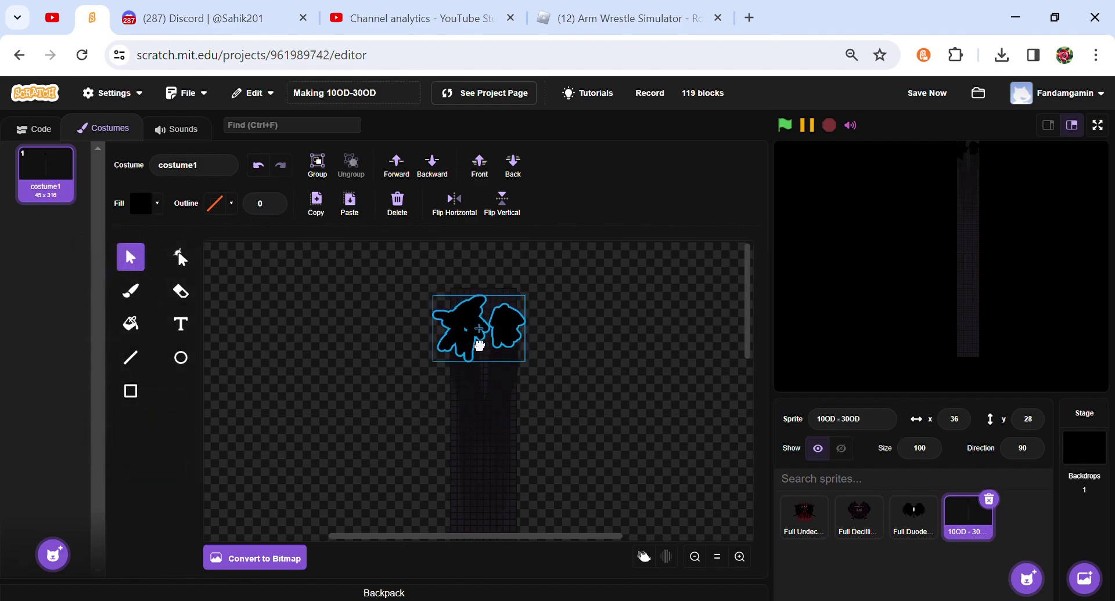
Step: Fill the small gap inside the left splotch with solid black at brightness 0
left_click(131, 324)
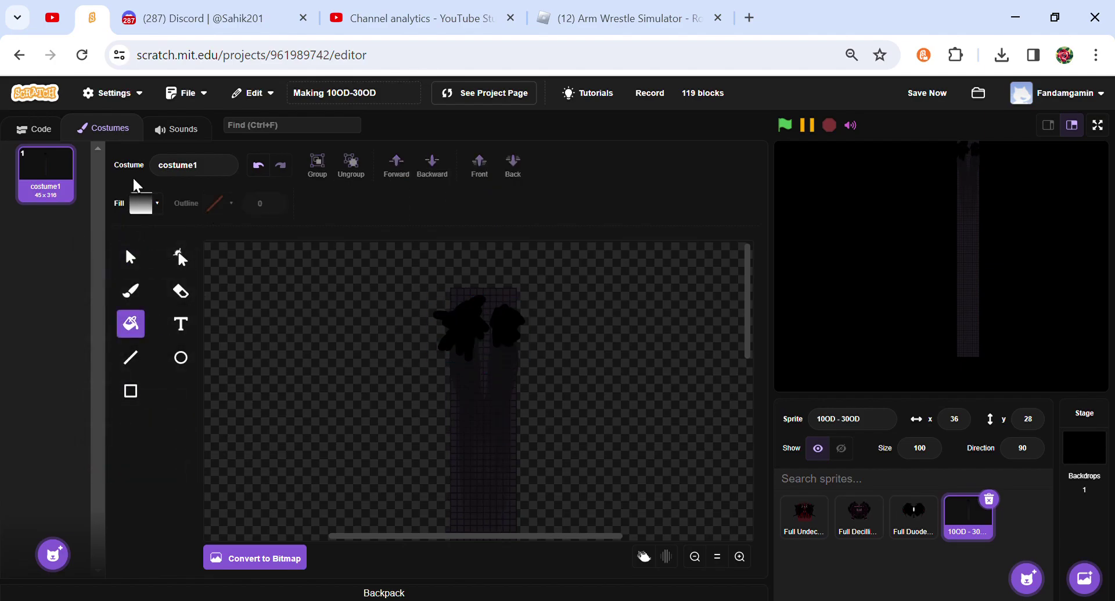
left_click(143, 203)
left_click(109, 238)
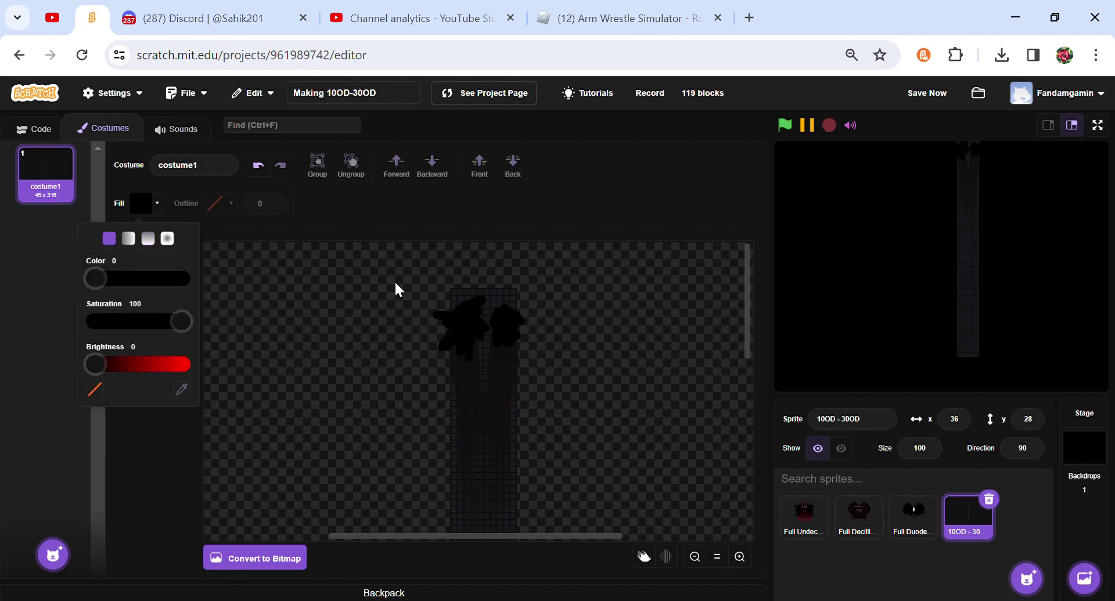
left_click(465, 328)
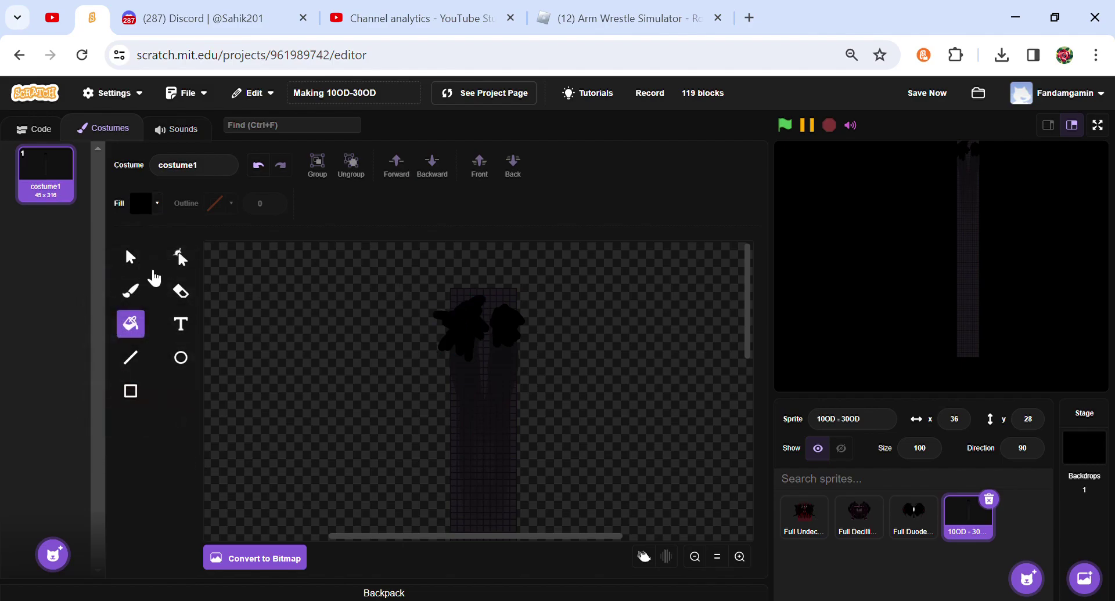
Step: Rotate the left splotch slightly over the top of its drip
left_click(132, 261)
left_click(479, 330)
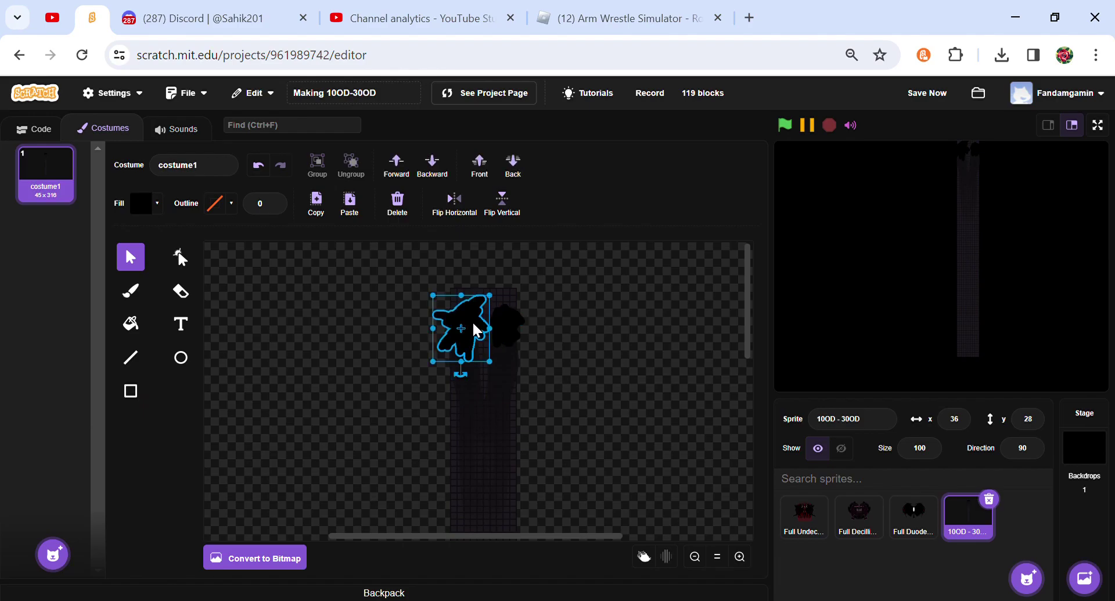
left_click_drag(473, 384, 458, 334)
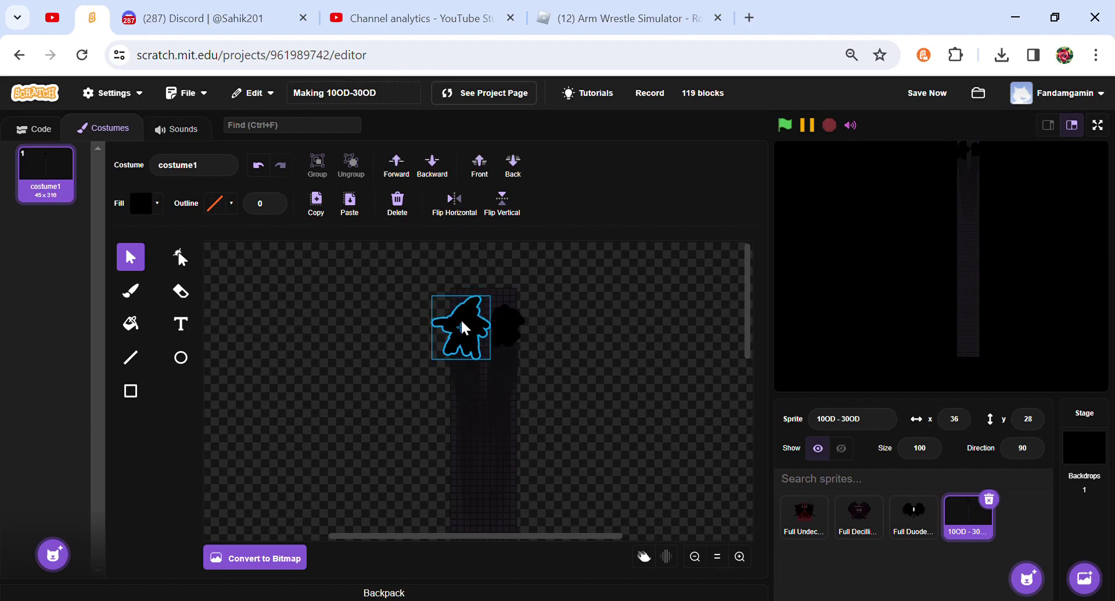
left_click(244, 375)
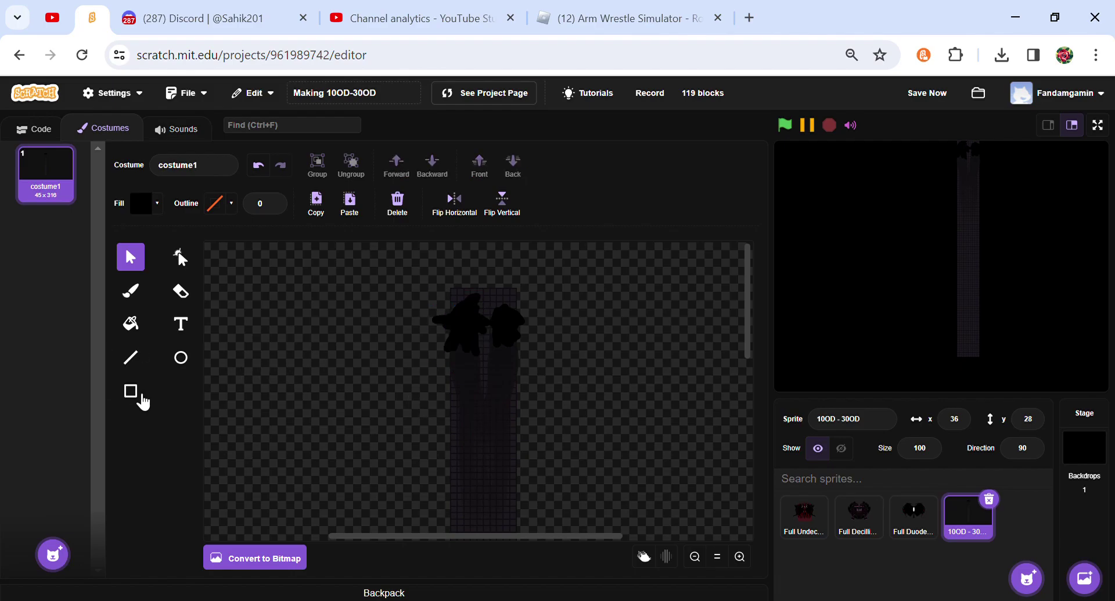
Step: Draw a thin upright diamond from a rectangle beside the bar, filled with the bar's sampled colour and no outline
left_click(143, 400)
left_click(155, 204)
left_click(182, 389)
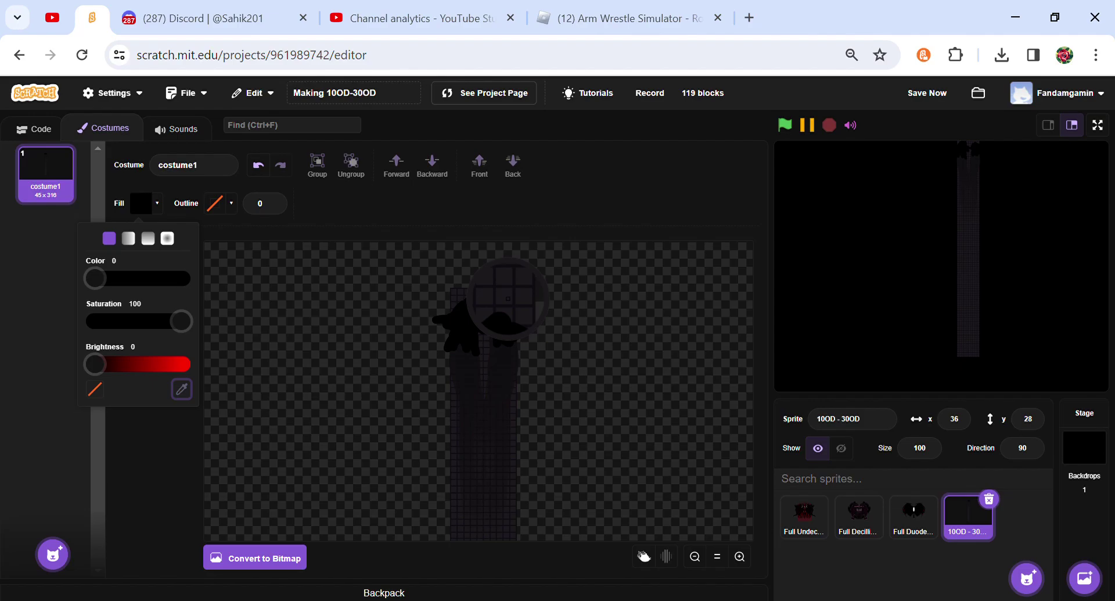
left_click(508, 299)
left_click(284, 353)
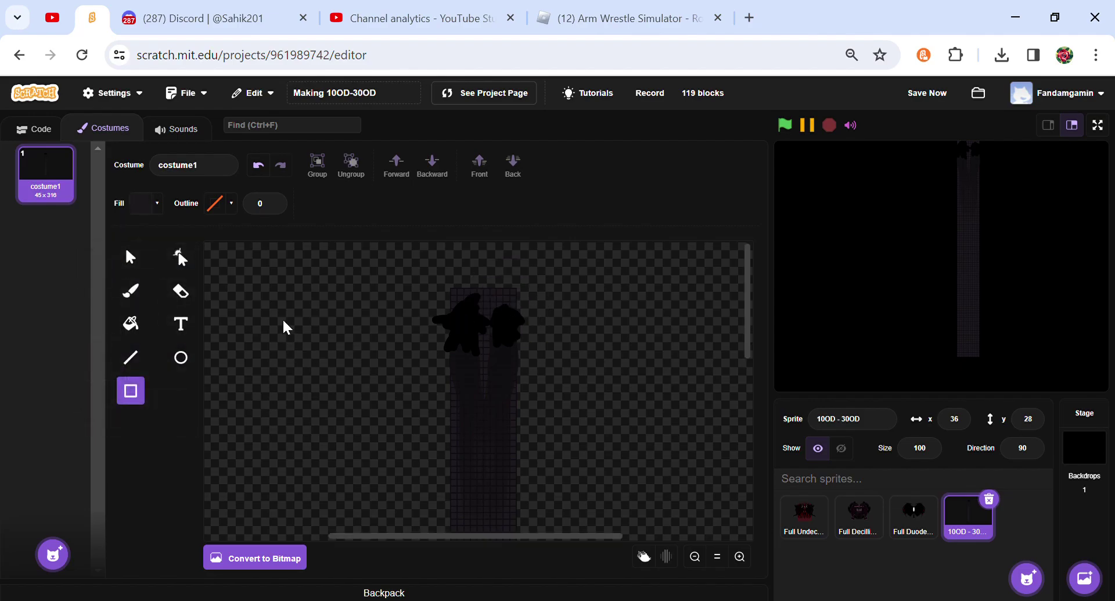
mouse_move(282, 320)
left_mouse_down()
mouse_move(328, 366)
mouse_move(286, 368)
mouse_move(350, 349)
mouse_move(337, 350)
left_mouse_up()
Step: Brighten the diamond's fill to a light greyish purple and move it onto the left splotch
left_click(156, 203)
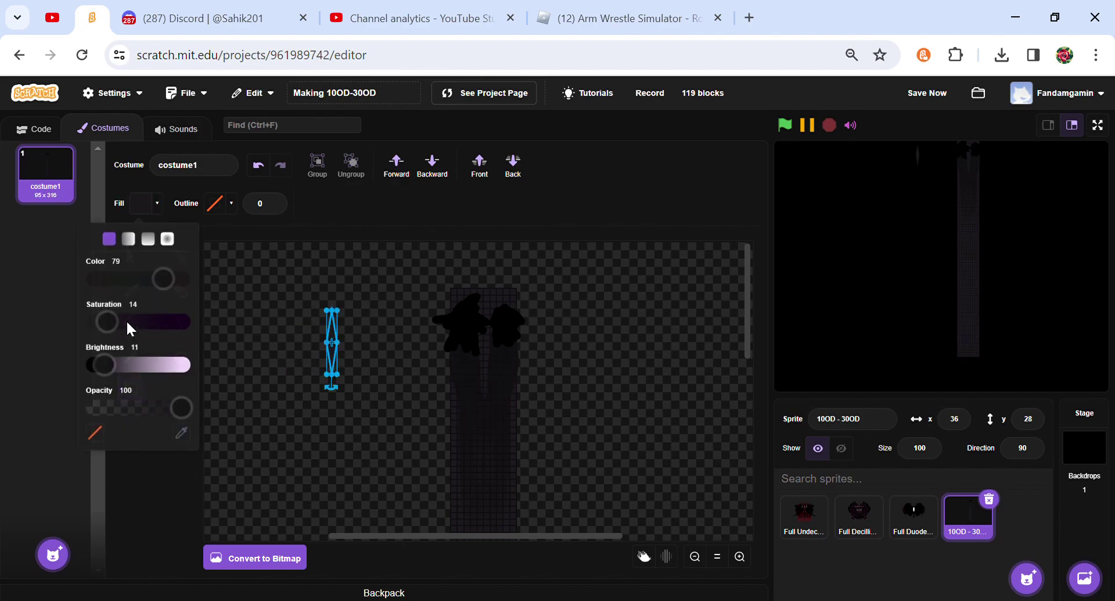
left_click_drag(132, 366, 150, 364)
mouse_move(340, 375)
left_mouse_down()
mouse_move(326, 336)
mouse_move(335, 353)
mouse_move(337, 330)
mouse_move(473, 320)
left_mouse_up()
left_click(374, 366)
Step: Reposition the light purple diamond so it stands upright in the centre of the left black splotch
left_click(131, 257)
left_click(459, 312)
left_click(461, 314)
left_click_drag(475, 317, 471, 318)
left_click(408, 326)
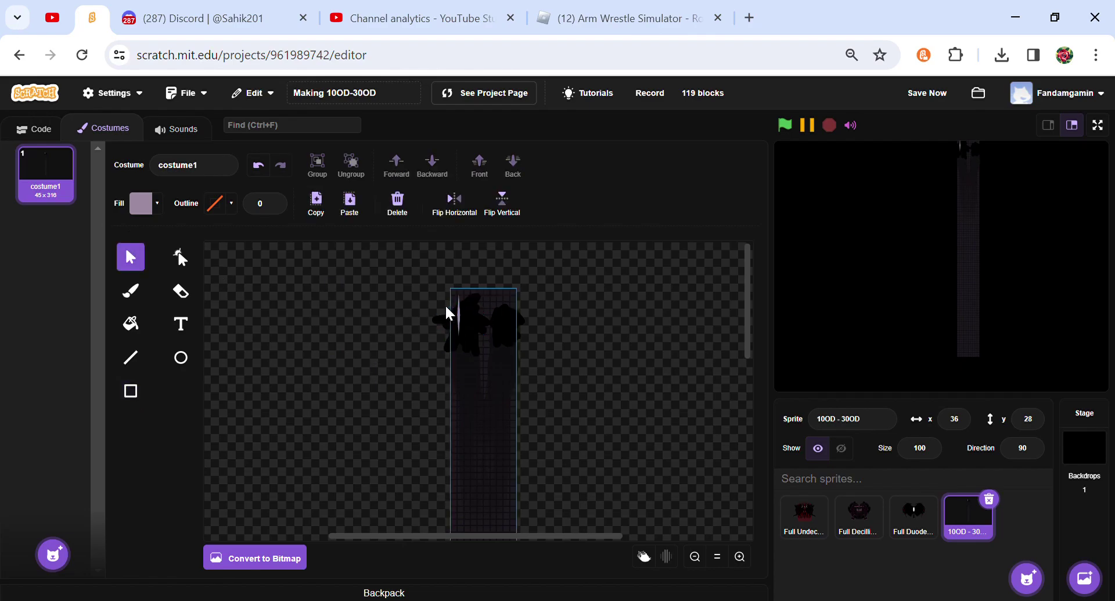
left_click(458, 298)
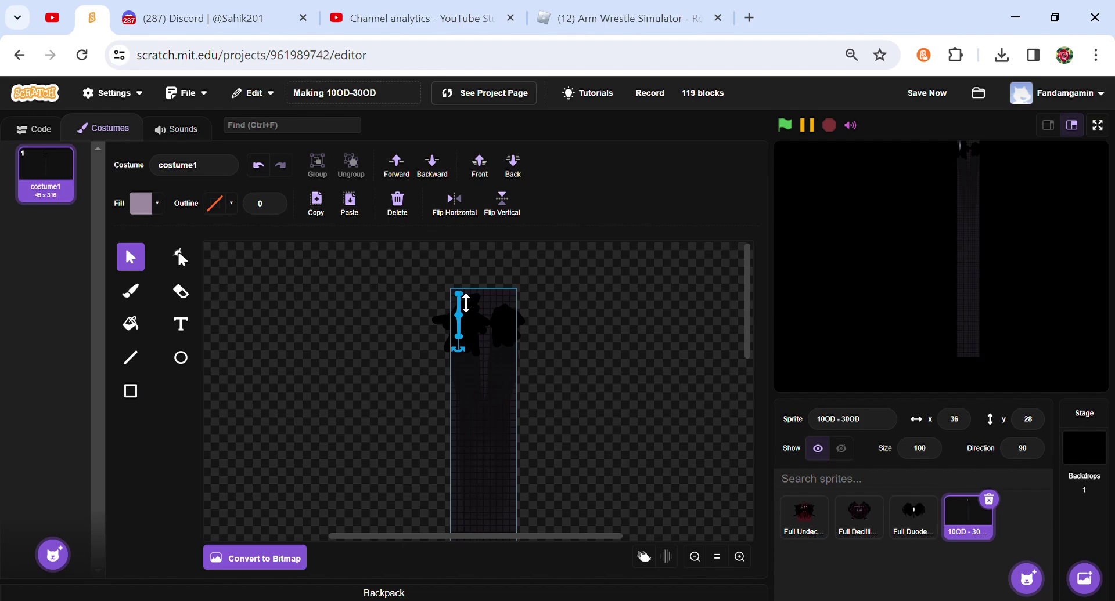
left_click_drag(462, 295, 381, 350)
left_click(430, 332)
left_click(381, 349)
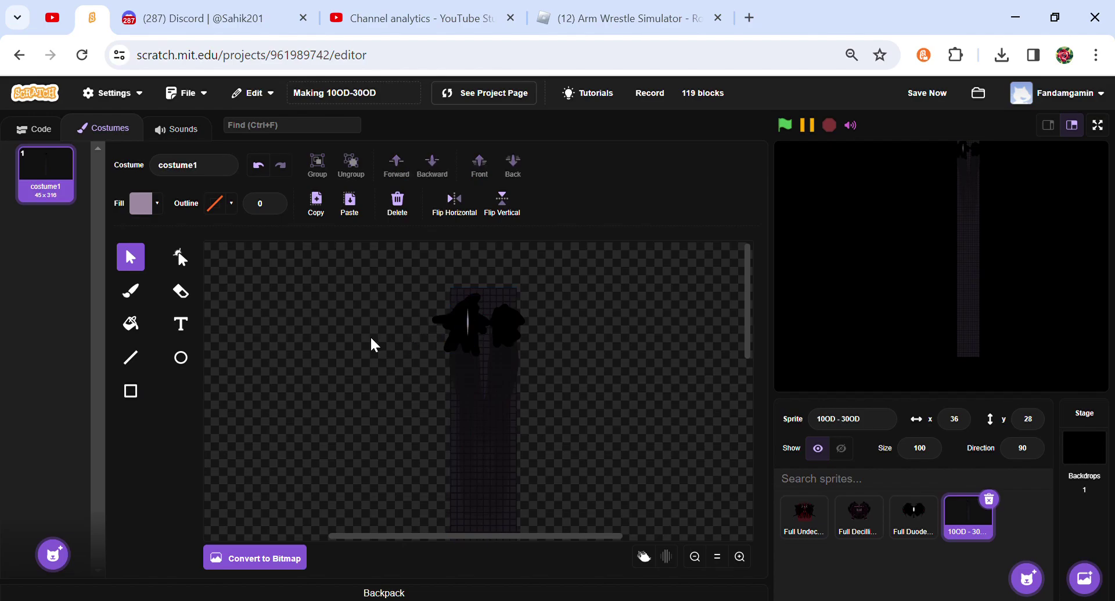
Step: Duplicate the light diamond and place the copy upright in the centre of the right splotch
left_click(465, 317)
left_click(317, 204)
left_click(348, 204)
left_click(641, 386)
key("ctrl+v")
left_click_drag(477, 333, 514, 336)
left_click(559, 336)
Step: Fill out the edges of both splotches with black strokes using a size 8 brush
left_click(512, 326)
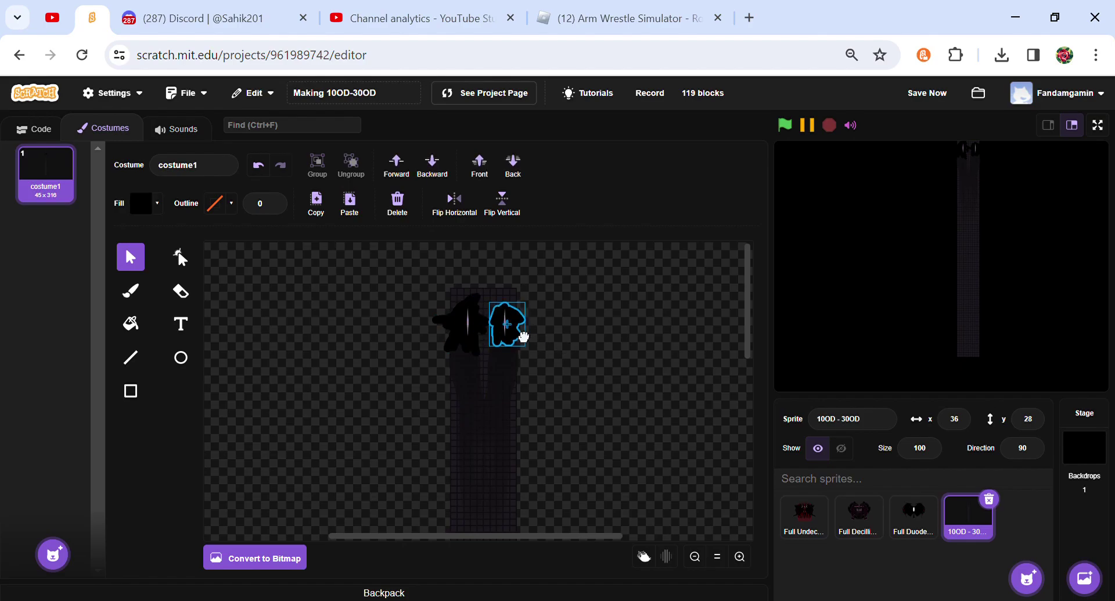
left_click(135, 294)
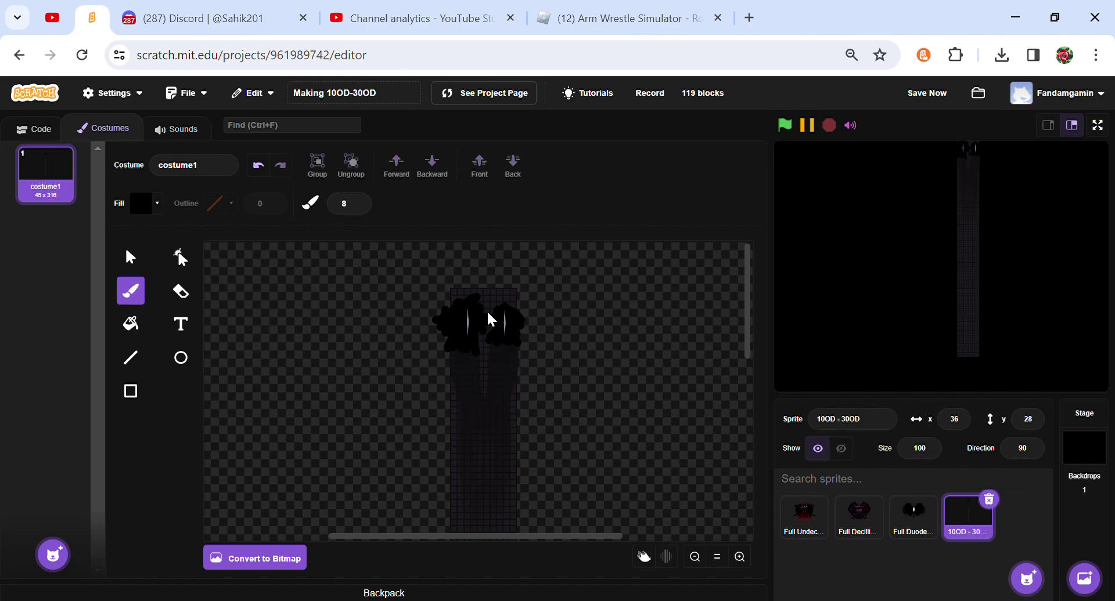
left_click(131, 261)
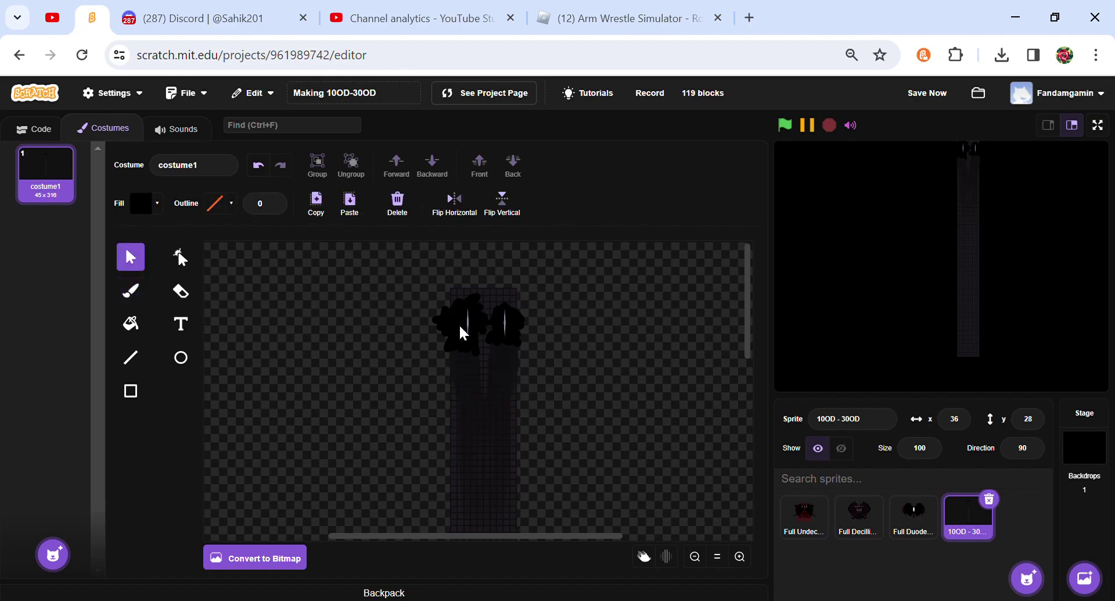
left_click(459, 325)
left_click(468, 327)
left_click(567, 348)
Step: Sketch the outline of a jagged, furry crescent beside the bar with a size 1 brush in sampled black
left_click(145, 292)
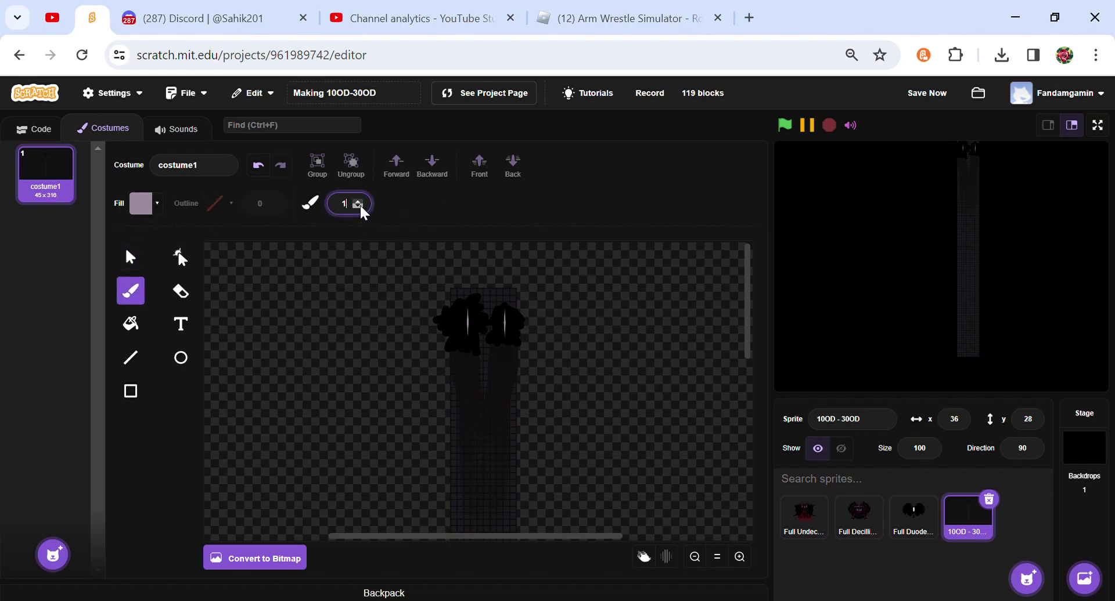
left_click(141, 202)
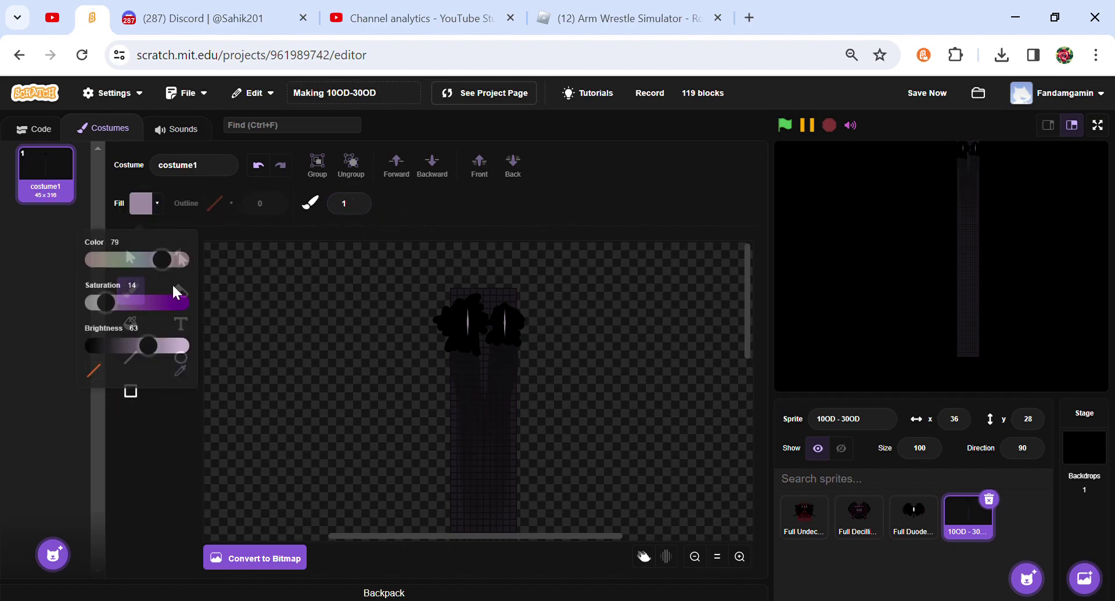
left_click(181, 364)
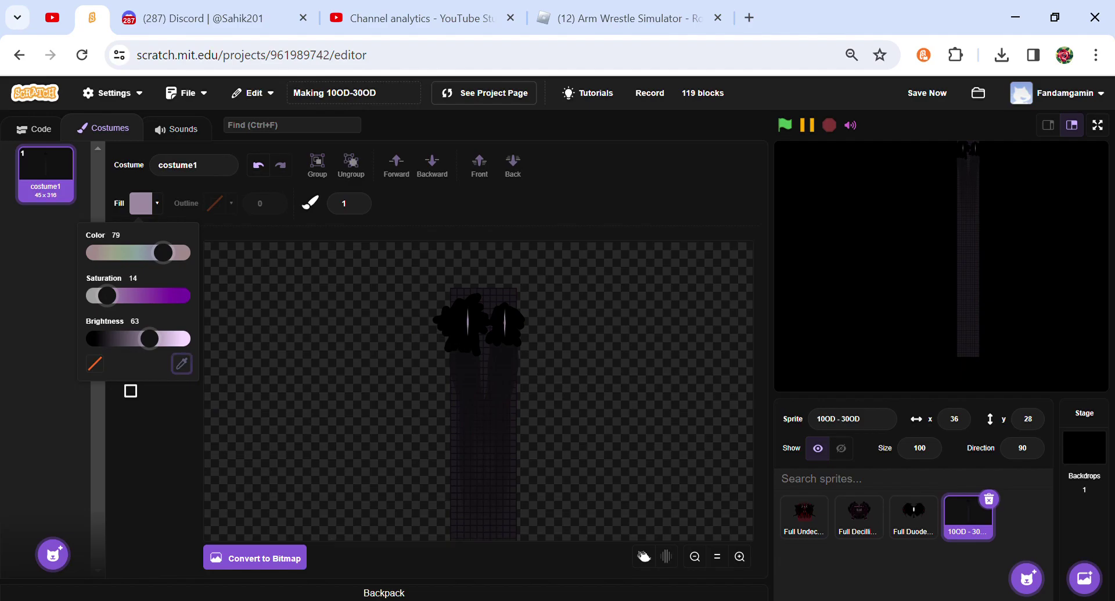
left_click(372, 334)
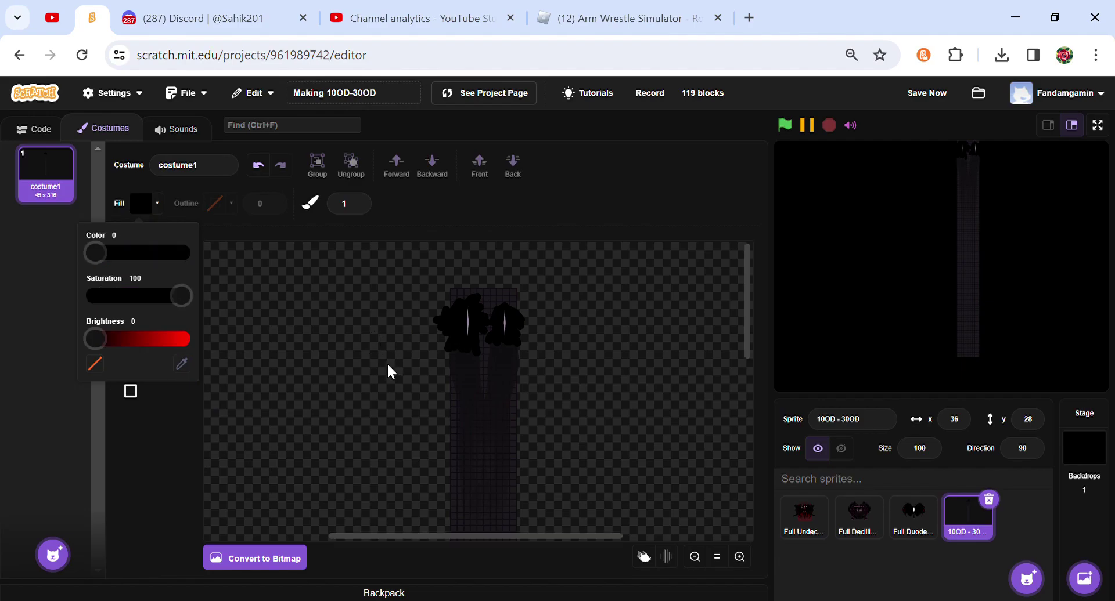
left_click_drag(387, 366, 406, 361)
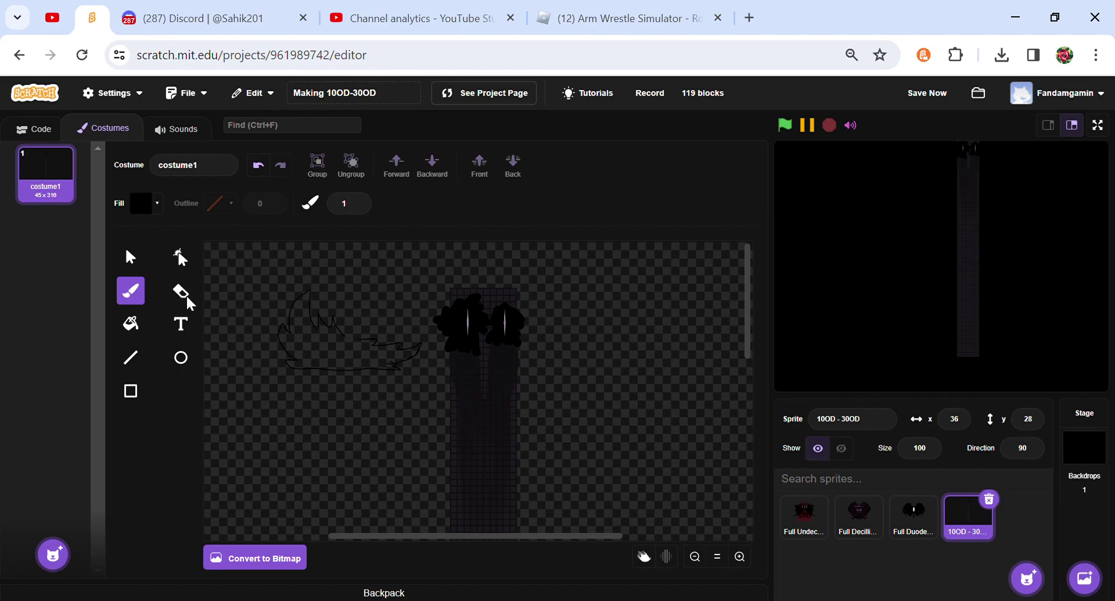
Step: Close the gaps in the furry crescent's outline and fill its interior with black
left_click(136, 324)
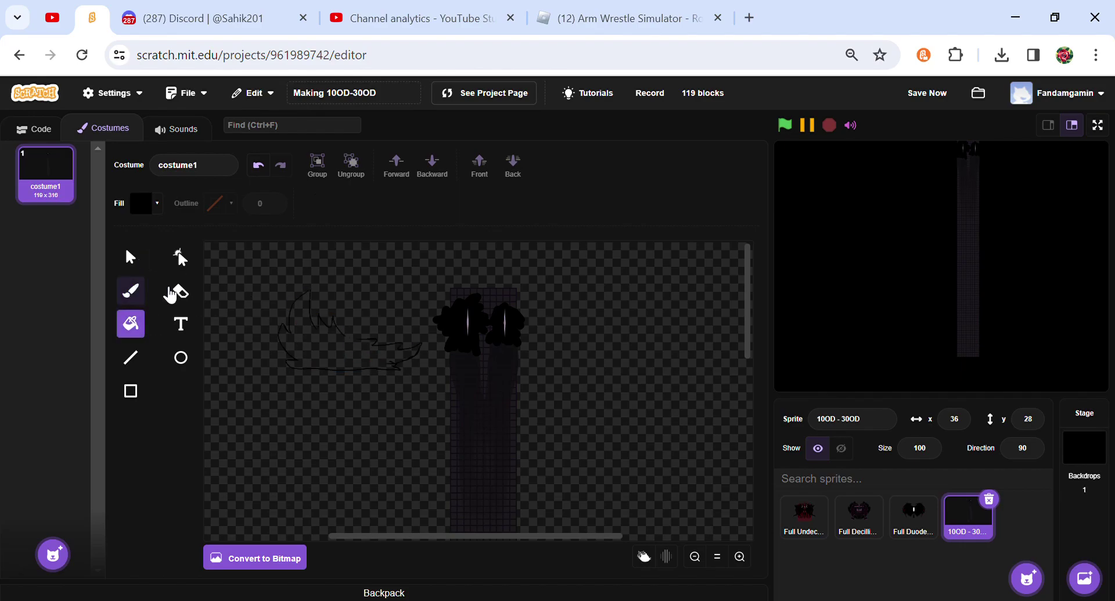
key("b")
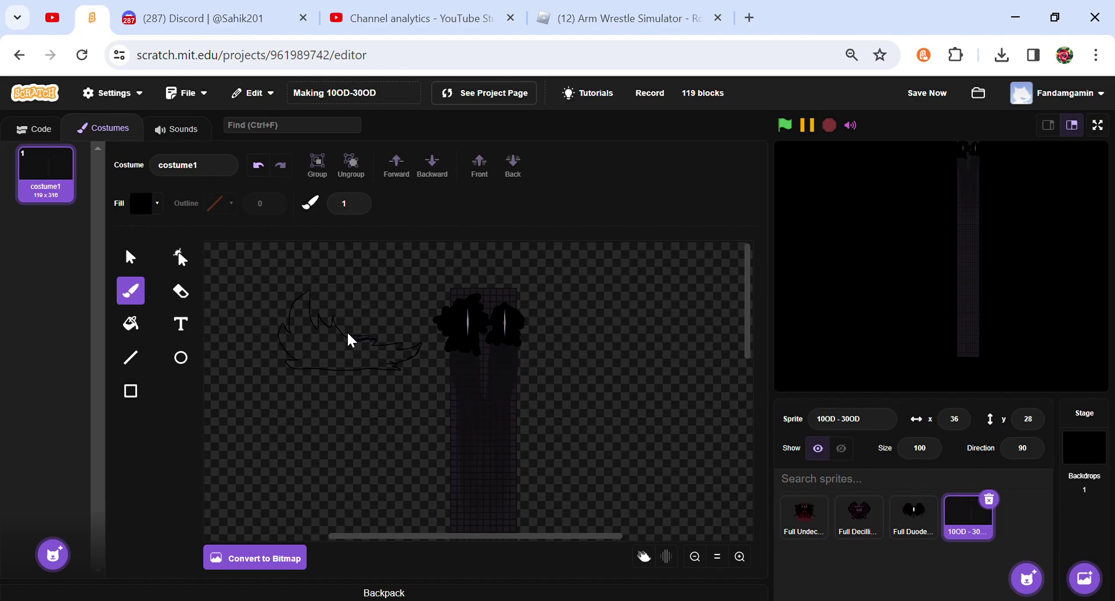
left_click(139, 330)
left_click(366, 356)
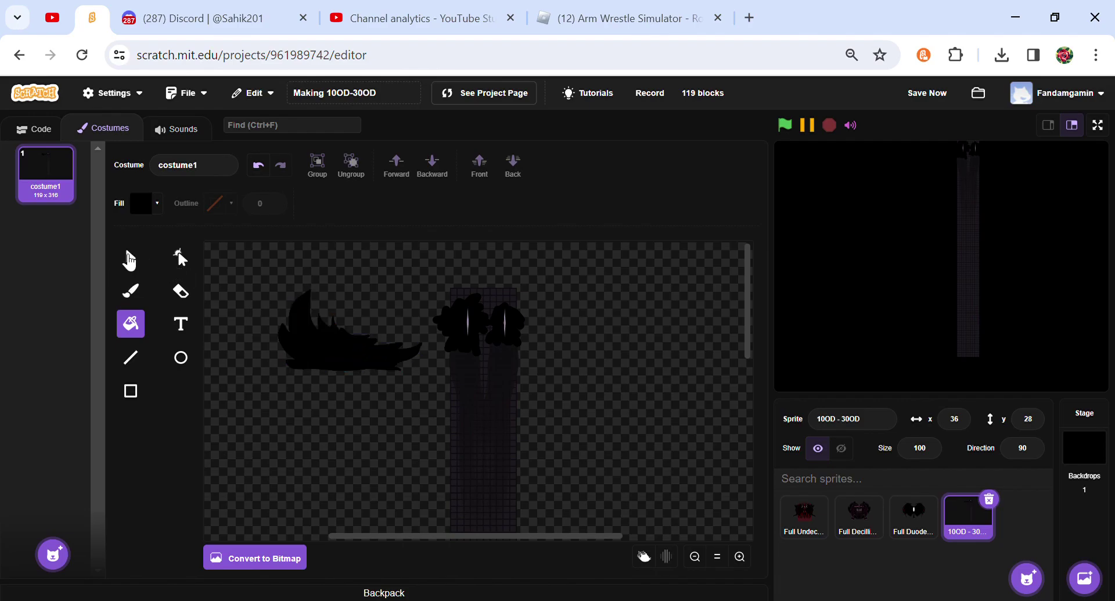
Step: Add jagged fur strokes along the crescent's lower edge and fill them with black
left_click(130, 257)
left_click(312, 342)
left_click(140, 297)
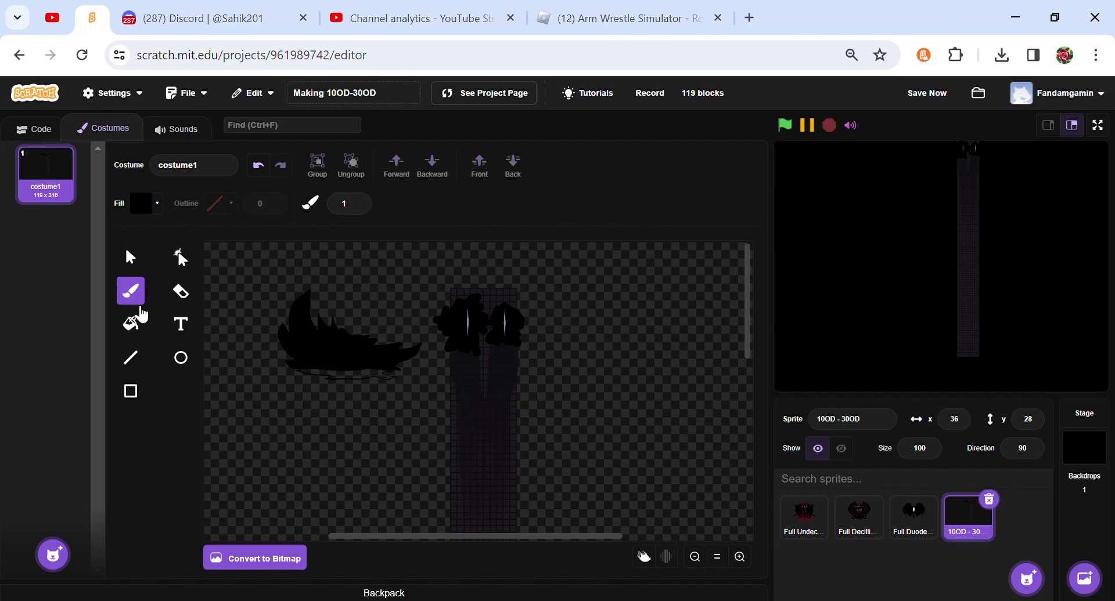
left_click(143, 325)
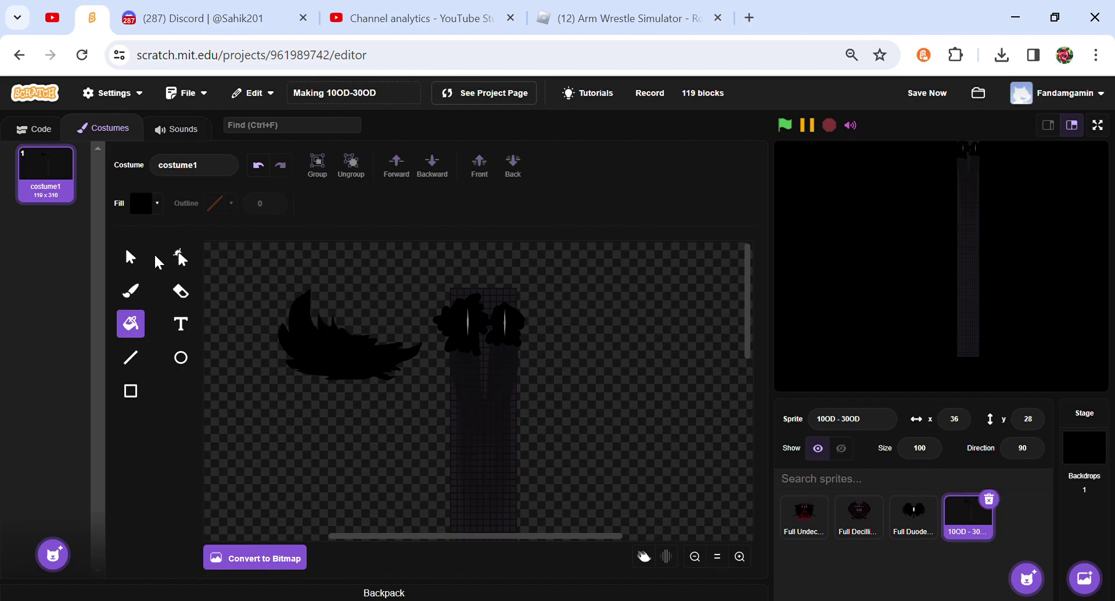
Step: Move the furry crescent onto the bar just below the splotches, rotating it and shrinking it to about the bar's width
left_click(130, 257)
left_click_drag(329, 343, 461, 388)
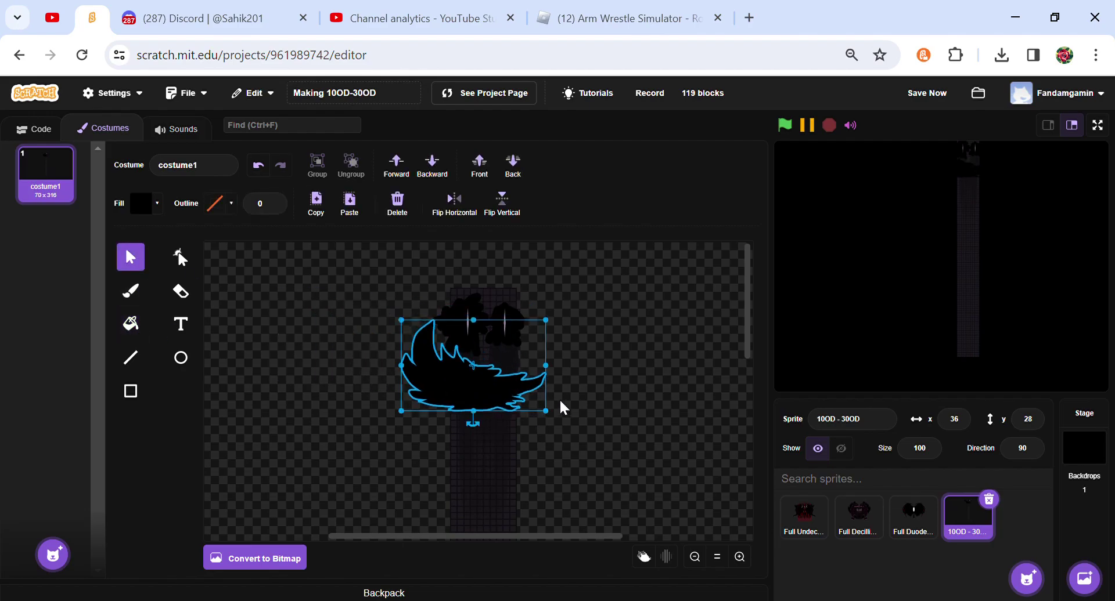
left_click_drag(547, 366, 521, 366)
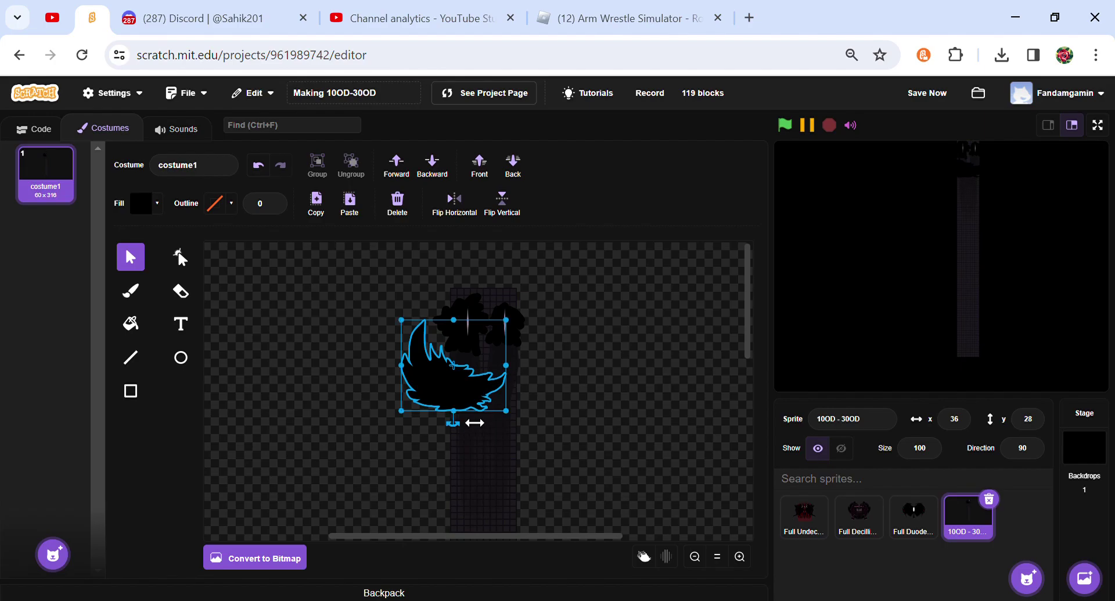
left_click_drag(458, 433, 468, 382)
left_click_drag(453, 373, 487, 393)
left_click(587, 364)
left_click(510, 368)
left_click(602, 388)
Step: Recolour the furry shape below the splotches with a sampled dark purple-grey instead of black
left_click(475, 380)
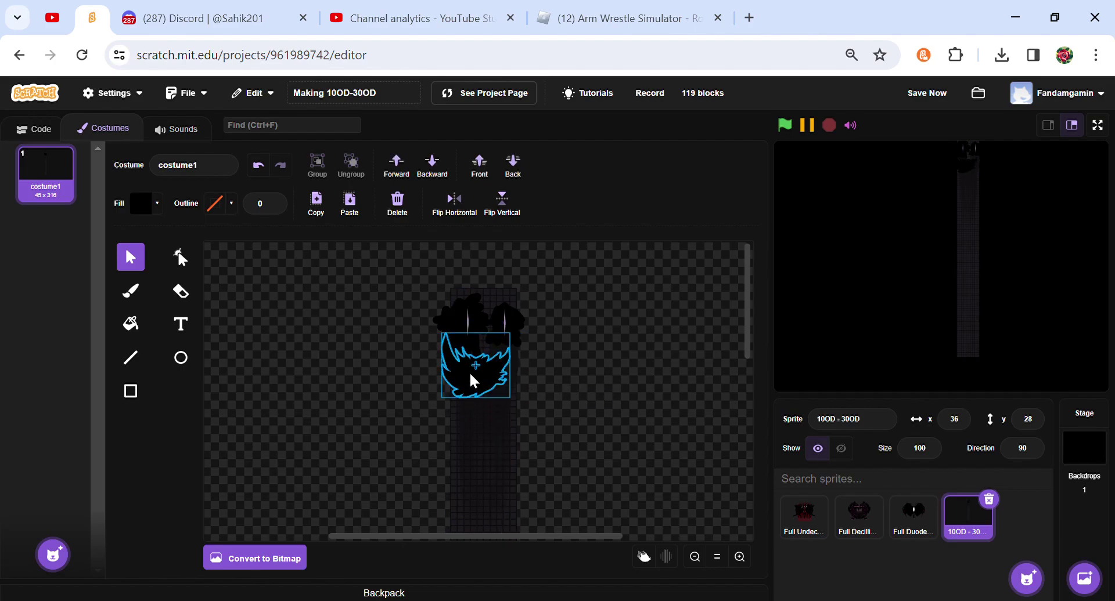
left_click(148, 206)
left_click(182, 433)
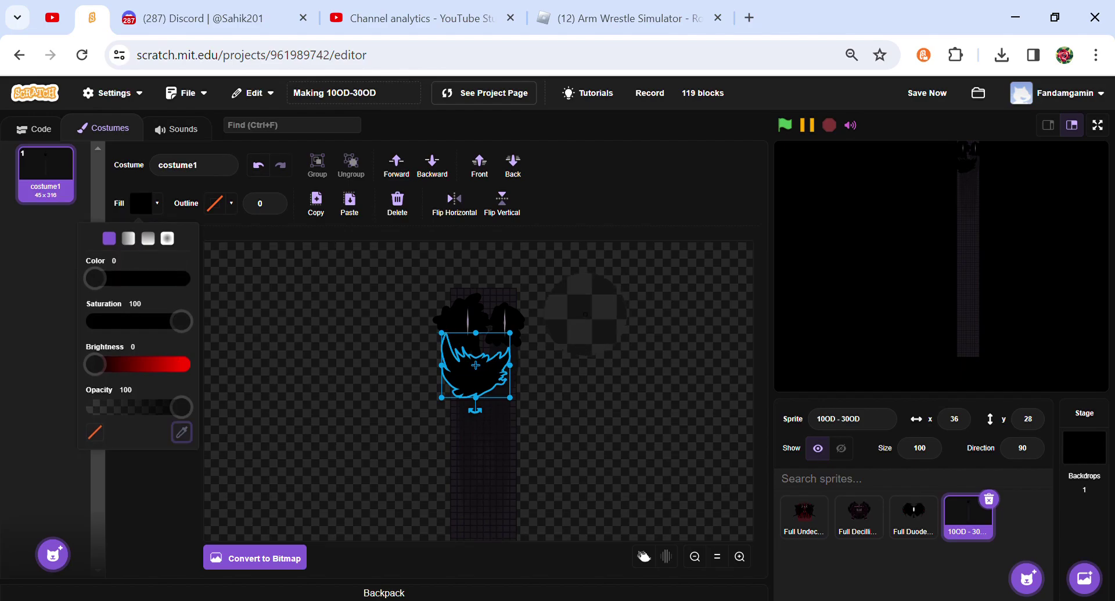
left_click(316, 319)
Step: Fill the furry shape with a vertical gradient from black at brightness 0 on top to the dark purple-grey below
left_click(130, 323)
left_click(146, 203)
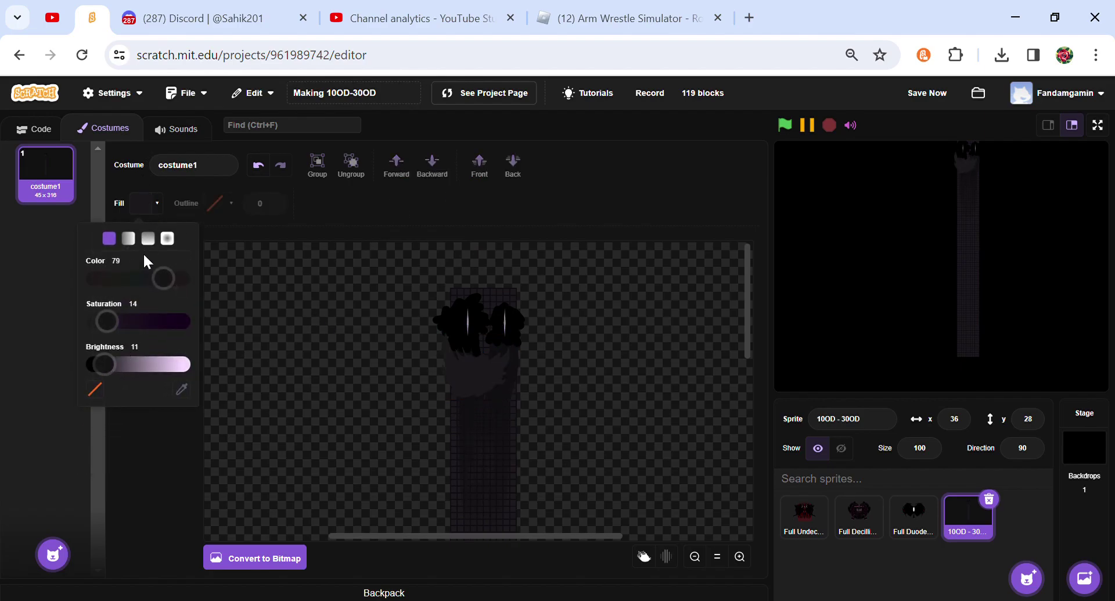
left_click(149, 239)
left_click_drag(186, 398, 1, 326)
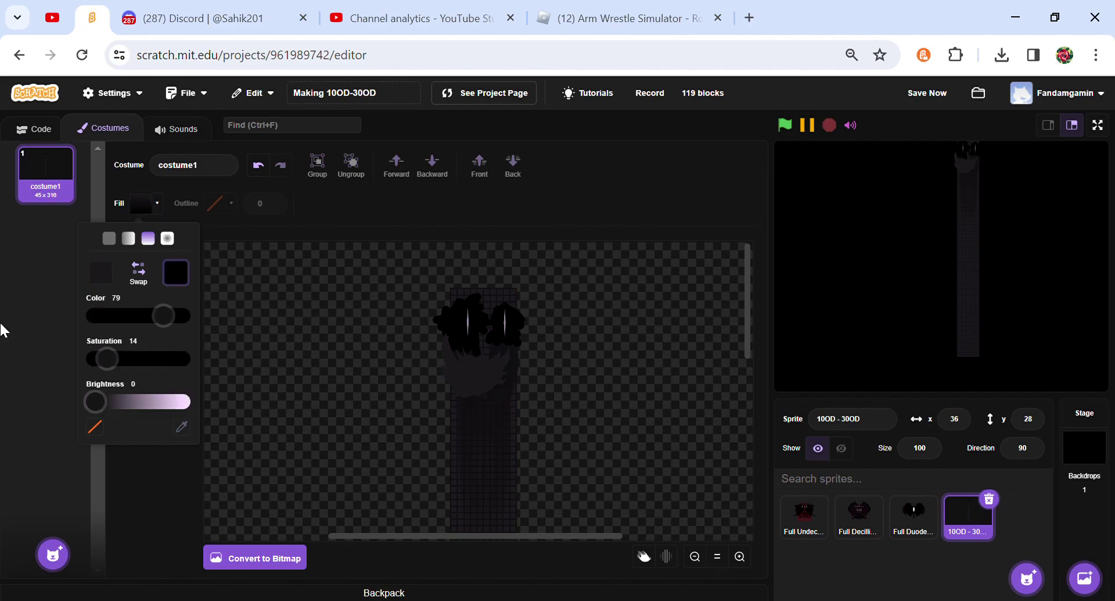
left_click(149, 279)
left_click(480, 364)
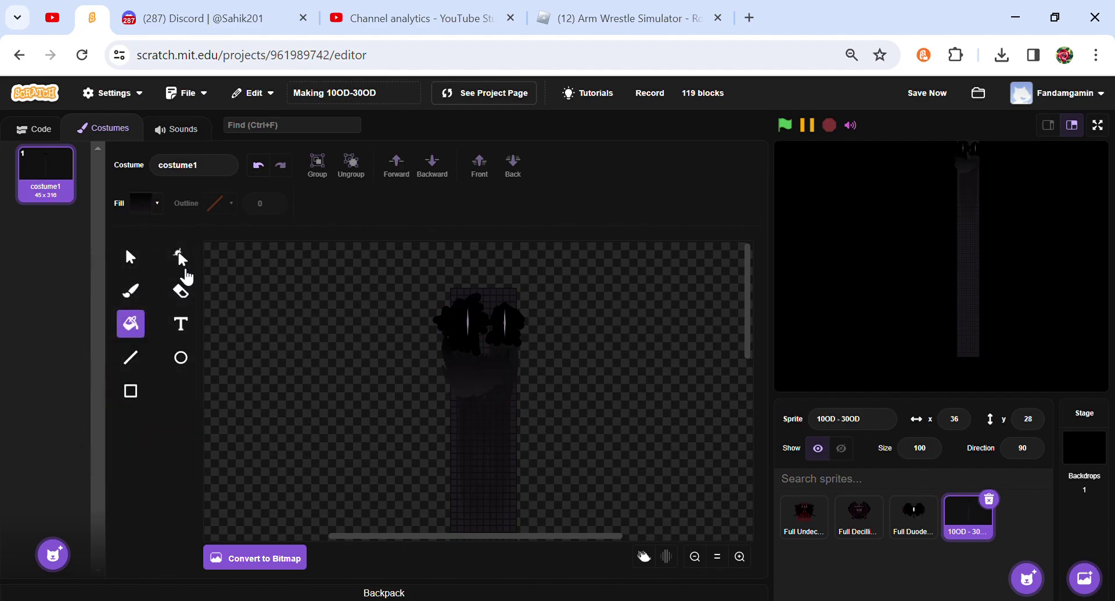
Step: Darken the lower colour of the furry shape's gradient to near black and adjust its saturation
left_click(130, 256)
left_click(469, 392)
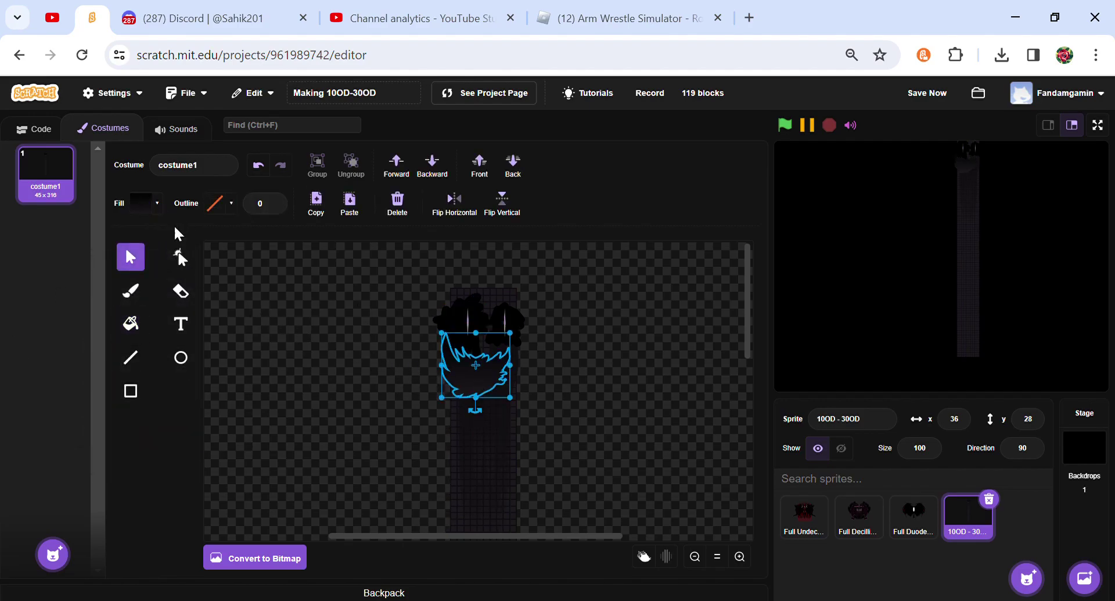
left_click(141, 204)
left_click(176, 272)
left_click_drag(110, 361, 128, 360)
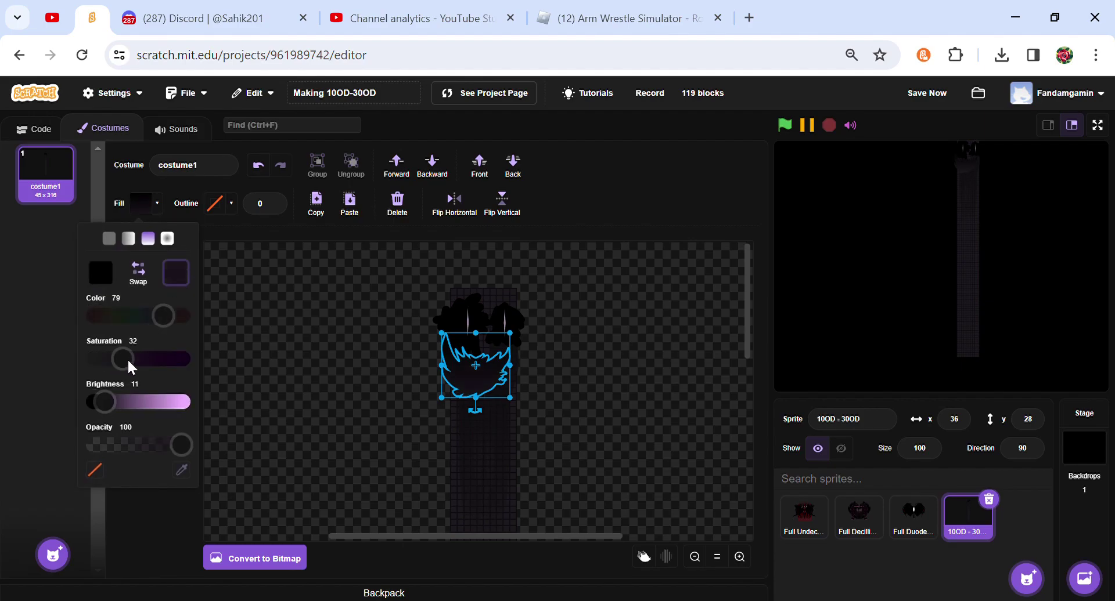
left_click(95, 400)
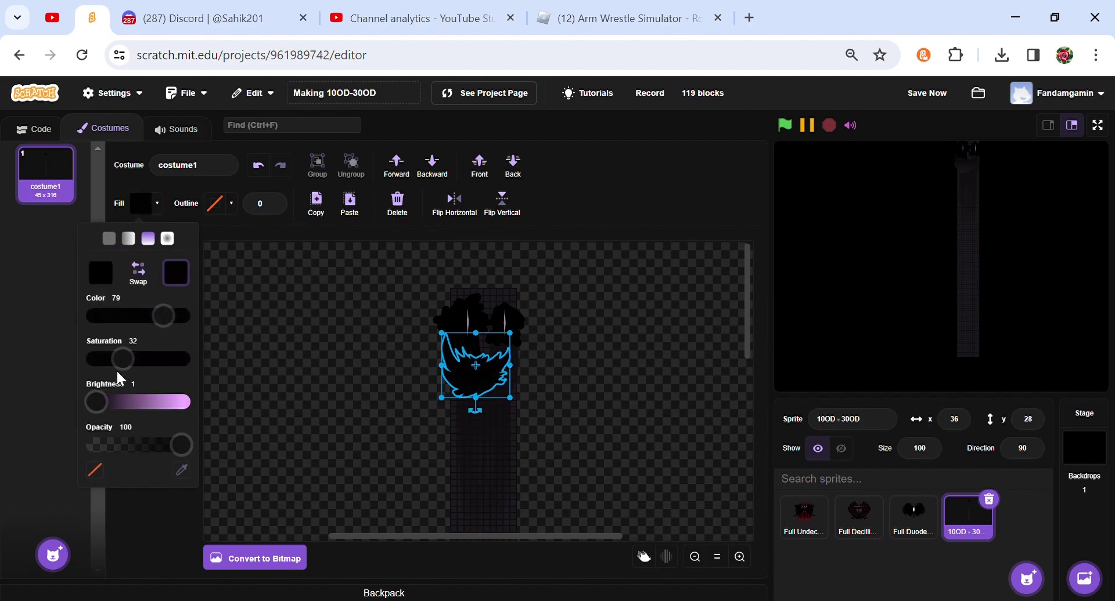
left_click_drag(130, 359, 113, 357)
left_click(279, 352)
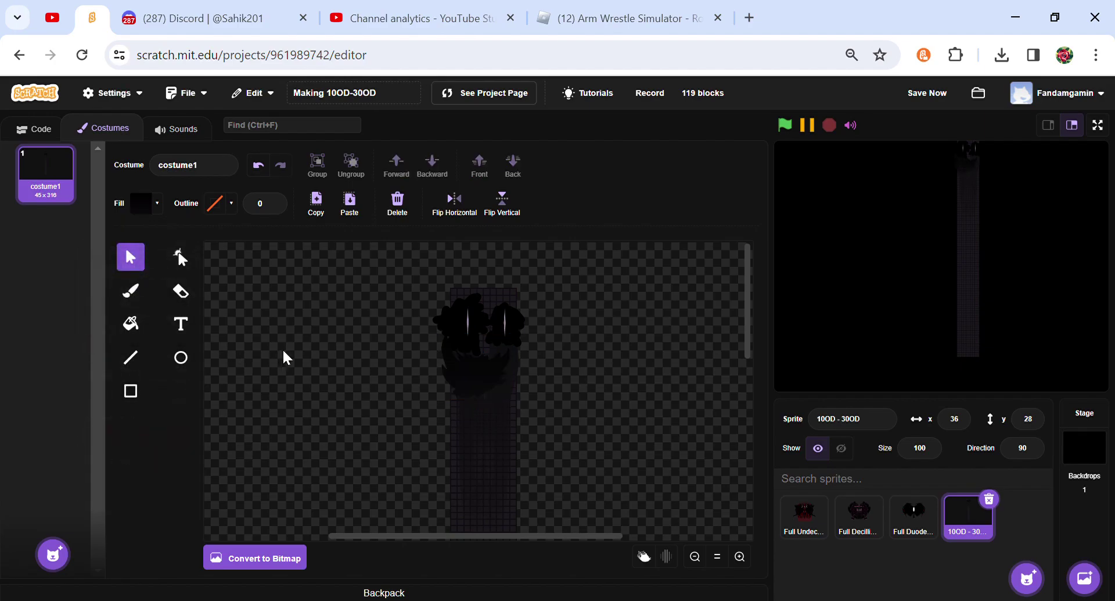
Step: Outline tall jagged spikes rising from the lower end of the bar with a dark size 1 brush
left_click_drag(753, 345, 738, 519)
left_click(483, 390)
left_click(593, 402)
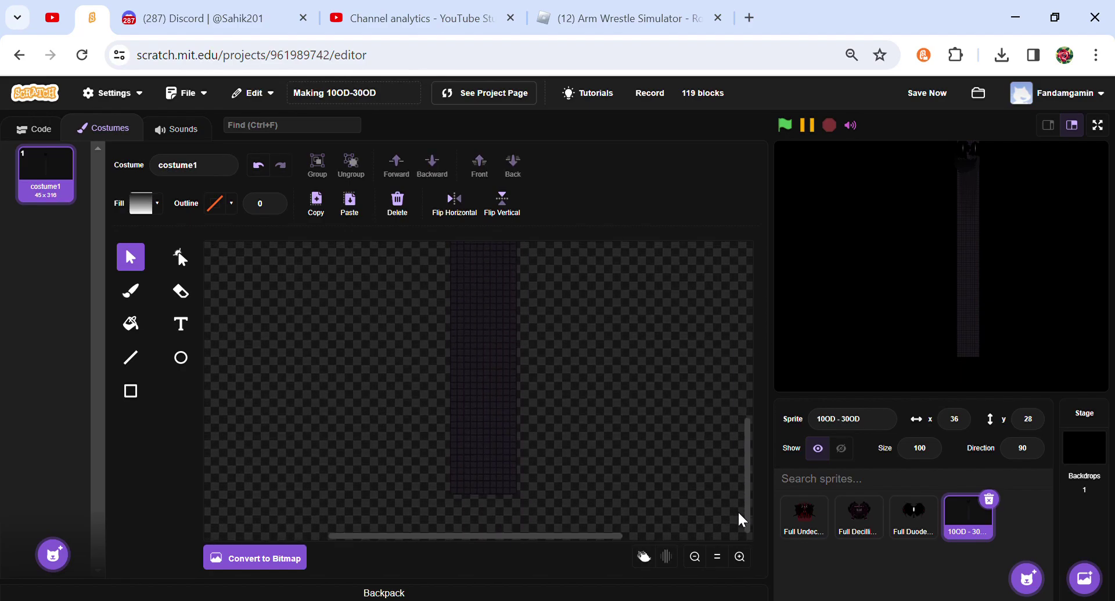
left_click(131, 290)
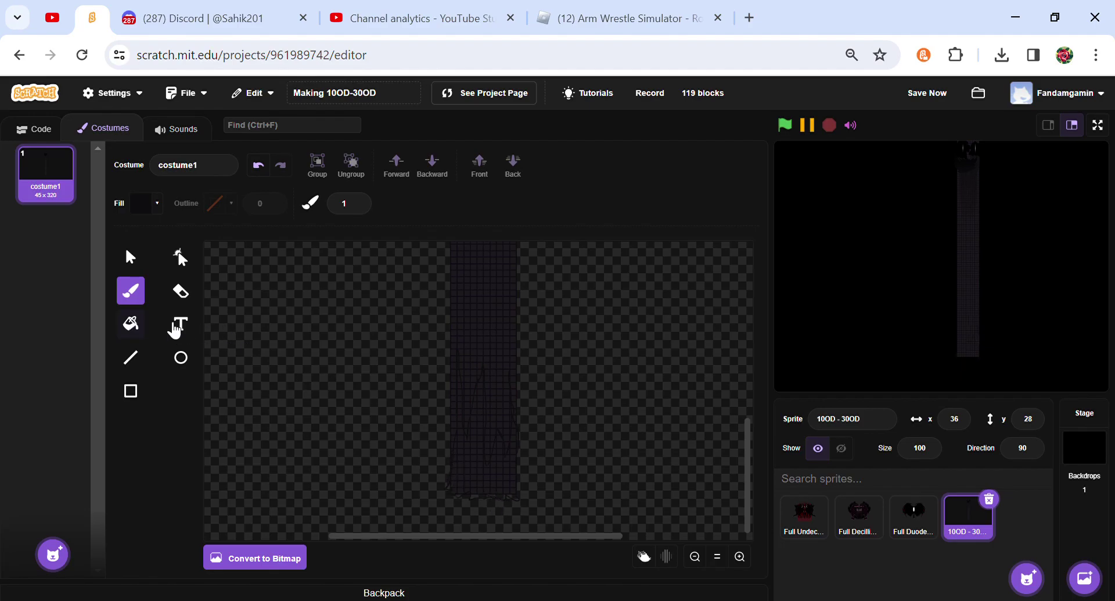
Step: Fill the spiky outline at the bar's lower end with a solid near-black: color 75, saturation 13, brightness 6
key("f")
left_click(481, 451)
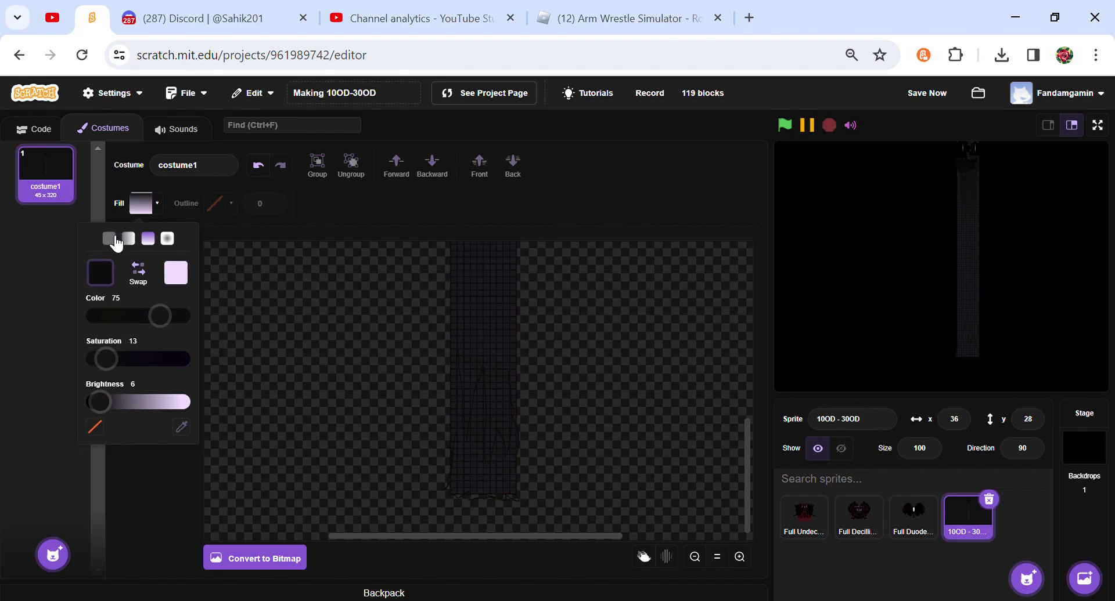
left_click(108, 241)
left_click(471, 459)
Step: Change the spiky shape's fill to a vertical gradient that fades from transparent at the top to near-black below
left_click(138, 261)
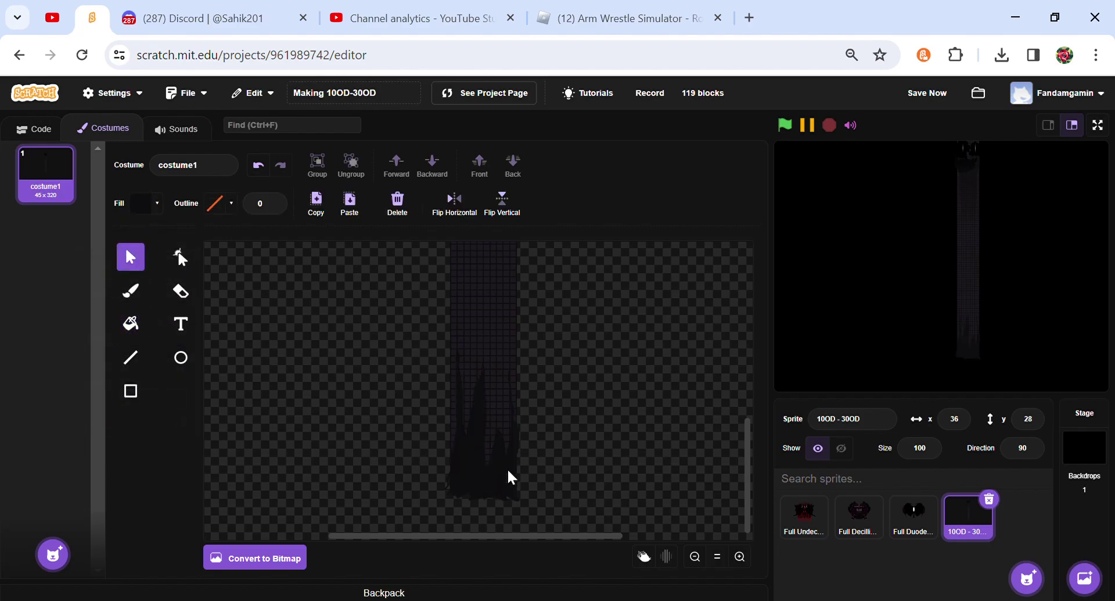
left_click(476, 466)
left_click(151, 210)
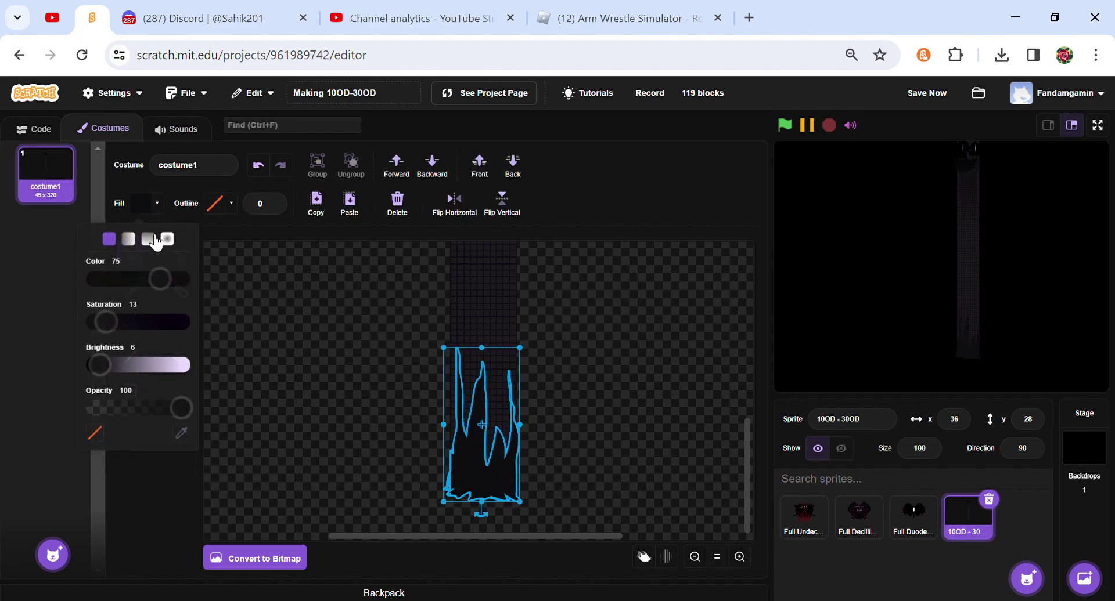
left_click(148, 239)
left_click(94, 469)
left_click(140, 266)
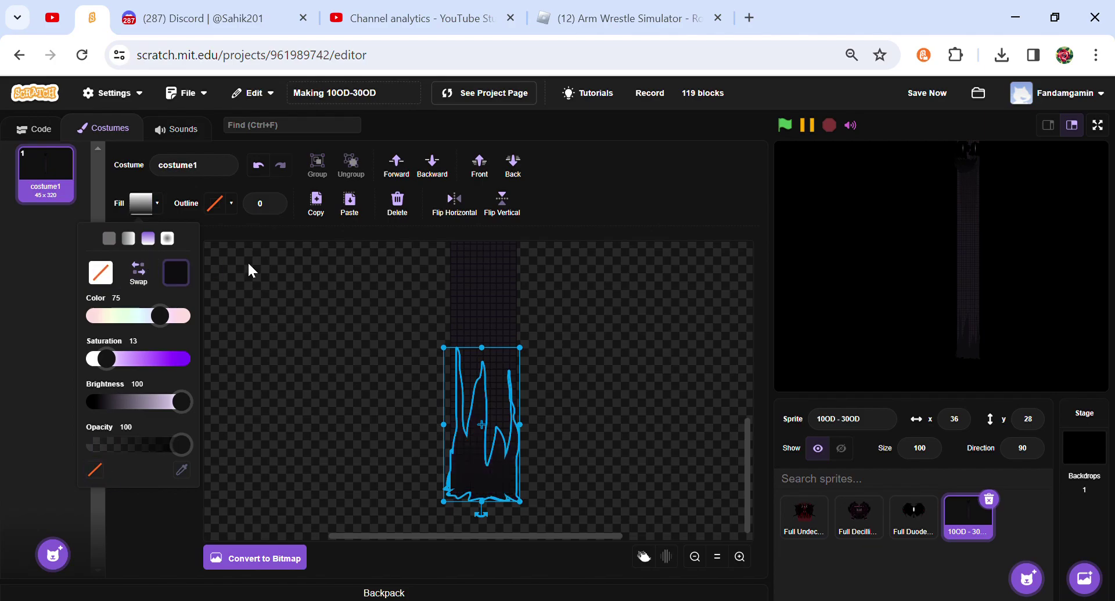
left_click(211, 266)
Step: Outline short jagged spikes at the bar's lower end with a black size 1 brush: color 72, saturation 60, brightness 0
left_click(135, 288)
left_click(149, 205)
left_click_drag(181, 338, 88, 341)
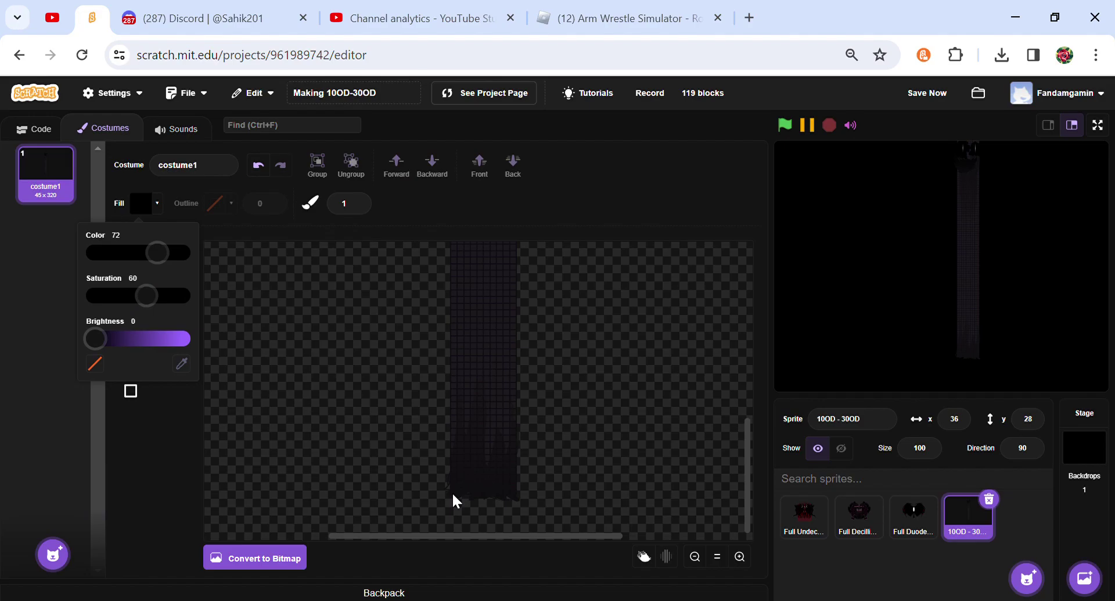
left_click_drag(461, 501, 479, 417)
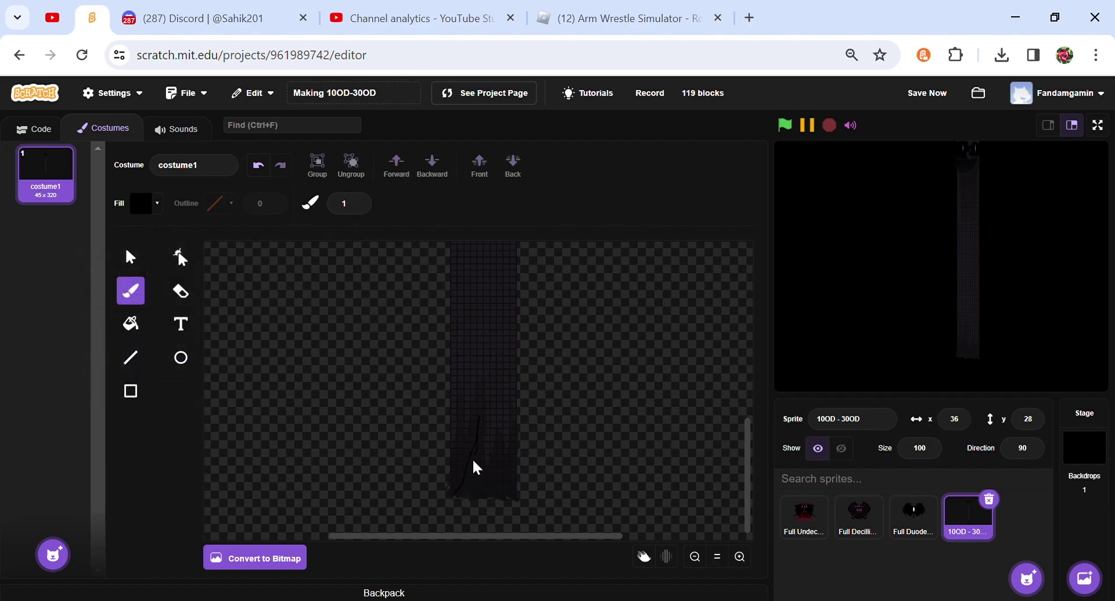
mouse_move(481, 492)
left_mouse_down()
mouse_move(497, 461)
mouse_move(498, 492)
left_mouse_up()
mouse_move(518, 427)
left_mouse_down()
mouse_move(516, 495)
mouse_move(469, 502)
left_mouse_up()
Step: Fill the short spikes with a vertical gradient fading from transparent at the top to black below
left_click(130, 323)
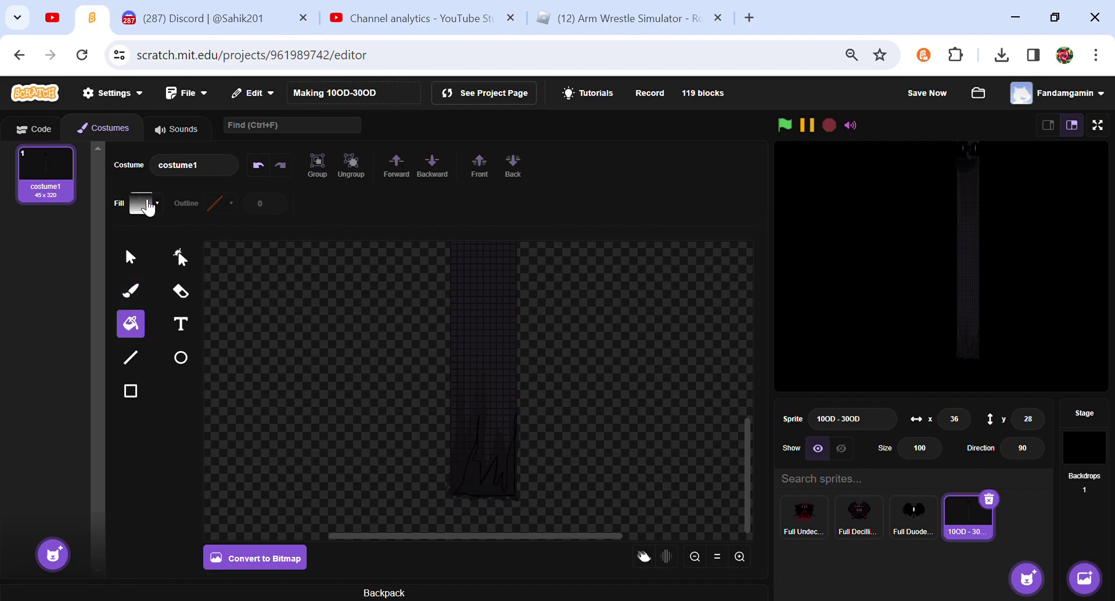
left_click(148, 204)
left_click(109, 253)
left_click(481, 488)
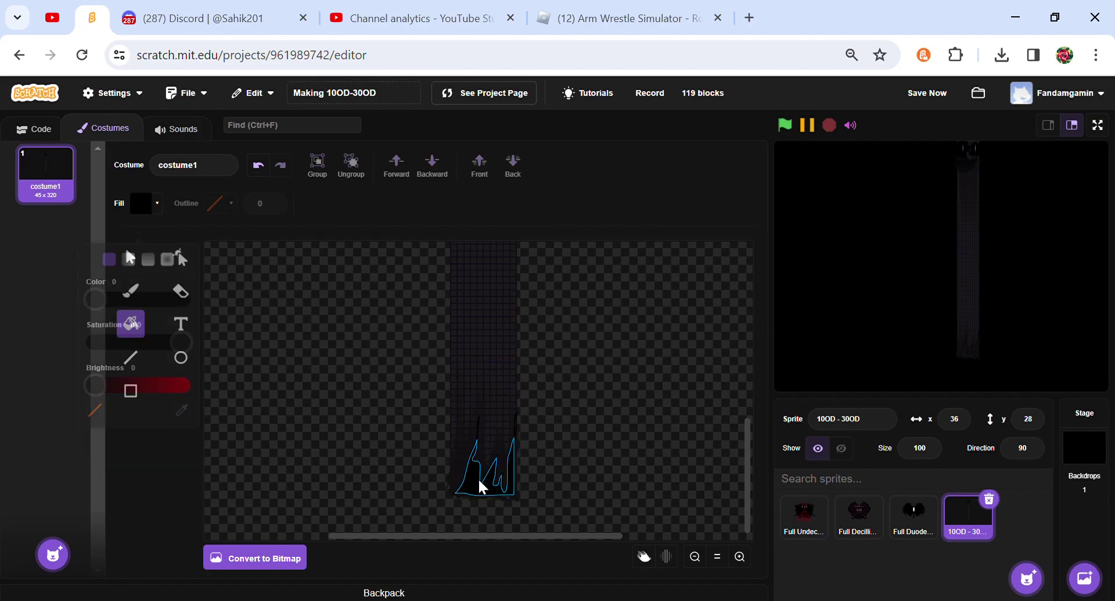
left_click(150, 208)
left_click(148, 253)
left_click(94, 427)
left_click(481, 493)
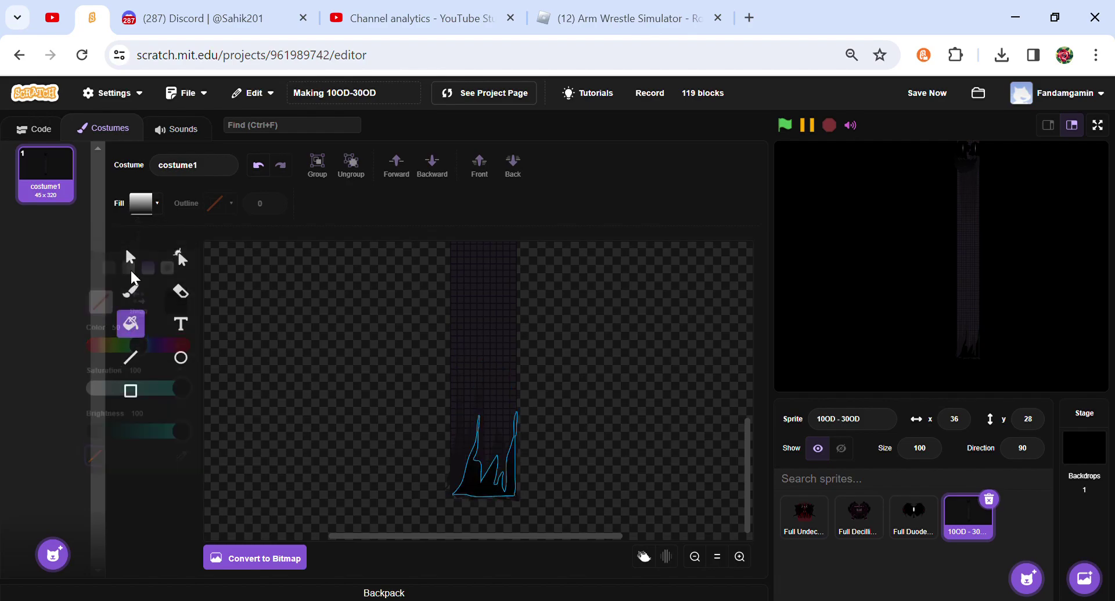
Step: Duplicate the short black spikes, flip the copy horizontally and place it over the bar's lower end
left_click(131, 257)
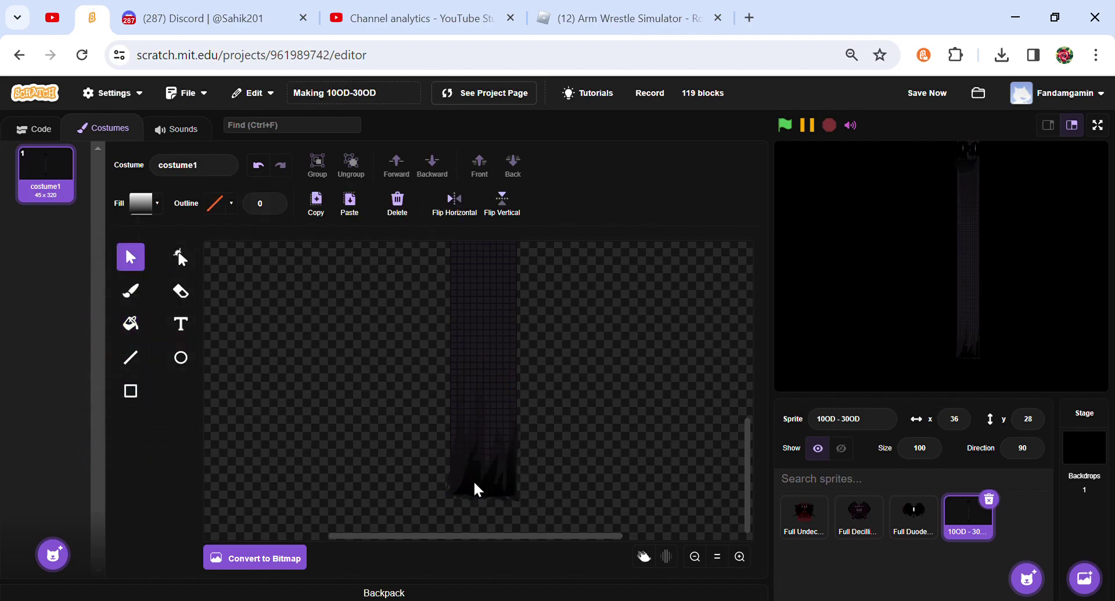
left_click(471, 481)
left_click(349, 206)
left_click(455, 204)
left_click_drag(510, 498, 508, 488)
left_click(593, 488)
Step: Group all the spike shapes at the bar's lower end and adjust the group's position on the bar
left_click_drag(559, 468, 521, 392)
left_click(514, 392, "shift")
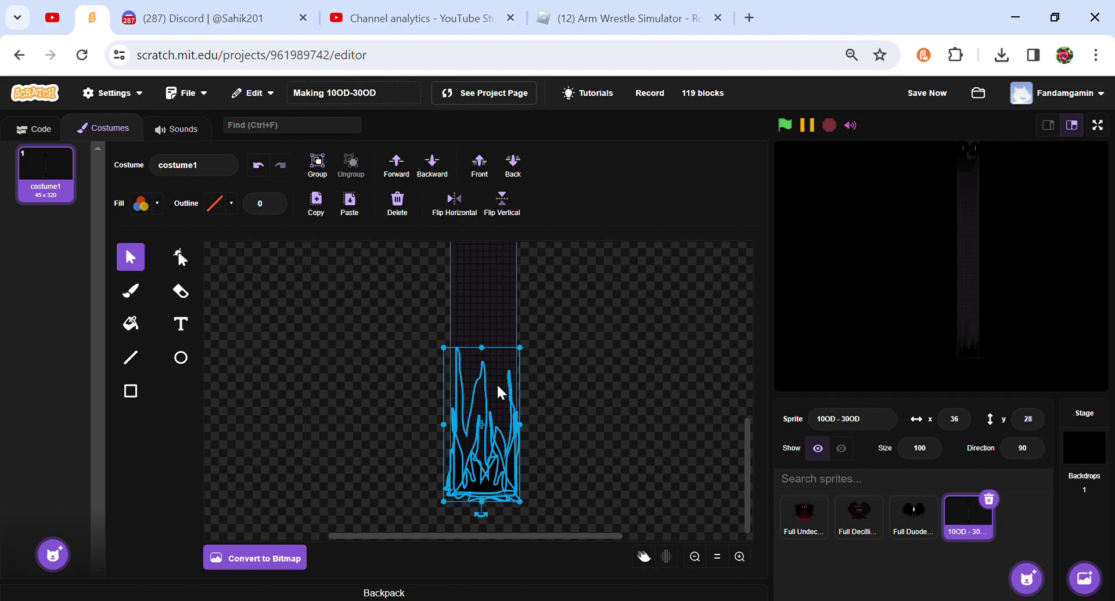
left_click(320, 170)
left_click(661, 418)
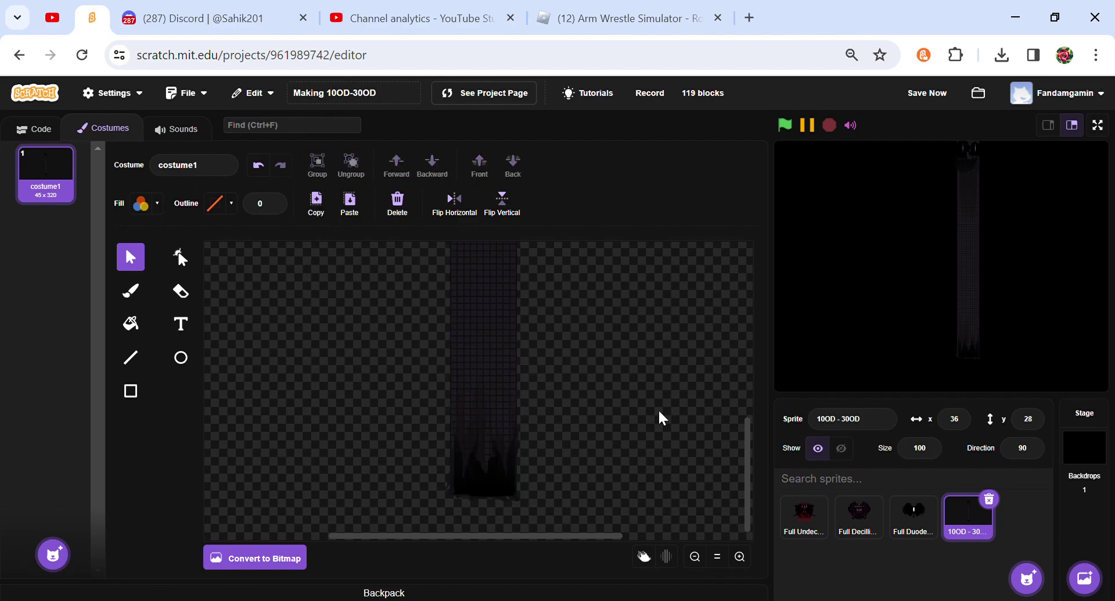
left_click_drag(515, 469, 514, 465)
left_click(583, 468)
left_click(727, 558)
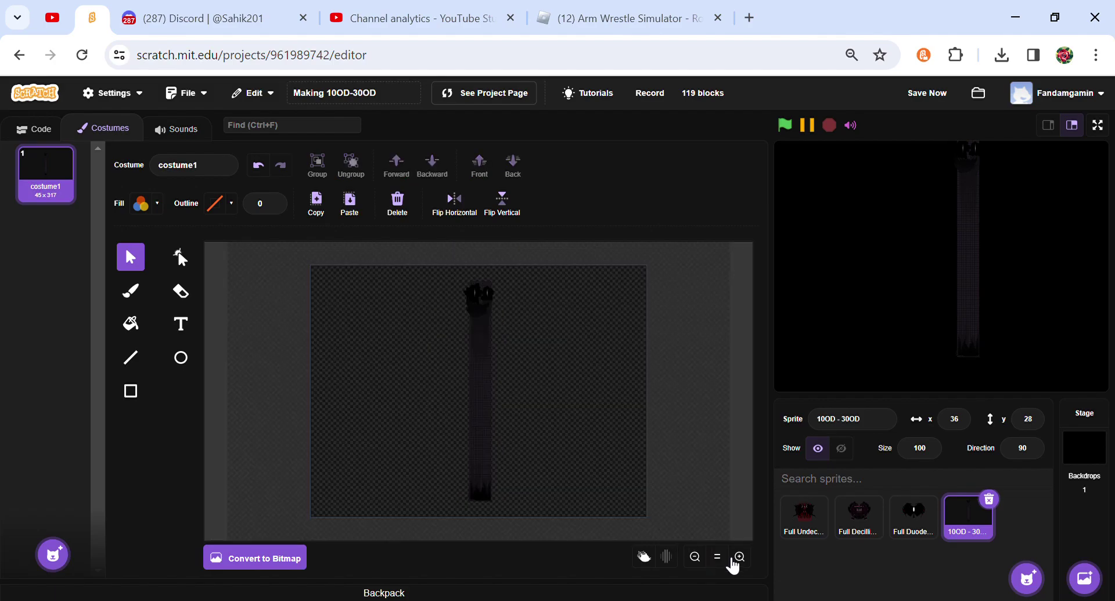
left_click(471, 503)
left_click(326, 503)
left_click(492, 441)
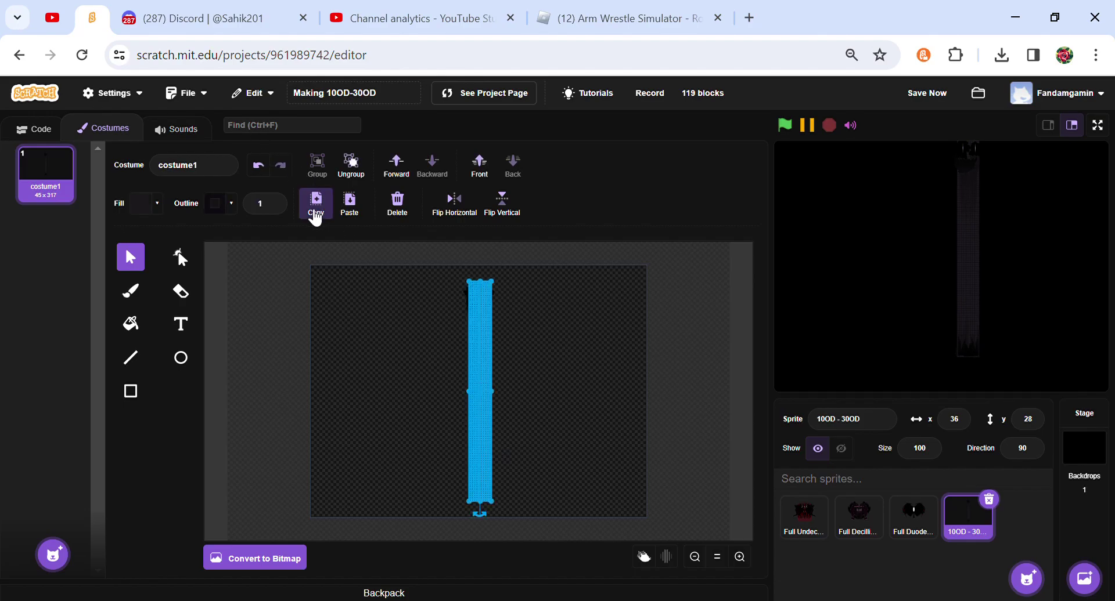
Step: Set up the Rectangle tool with no fill and a size 2 black outline: color 75, saturation 25, brightness 0
left_click(131, 391)
left_click(146, 203)
left_click(95, 399)
left_click(274, 200)
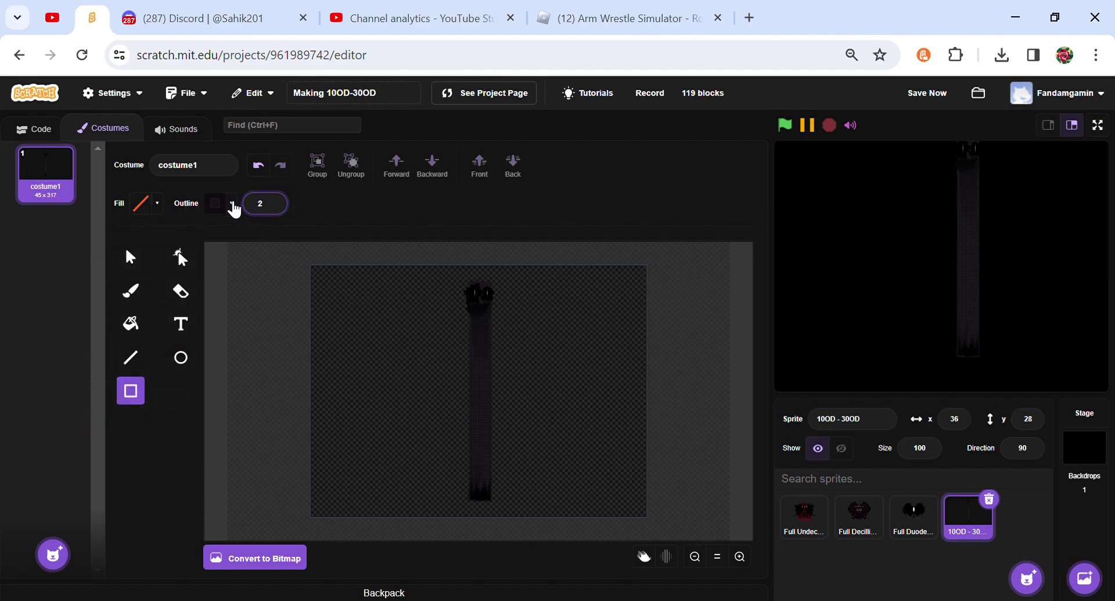
left_click(231, 201)
left_click_drag(176, 363, 132, 355)
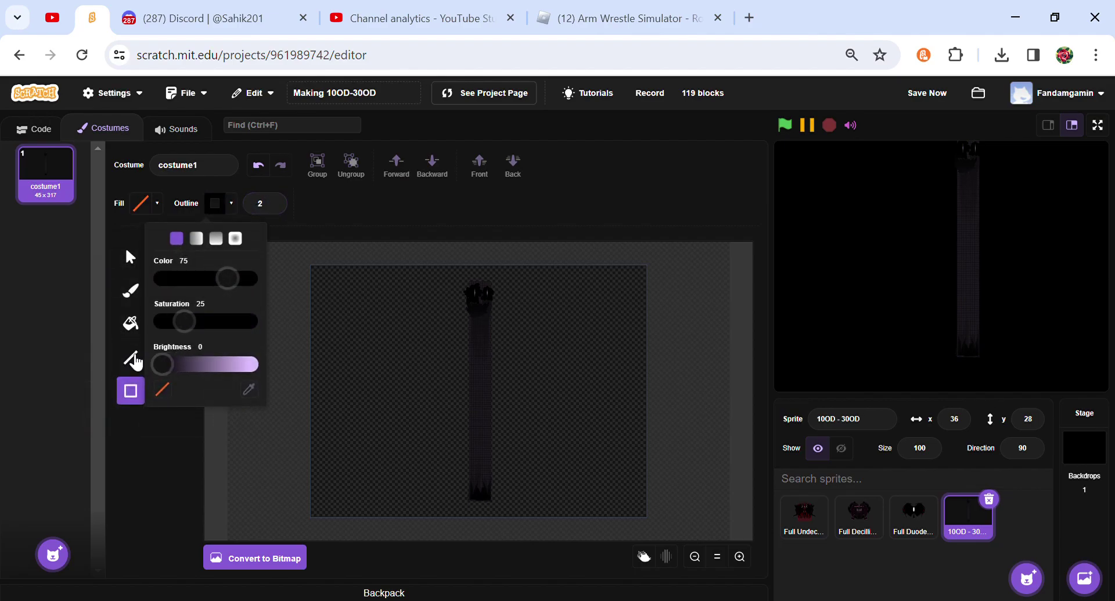
Step: Draw the unfilled black rectangle along the bar's edges and stretch its upper edge to the top of the bar
left_click(739, 557)
left_click(739, 557)
left_click_drag(751, 390, 754, 289)
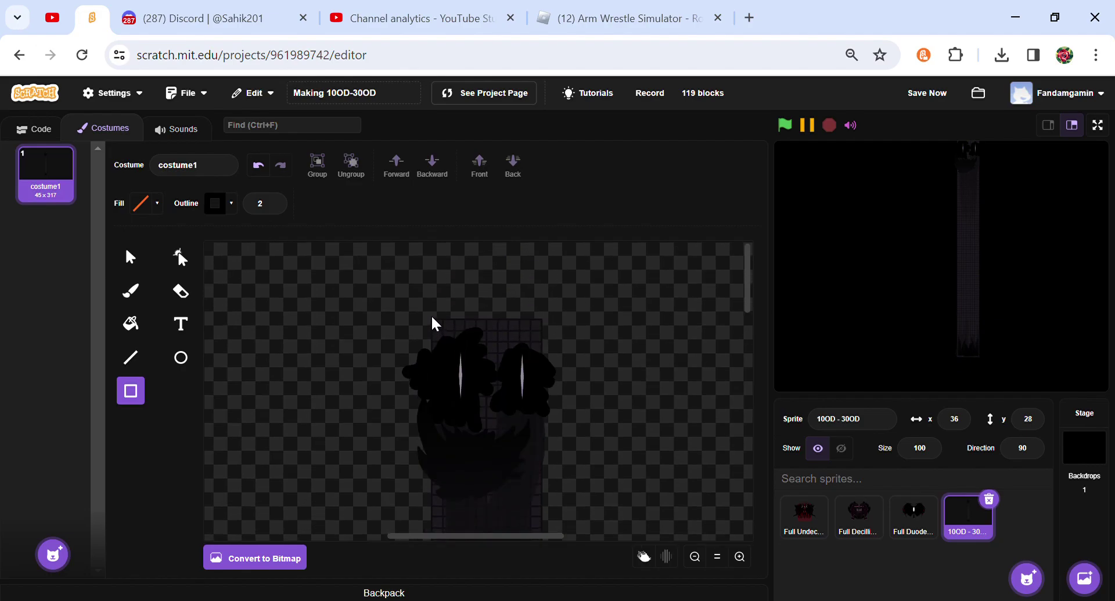
left_click_drag(431, 321, 541, 349)
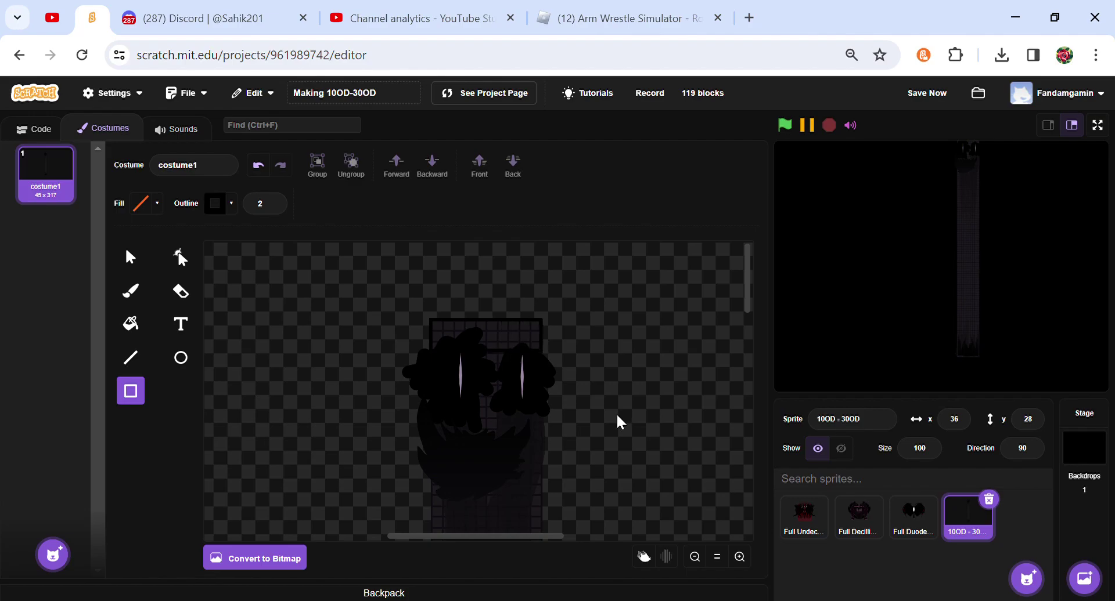
left_click(717, 556)
left_click_drag(486, 298, 518, 545)
left_click_drag(513, 428, 514, 428)
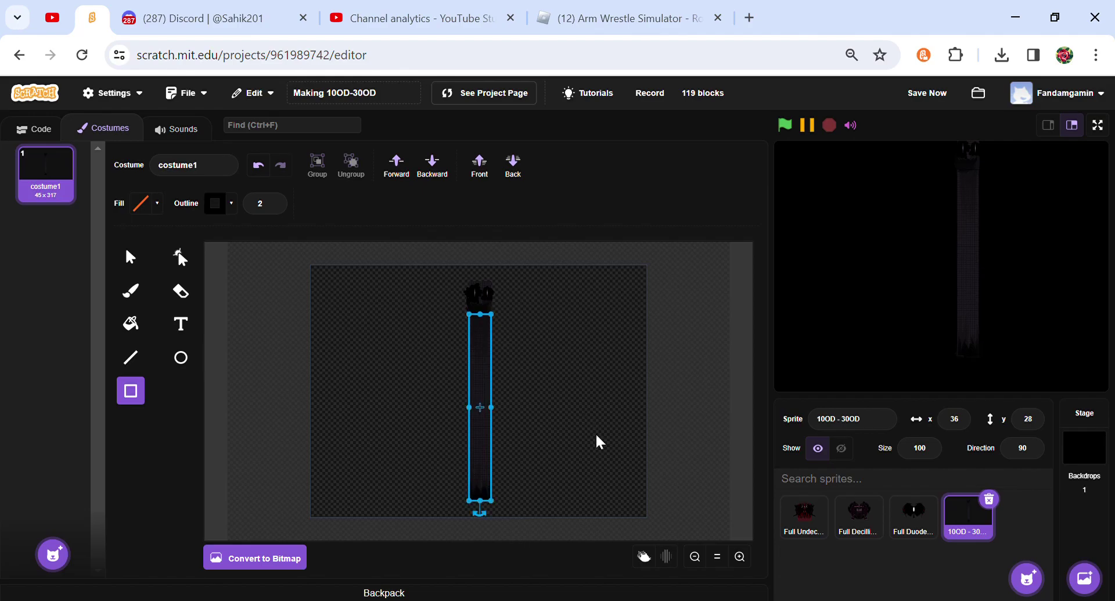
left_click(735, 555)
left_click_drag(753, 418, 766, 326)
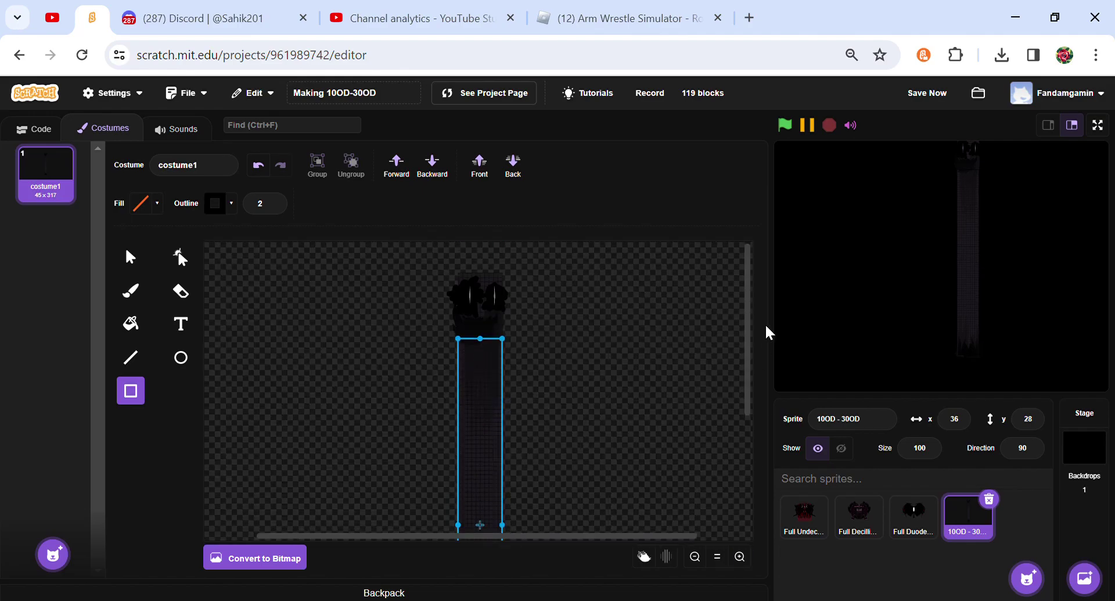
left_click_drag(491, 338, 493, 280)
left_click(685, 330)
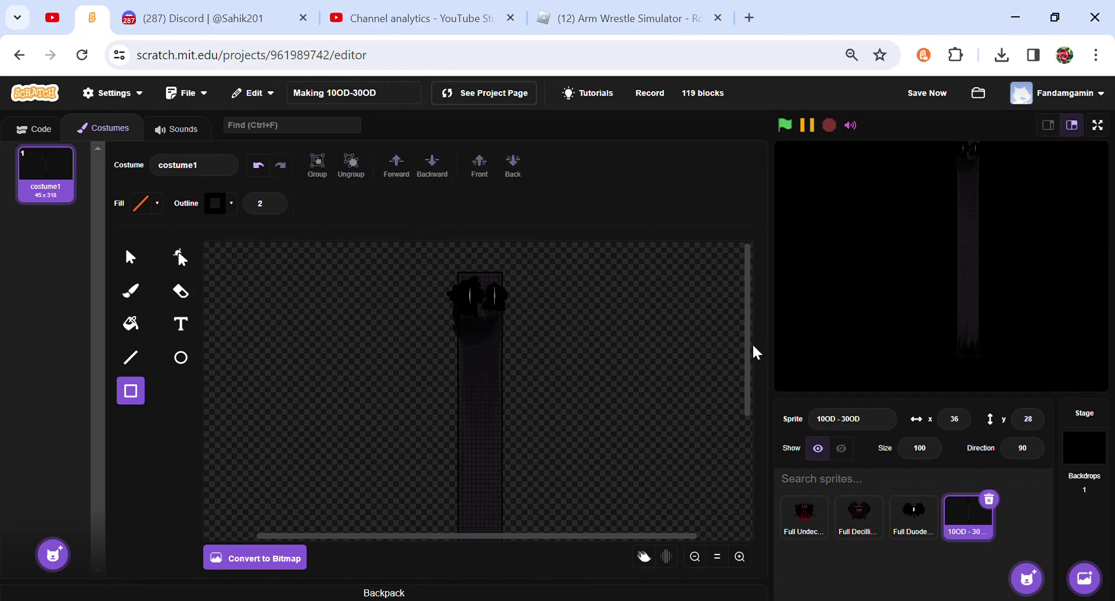
Step: Examine how the outline rectangle, the grid and the spike group line up along the bar
left_click_drag(752, 351, 763, 500)
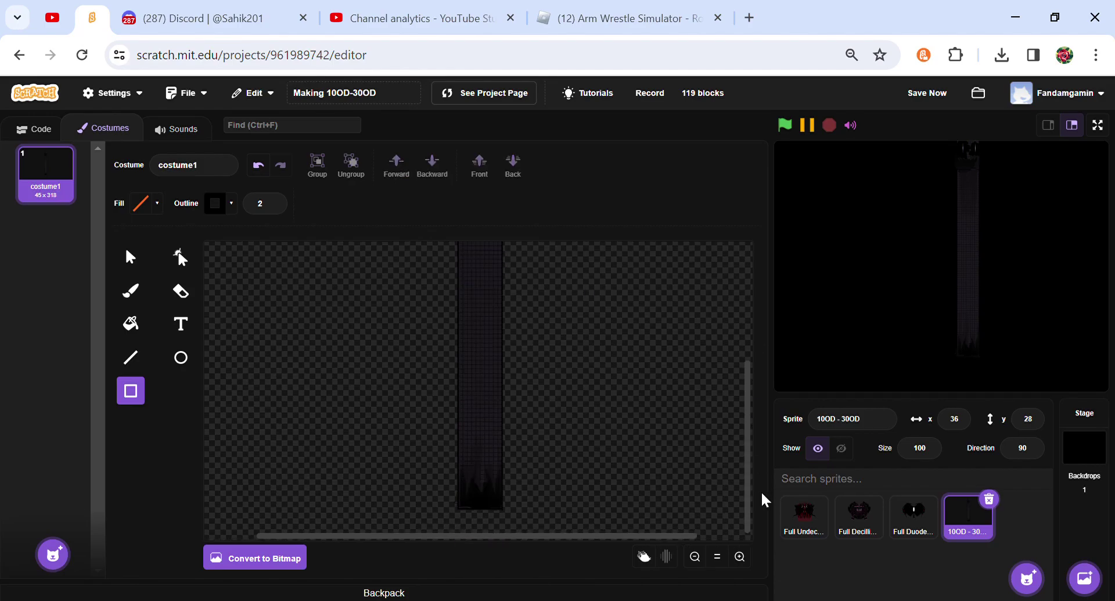
left_click(131, 258)
left_click(458, 434)
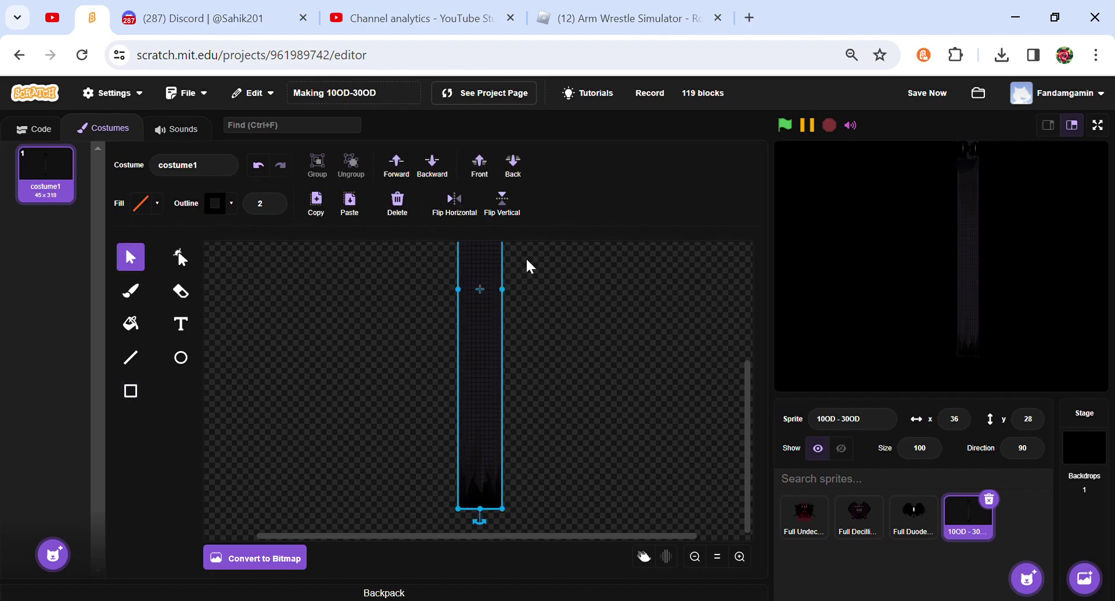
left_click(506, 320)
left_click(481, 319)
left_click(538, 312)
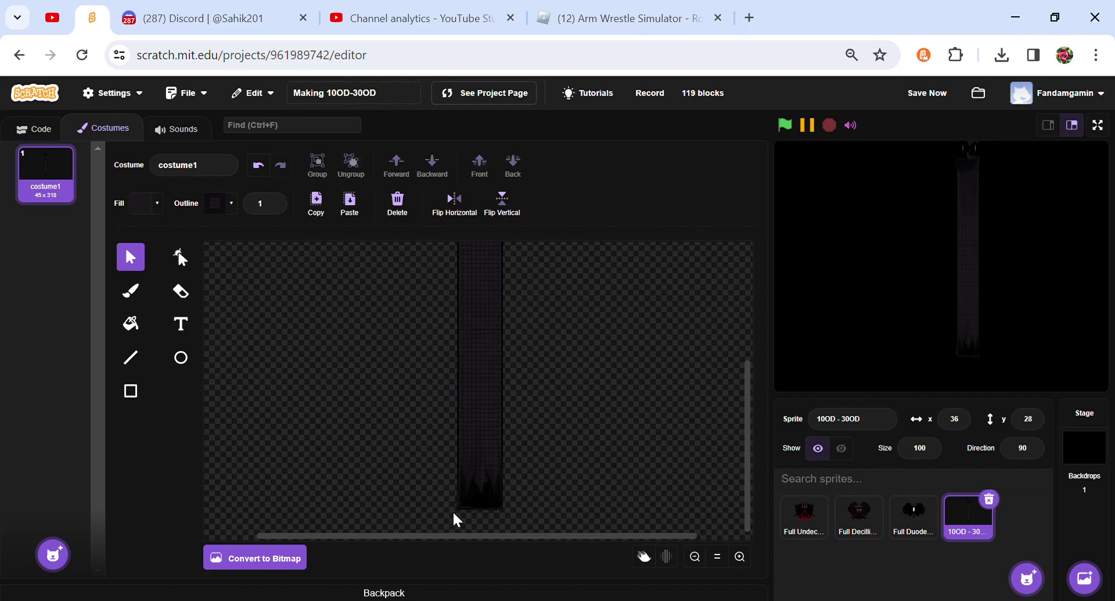
left_click(473, 502)
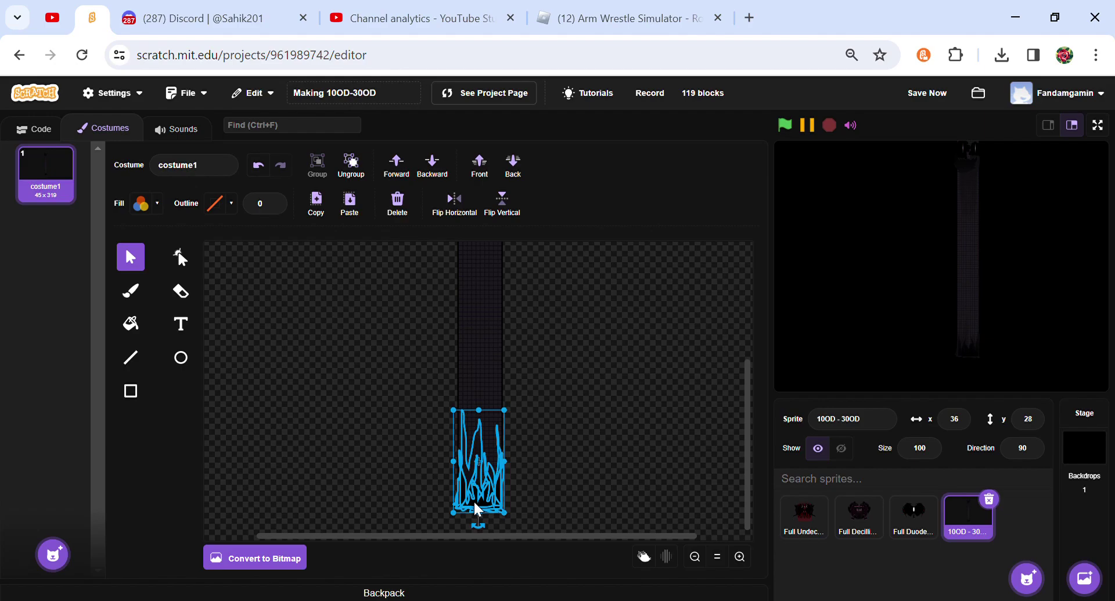
left_click(600, 498)
left_click_drag(757, 420, 759, 360)
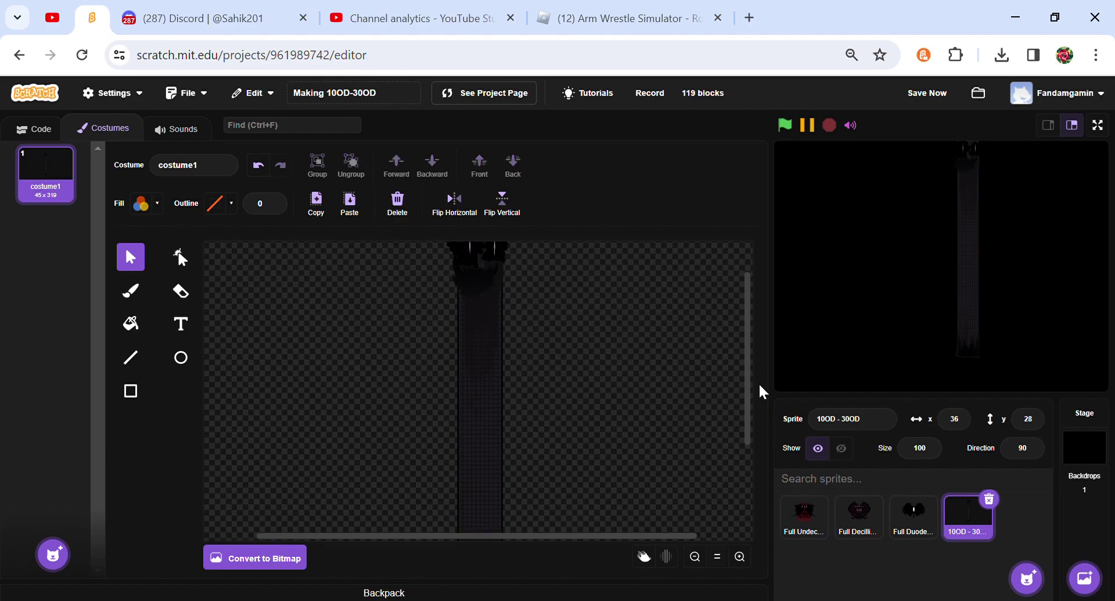
left_click(472, 519)
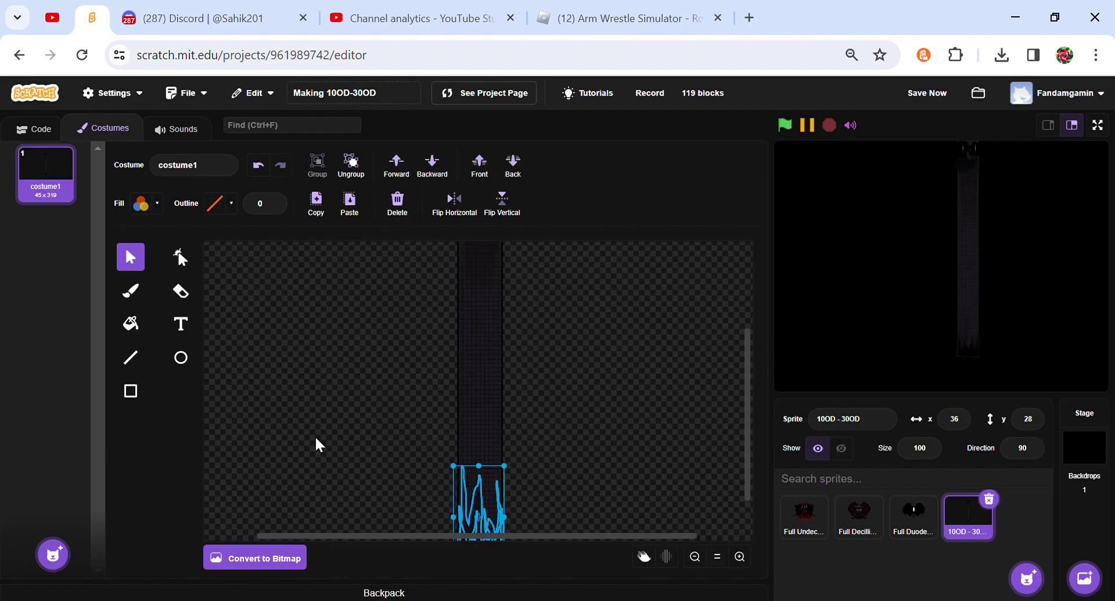
Step: Set the rectangle fill to a vertical gradient from transparent above to near-black sampled from the bar, color 79, saturation 14, brightness 3
left_click(131, 390)
left_click(141, 203)
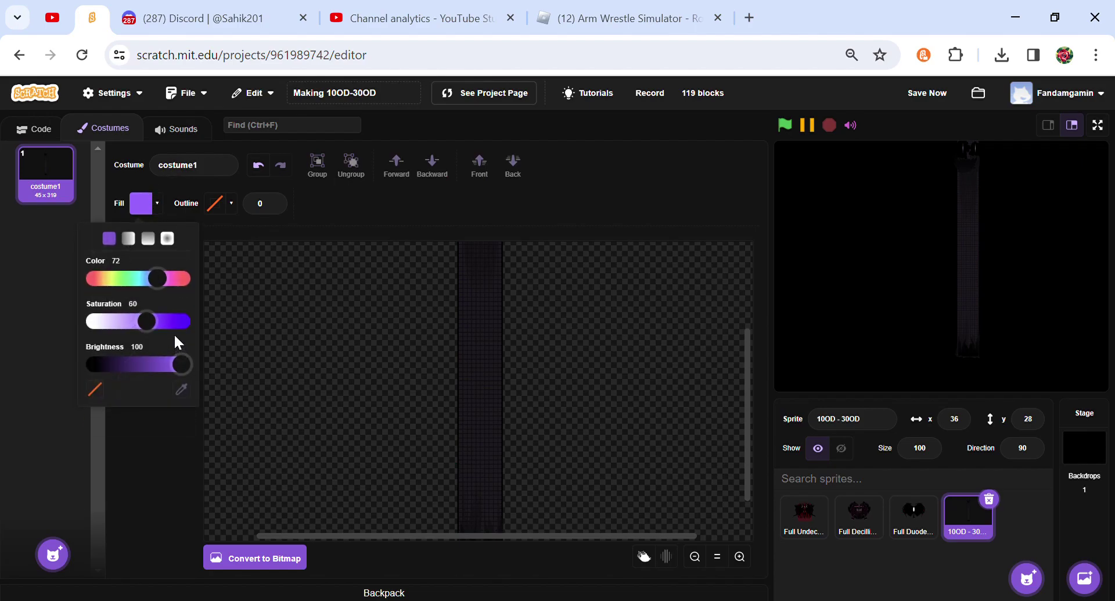
left_click(187, 391)
left_click(483, 393)
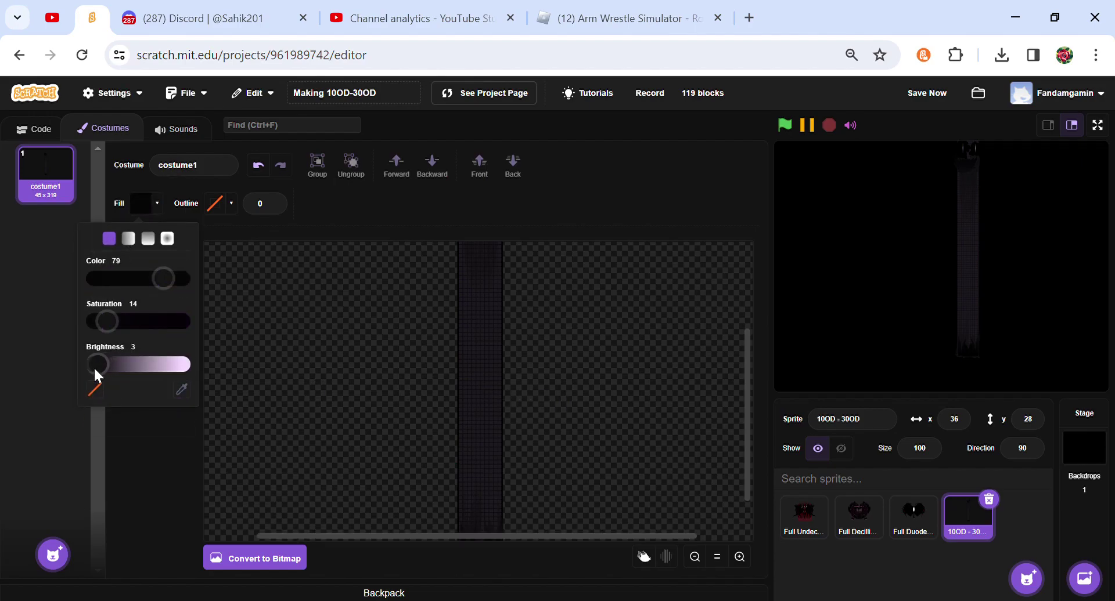
left_click(148, 238)
left_click(100, 429)
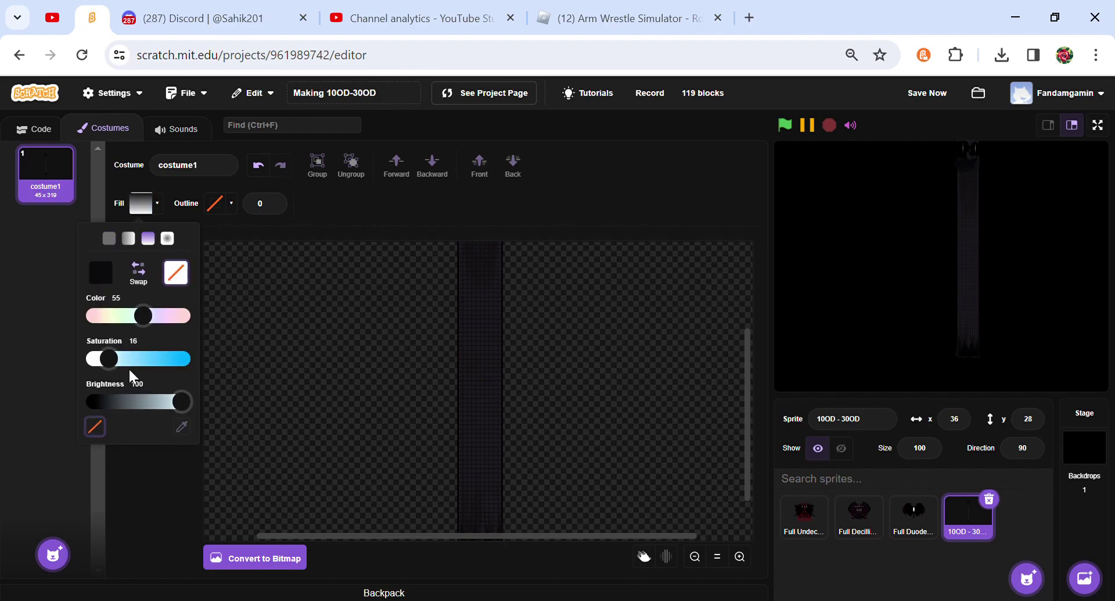
left_click(140, 273)
Step: Draw the gradient rectangle over the bar's lower end, narrow it to the bar's width and send it to the back
left_click_drag(750, 376, 745, 435)
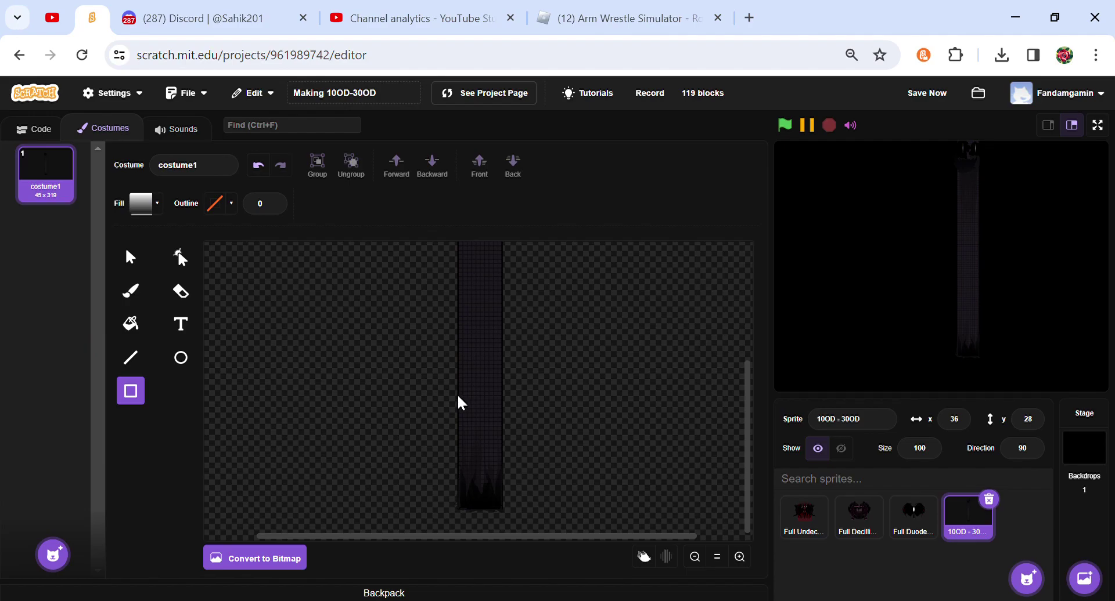
mouse_move(457, 395)
left_mouse_down()
mouse_move(500, 477)
mouse_move(503, 507)
left_mouse_up()
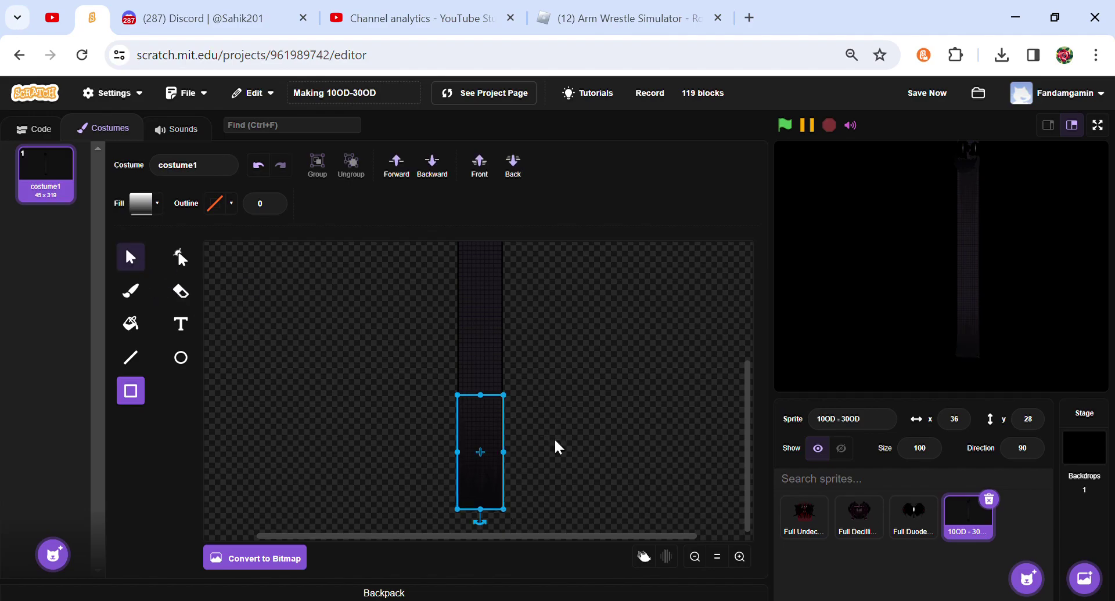
key("s")
left_click_drag(510, 452, 512, 455)
left_click(515, 167)
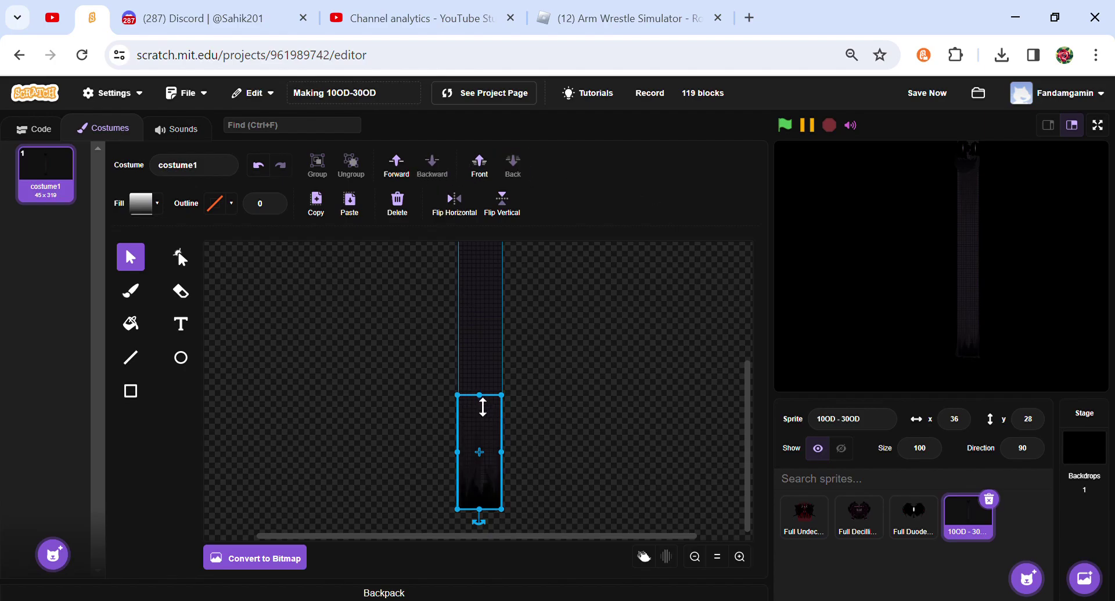
Step: Send the gridded bar behind the gradient rectangle
left_click(476, 497)
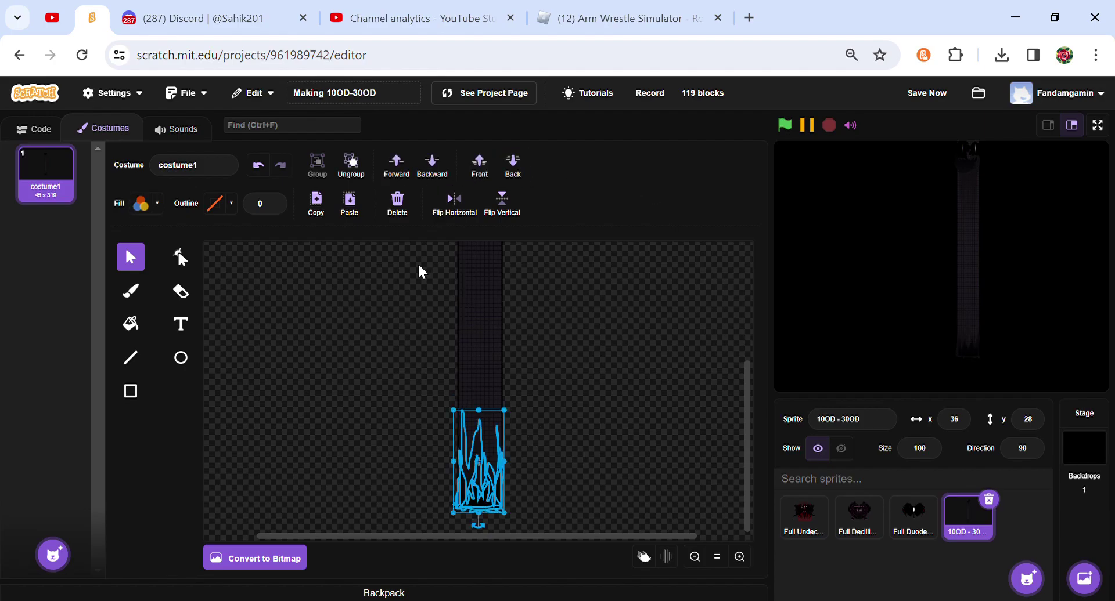
left_click(488, 376)
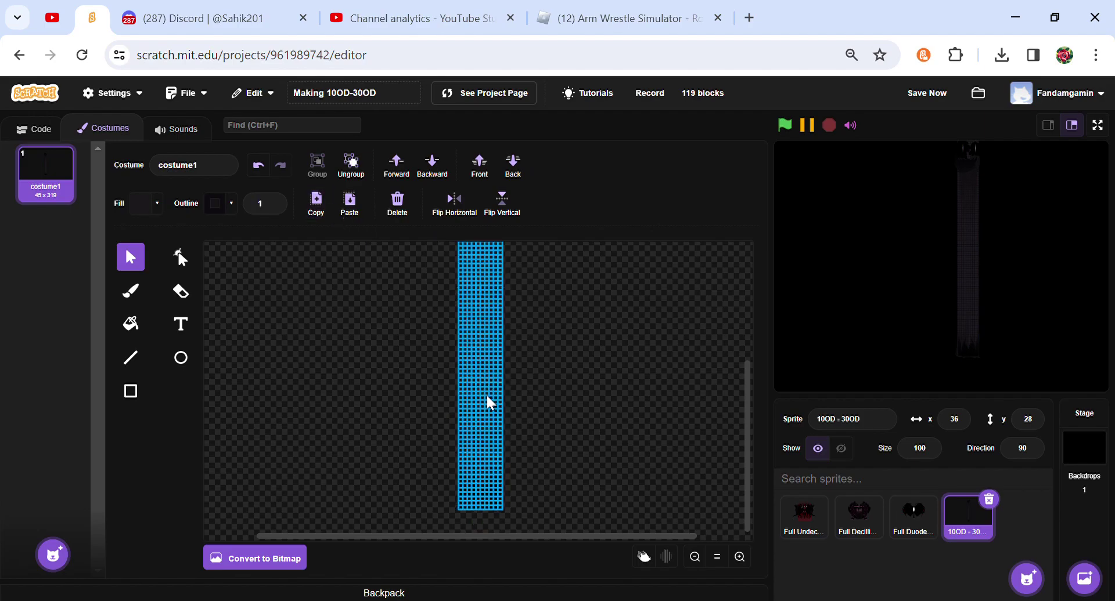
left_click(486, 494)
left_click(472, 350)
left_click(530, 169)
left_click(493, 419)
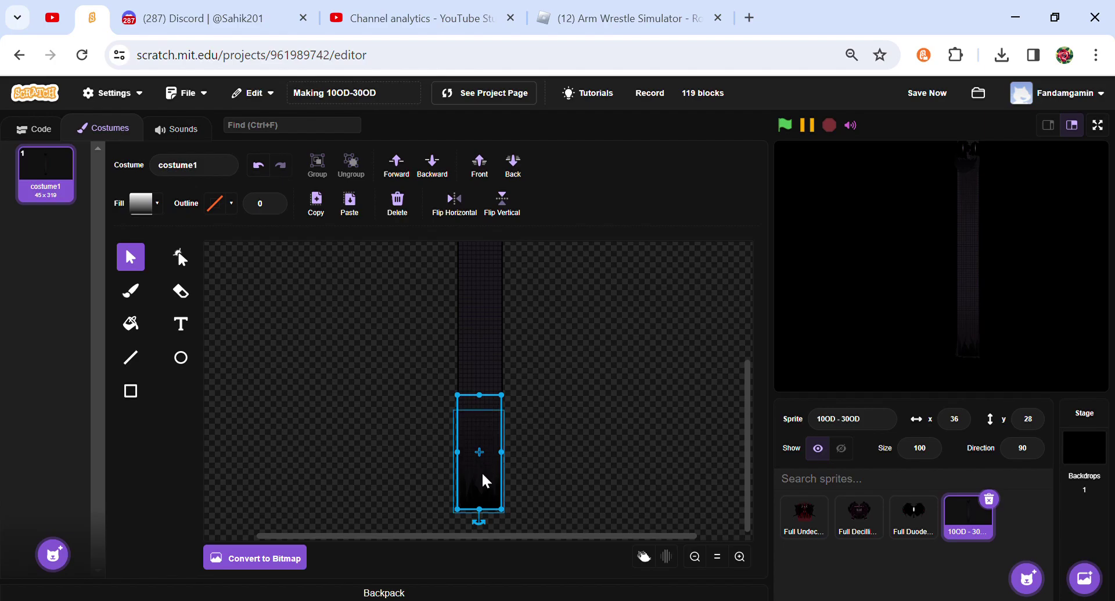
Step: Duplicate the spike group with its gradient rectangle, flip the copy vertically and place it at the bar's upper end
left_click(482, 472)
left_click(486, 406, "shift")
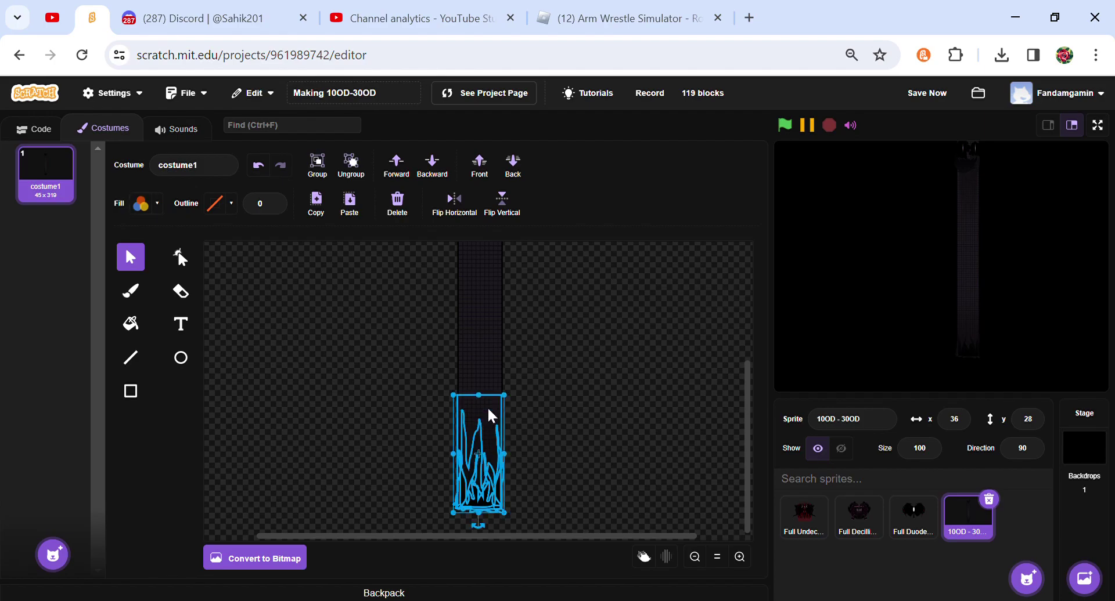
left_click(315, 198)
left_click(345, 202)
left_click(502, 204)
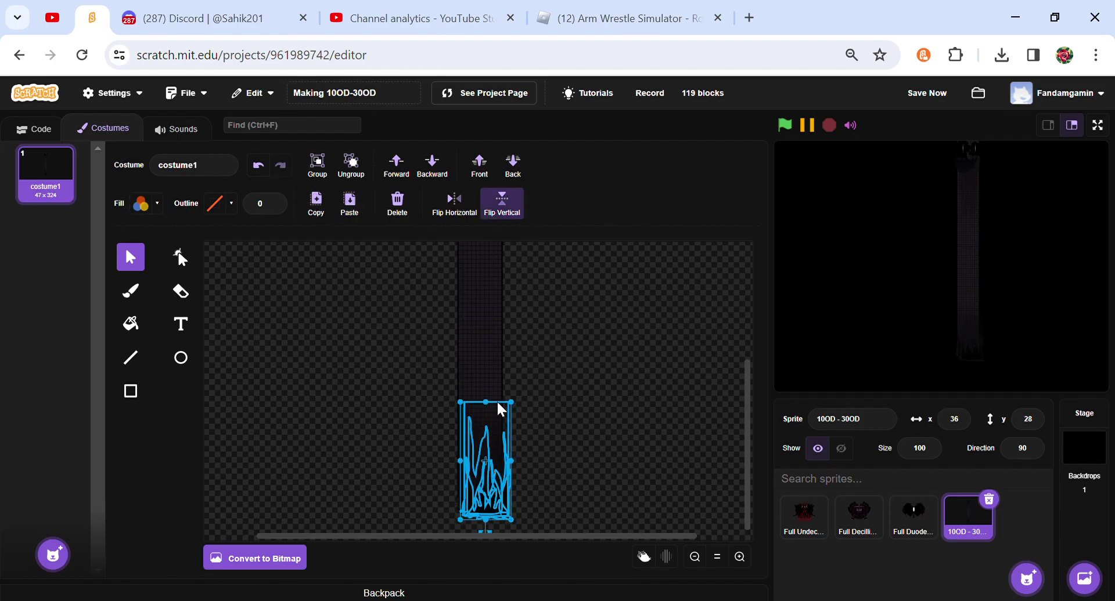
key("Delete")
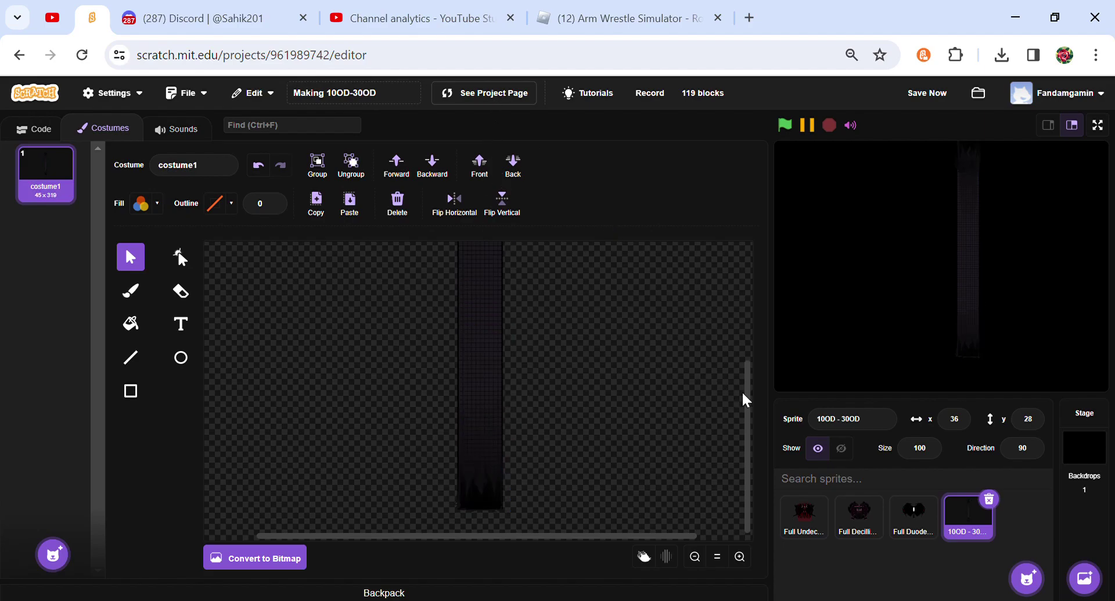
left_click_drag(756, 401, 753, 247)
left_click(512, 312)
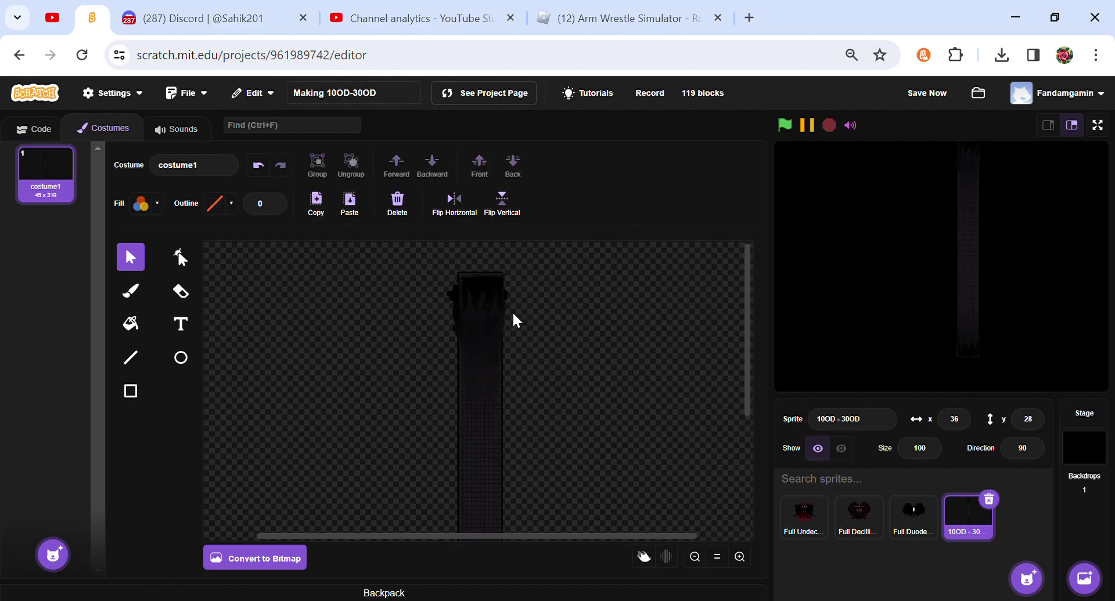
Step: Squash the upper spike group to roughly half its height, keeping its top edge in place
left_click(484, 334)
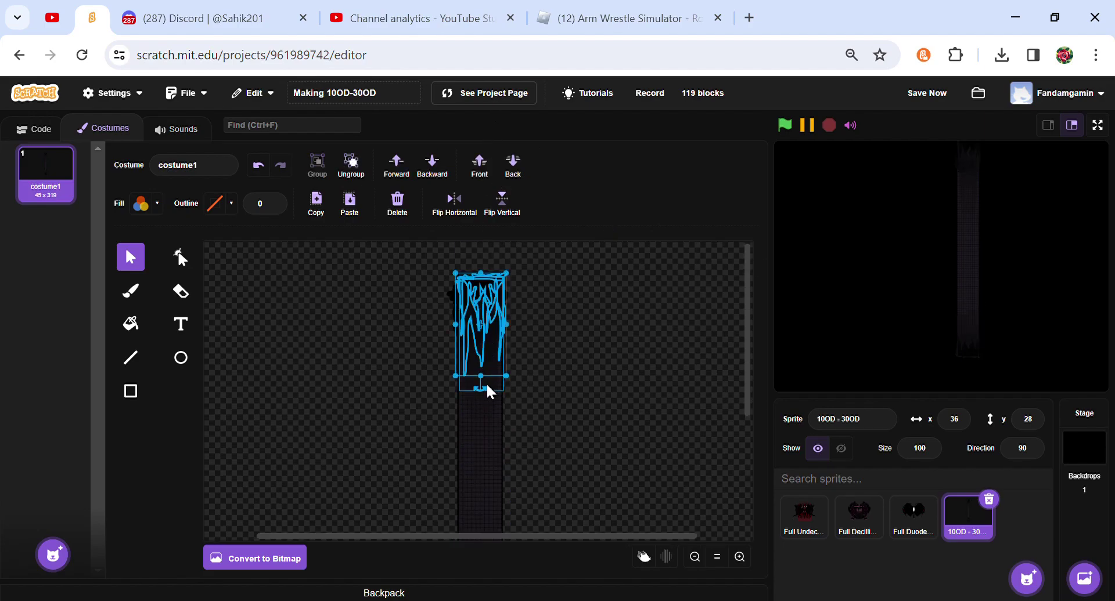
left_click_drag(481, 377, 487, 331)
left_click(482, 353)
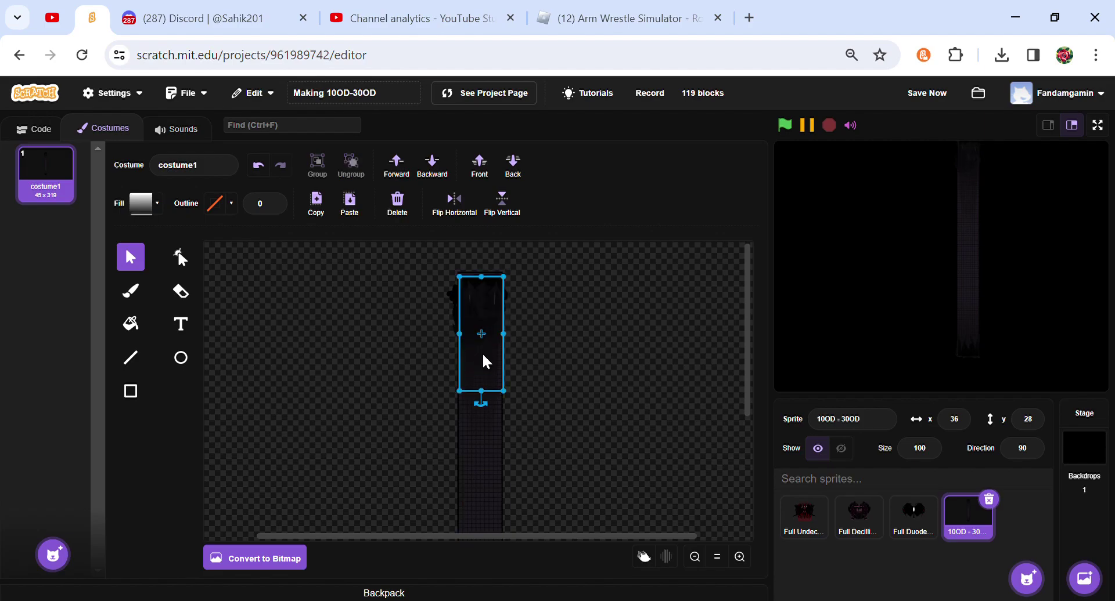
left_click(476, 292)
left_click(357, 207)
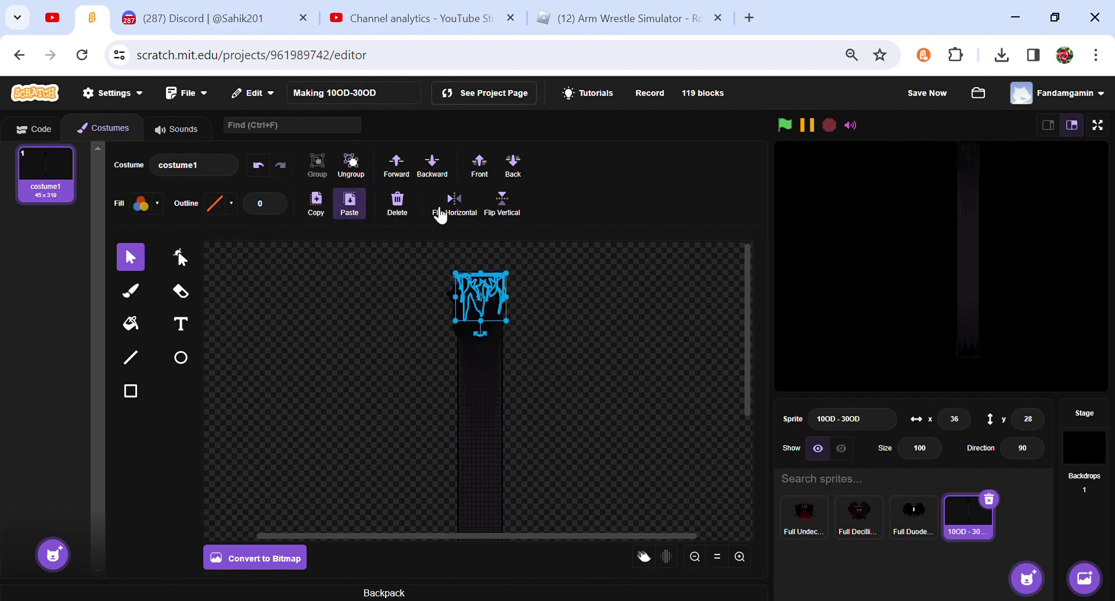
left_click(410, 193)
key("ctrl+z")
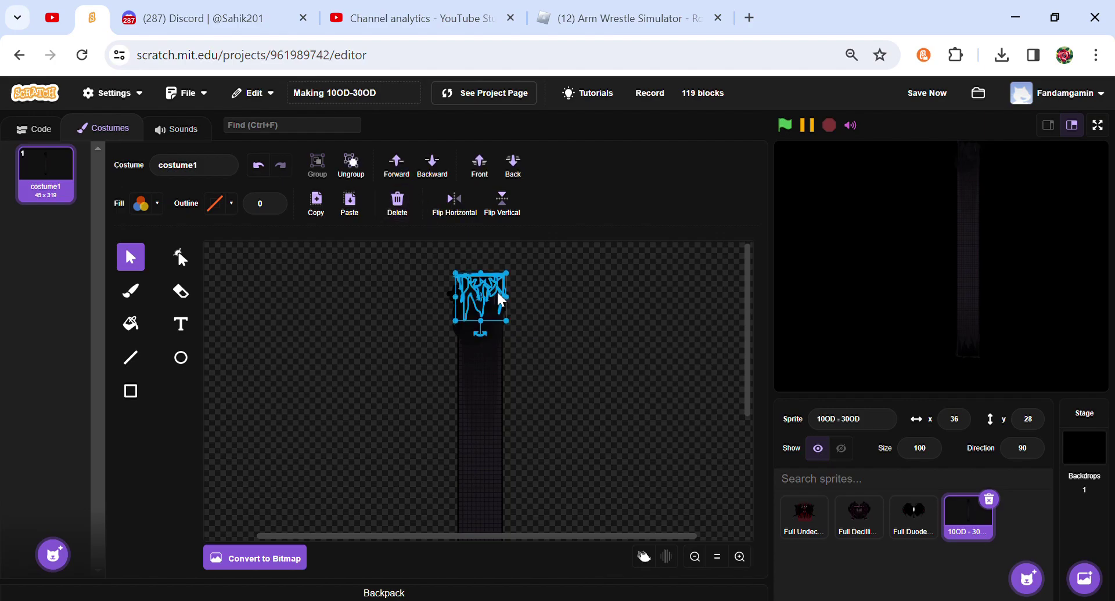
Step: Shift the upper spikes and gradient rectangle slightly down together and send them behind the splotches and diamonds
left_click(493, 346, "shift")
left_click_drag(500, 354, 498, 358)
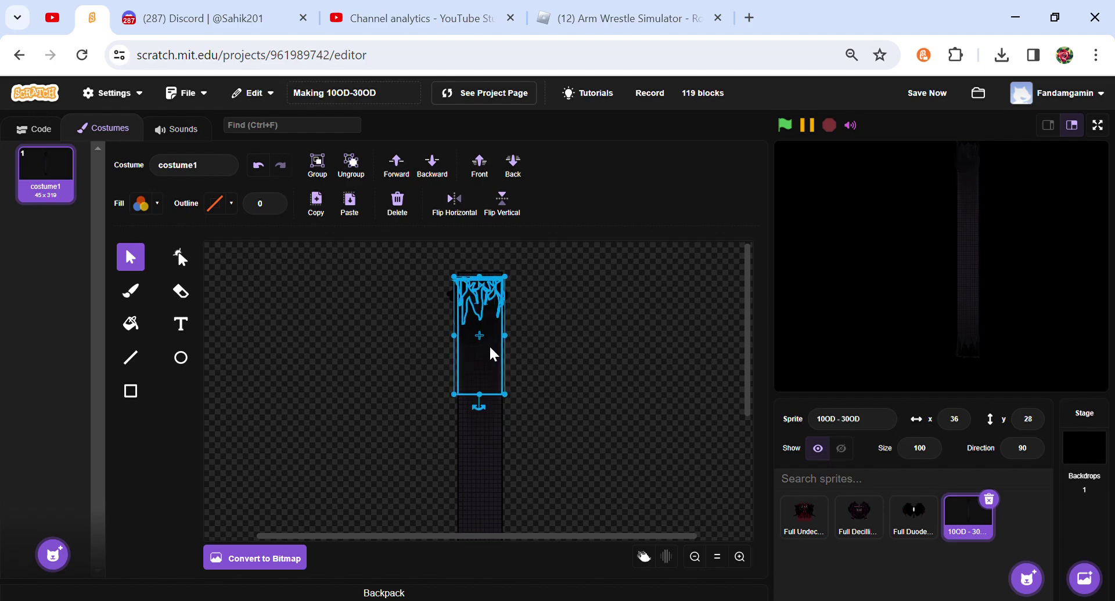
left_click(513, 166)
left_click(358, 338)
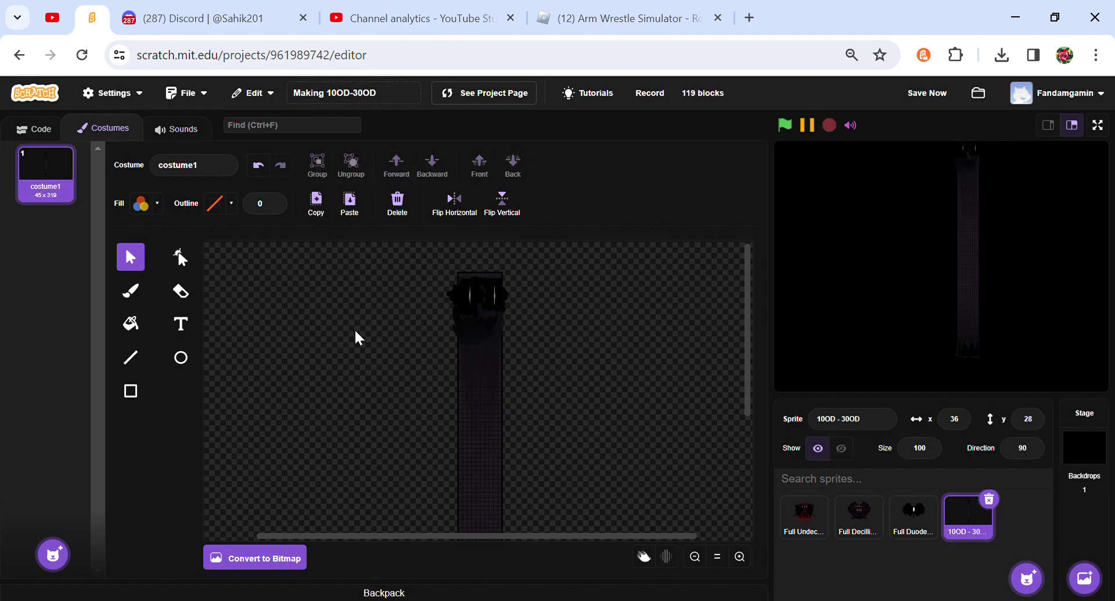
Step: Select the gridded bar and send it to the back, behind the upper spikes and gradient rectangle
left_click(489, 285)
left_click(489, 427, "shift")
left_click(489, 426, "shift")
left_click(481, 465, "shift")
left_click(480, 464, "shift")
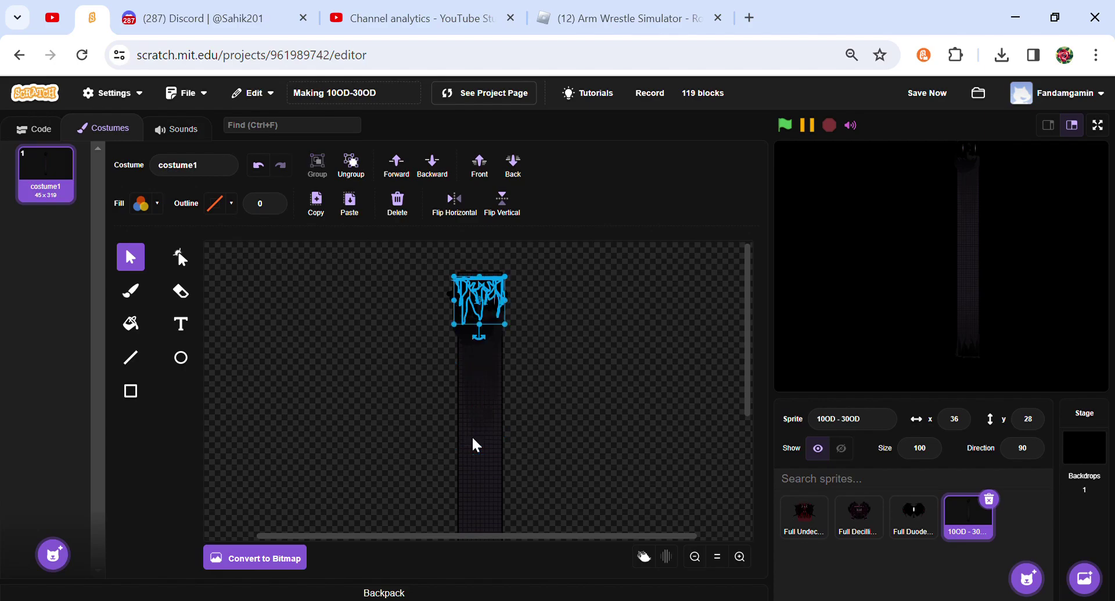
left_click(468, 441, "shift")
left_click(466, 441, "shift")
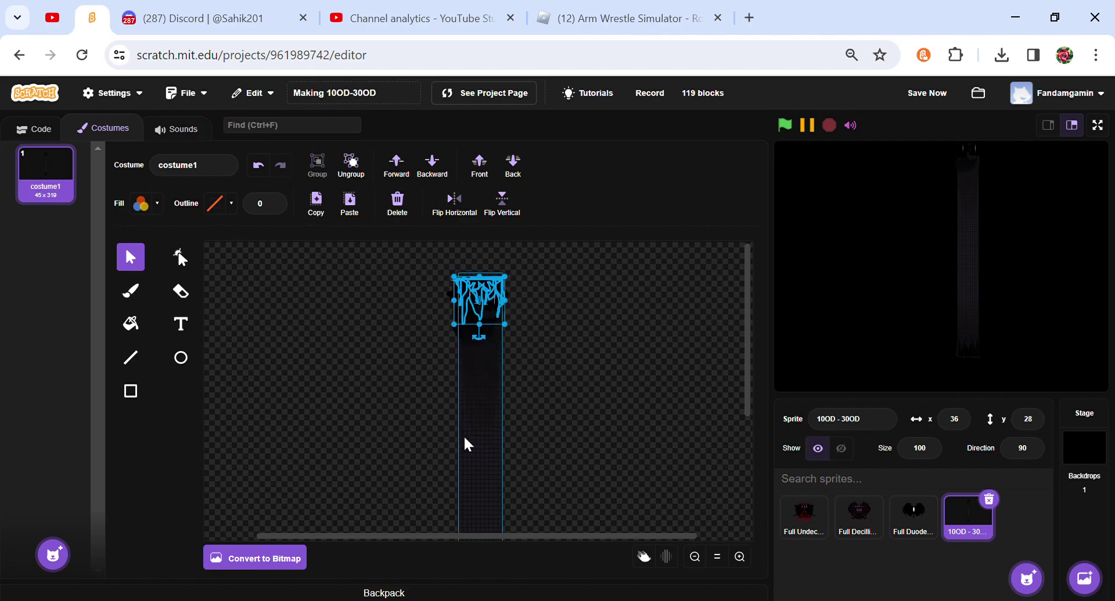
left_click(464, 419, "shift")
left_click(464, 419, "shift")
left_click(465, 391, "shift")
left_click(464, 387, "shift")
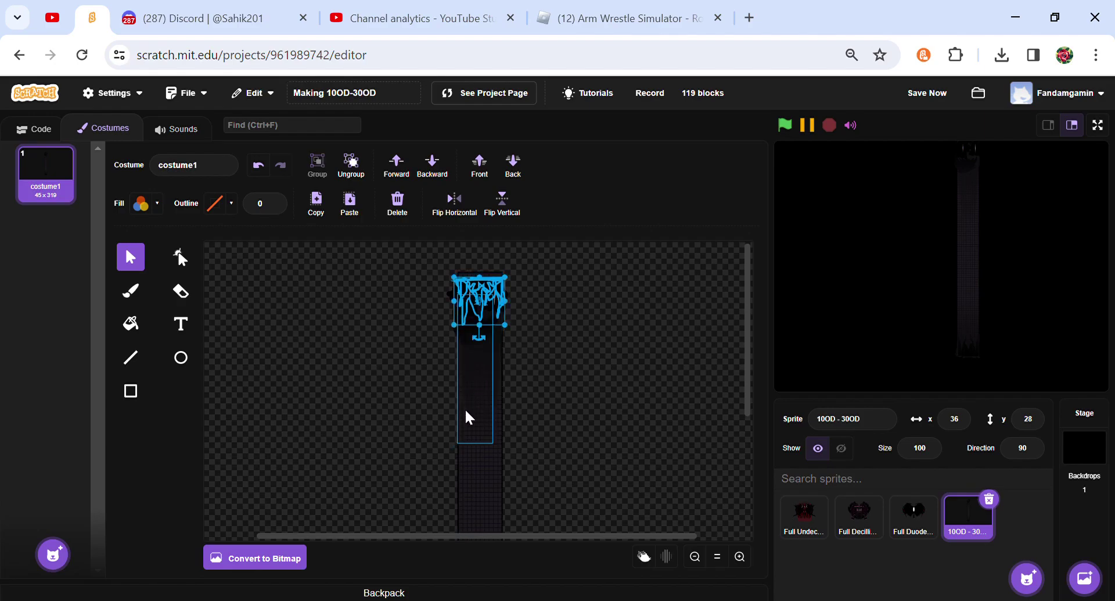
left_click(468, 500)
left_click(473, 173)
left_click(513, 168)
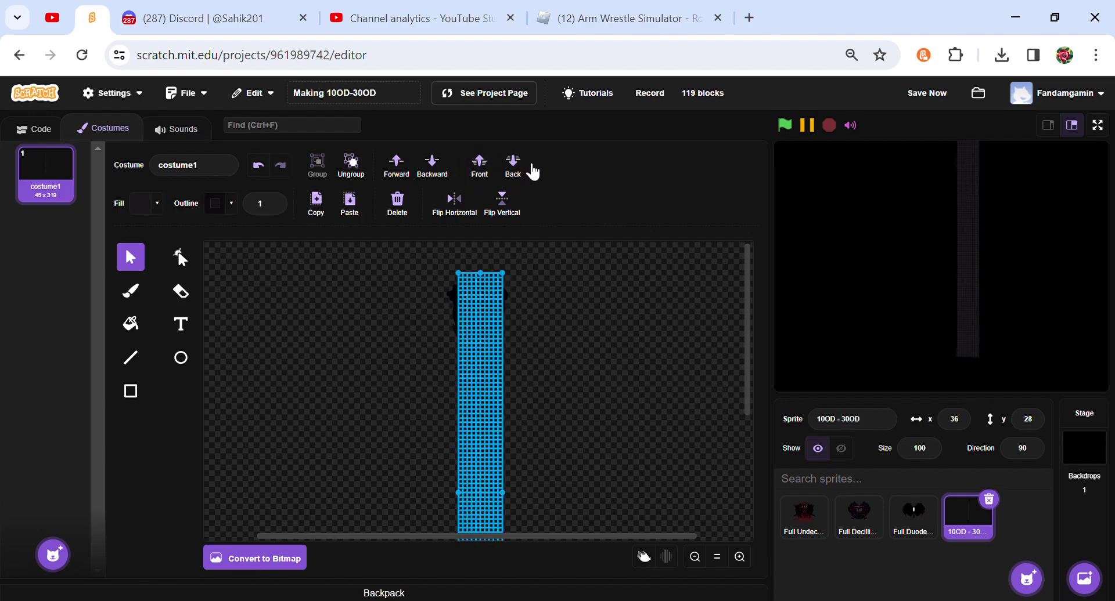
left_click(589, 361)
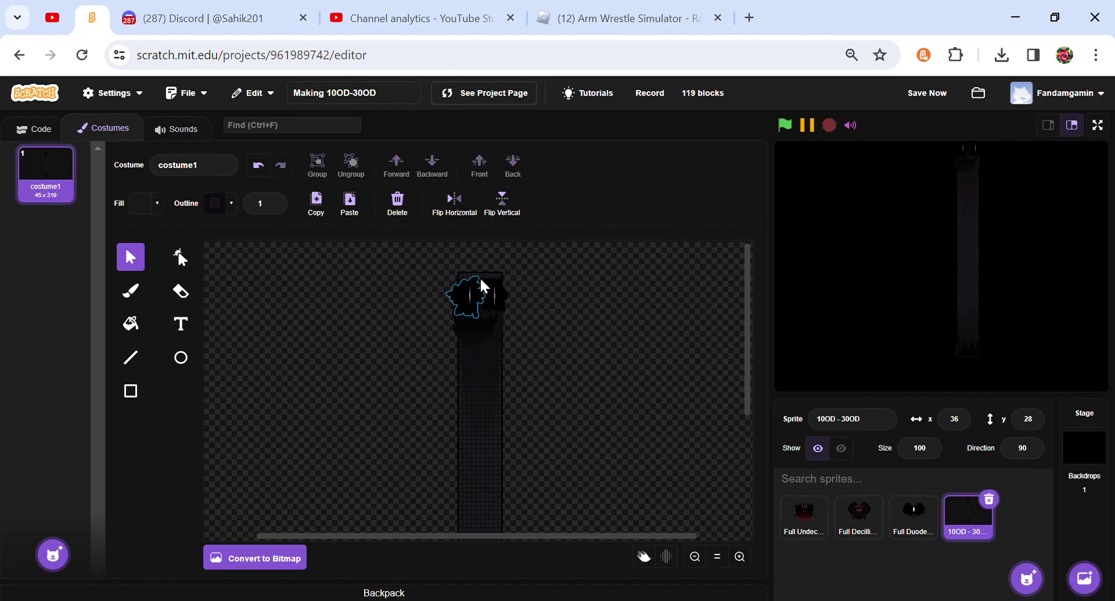
Step: Nudge the upper spikes and gradient rectangle up together to meet the bar's top edge
left_click(477, 278)
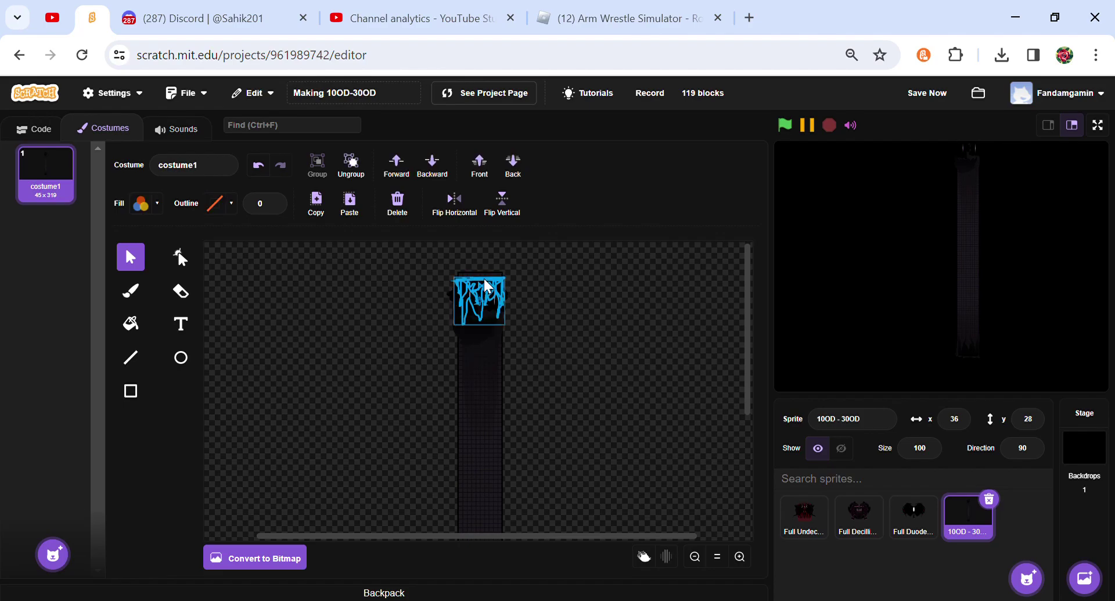
left_click(460, 346, "shift")
key("Up")
key("Up")
key("Up")
key("Up")
key("Up")
key("Up")
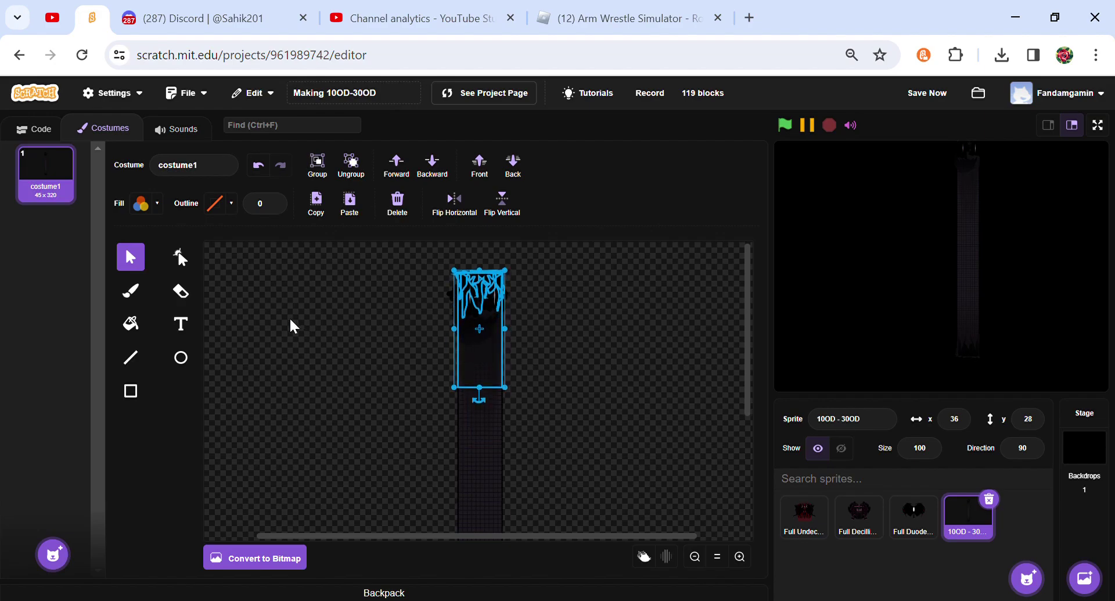
left_click(292, 326)
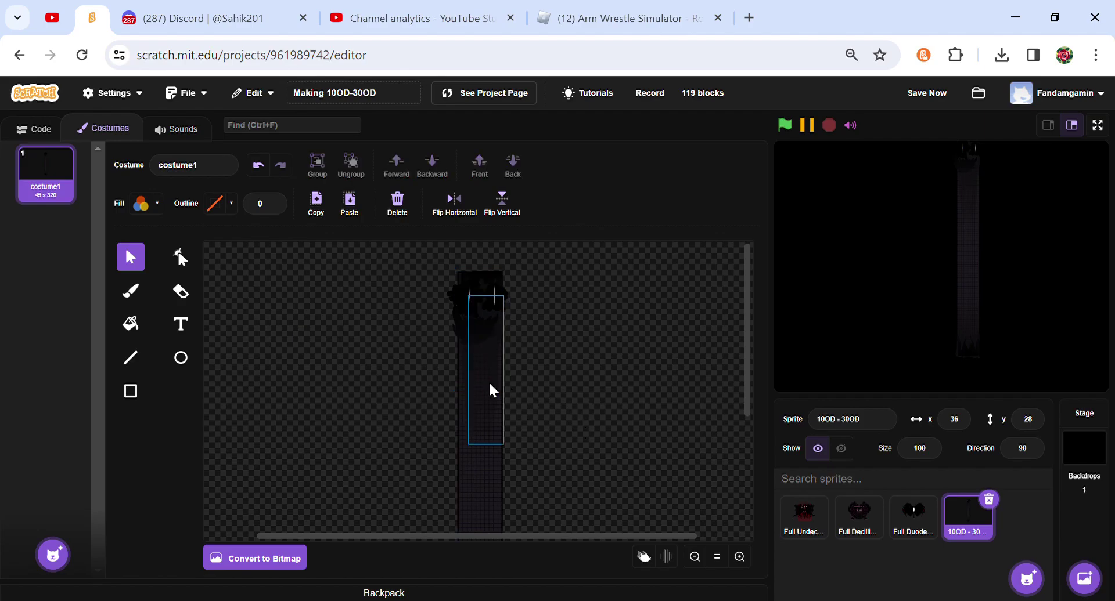
Step: Examine the layering of the outline, grid, spikes and splotches at the bar's upper end and check its lower end
left_click(503, 395)
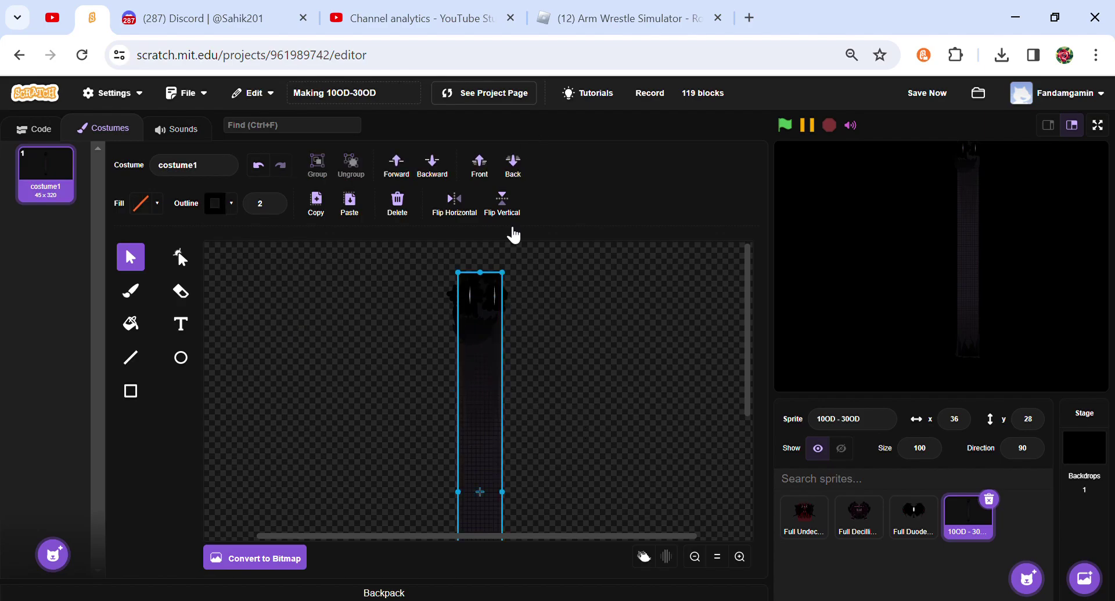
left_click(500, 285)
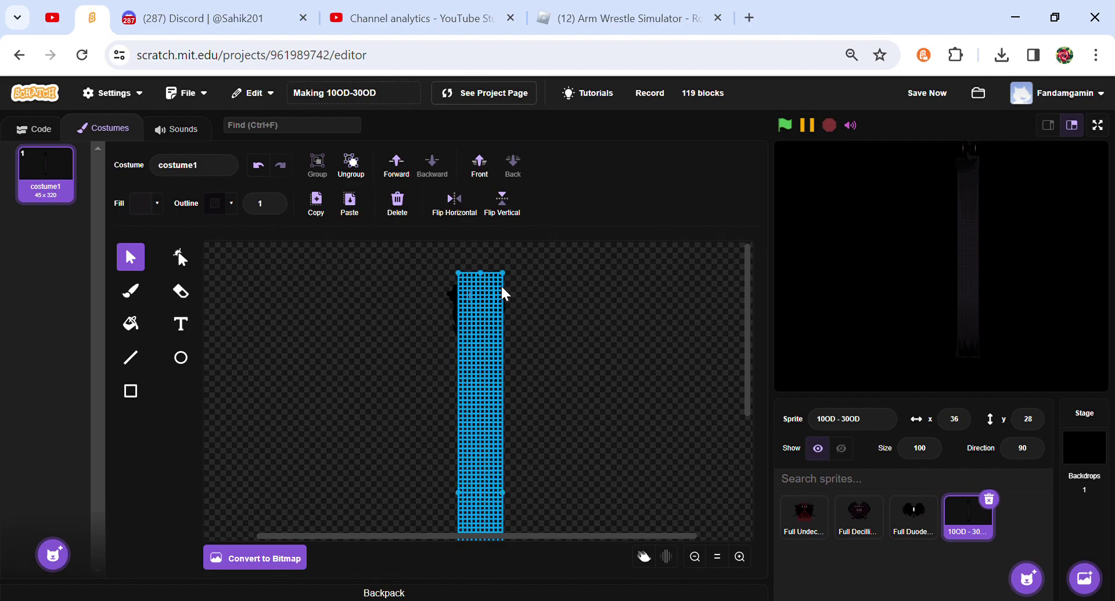
left_click(483, 318)
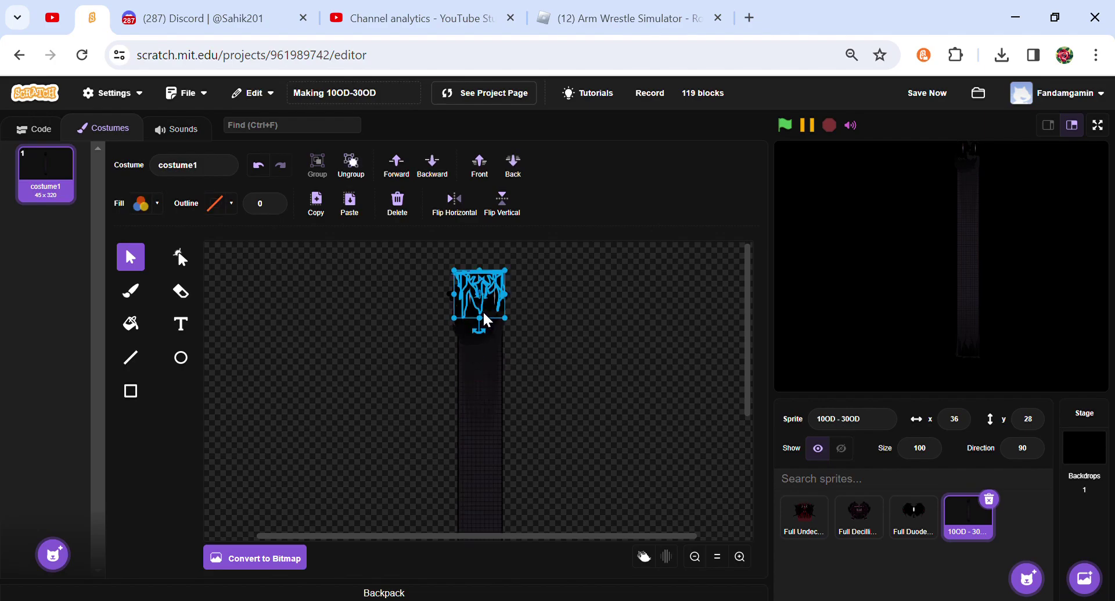
left_click(480, 311)
left_click(480, 311)
left_click(484, 311)
left_click(478, 312)
left_click(532, 320)
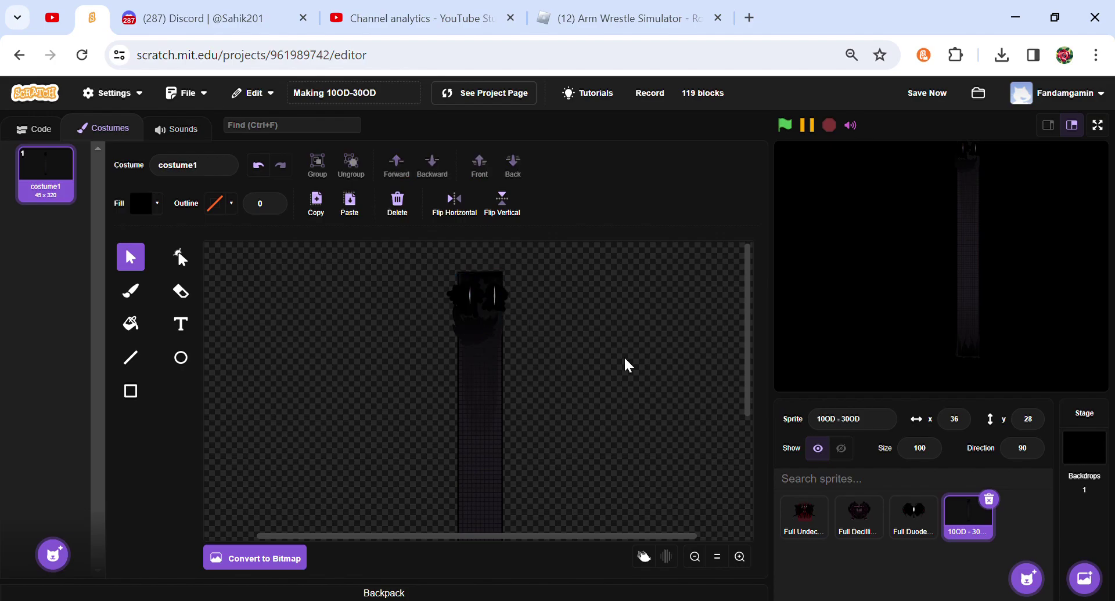
left_click_drag(754, 356, 755, 496)
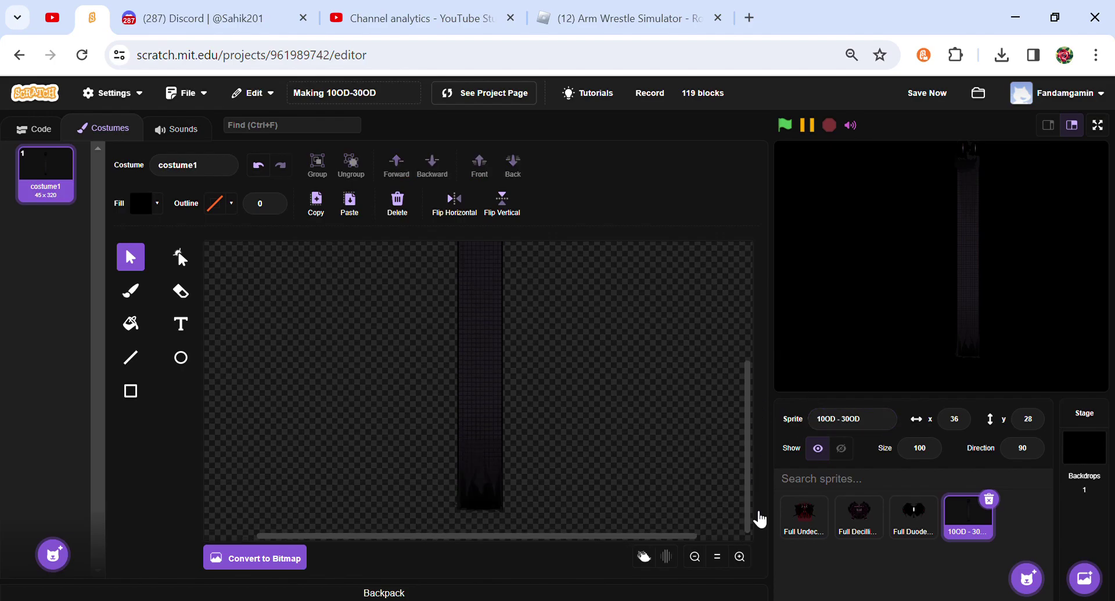
Step: Paint a diagonal black branching splotch on the middle of the bar with the Brush at size 5
left_click_drag(754, 536, 737, 404)
left_click(130, 291)
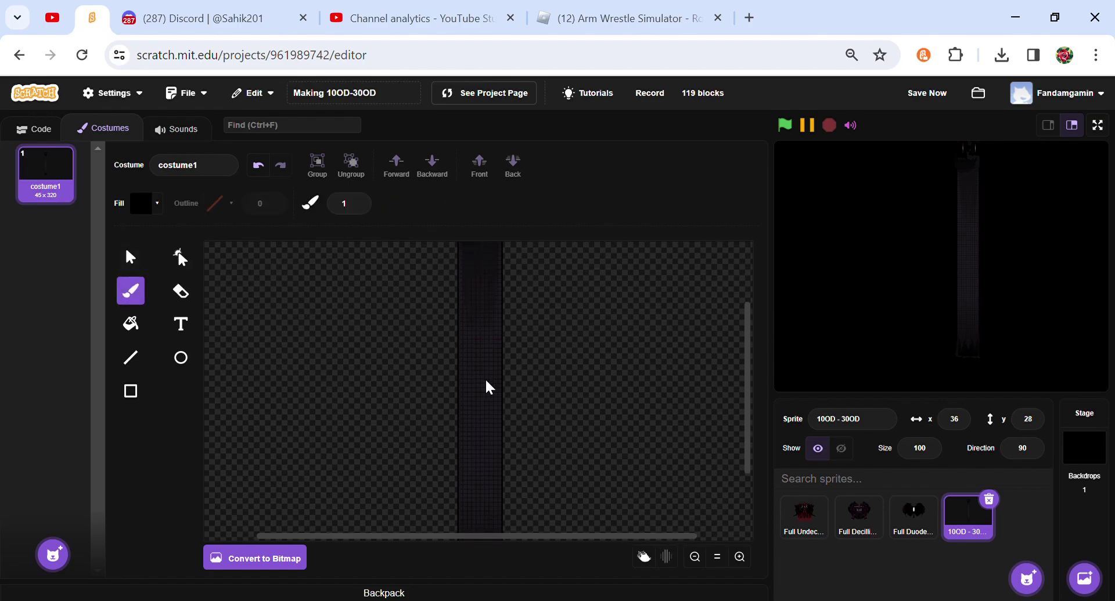
left_click(358, 201)
left_click(358, 201)
left_click(359, 201)
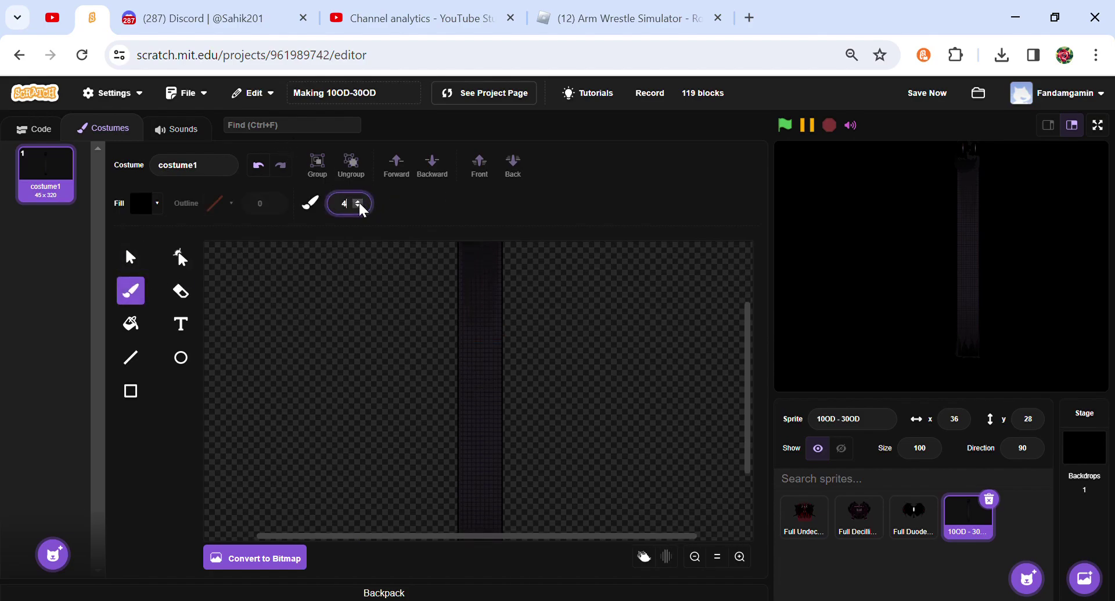
left_click(740, 557)
left_click(740, 557)
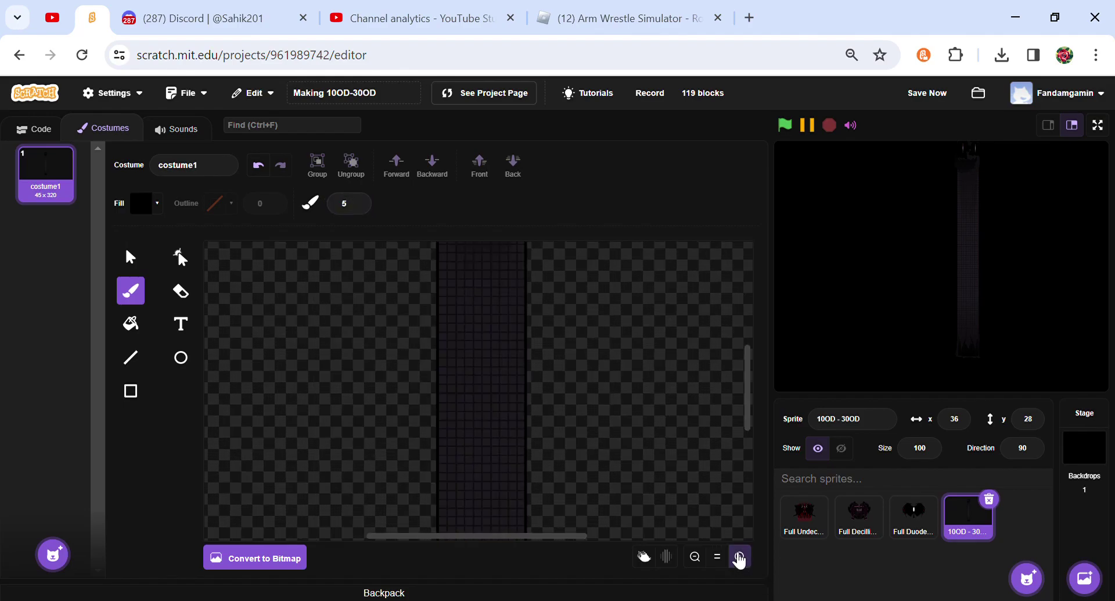
left_click(739, 558)
left_click(740, 558)
left_click(739, 557)
mouse_move(437, 427)
left_mouse_down()
mouse_move(463, 383)
mouse_move(478, 388)
mouse_move(505, 301)
mouse_move(526, 290)
mouse_move(508, 302)
mouse_move(489, 378)
left_mouse_up()
mouse_move(504, 313)
left_mouse_down()
mouse_move(513, 341)
mouse_move(494, 377)
mouse_move(490, 444)
left_mouse_up()
mouse_move(470, 396)
left_mouse_down()
mouse_move(500, 379)
mouse_move(514, 389)
left_mouse_up()
left_click_drag(525, 328, 548, 348)
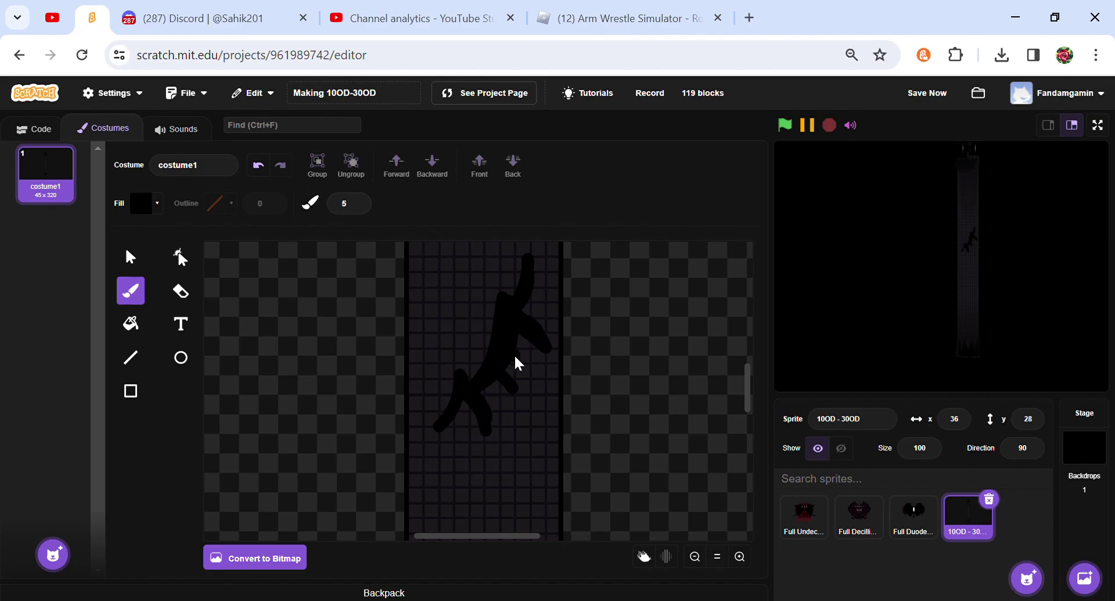
Step: Add more short black side branches and dots around the splotch on the middle of the bar
mouse_move(465, 316)
left_mouse_down()
mouse_move(483, 329)
mouse_move(471, 377)
left_mouse_up()
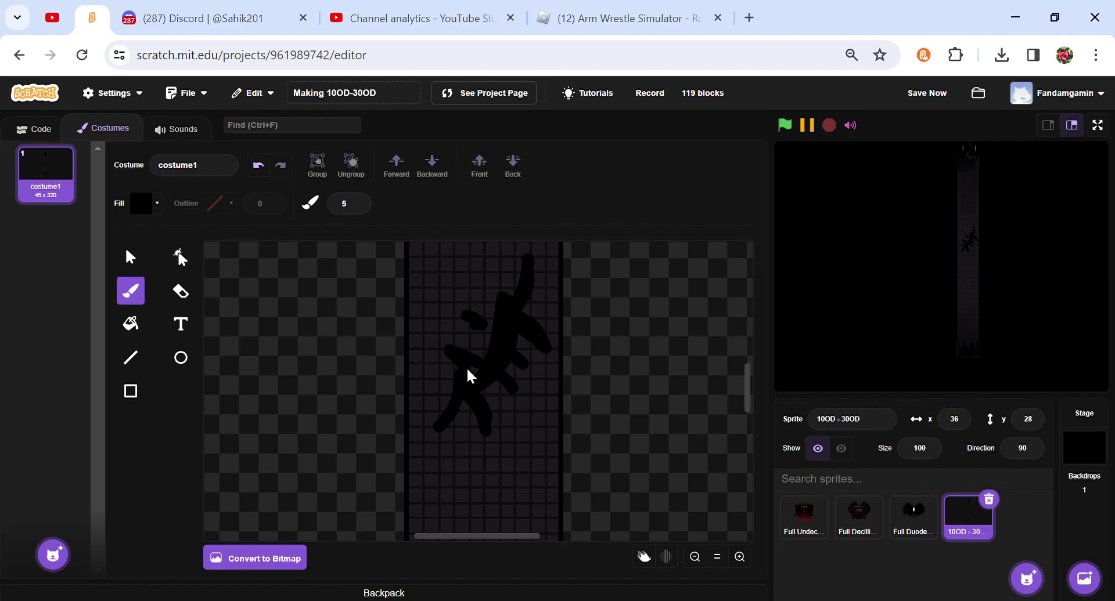
mouse_move(468, 277)
left_mouse_down()
mouse_move(507, 298)
mouse_move(520, 296)
mouse_move(519, 276)
left_mouse_up()
left_click(504, 409)
left_click_drag(441, 427, 460, 464)
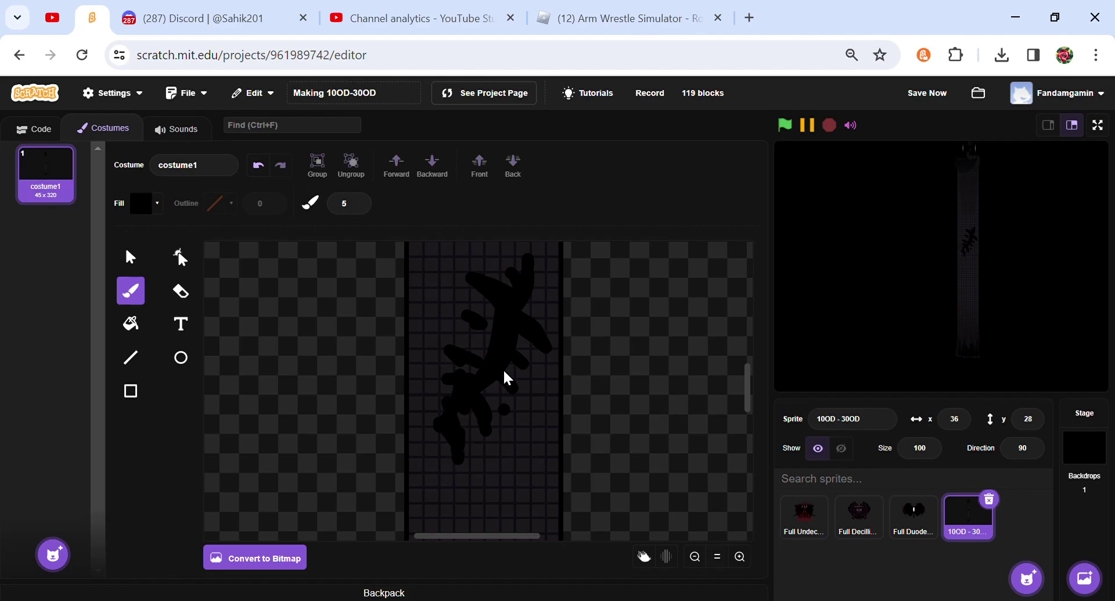
mouse_move(548, 360)
left_mouse_down()
mouse_move(530, 403)
mouse_move(497, 374)
left_mouse_up()
left_click(532, 403)
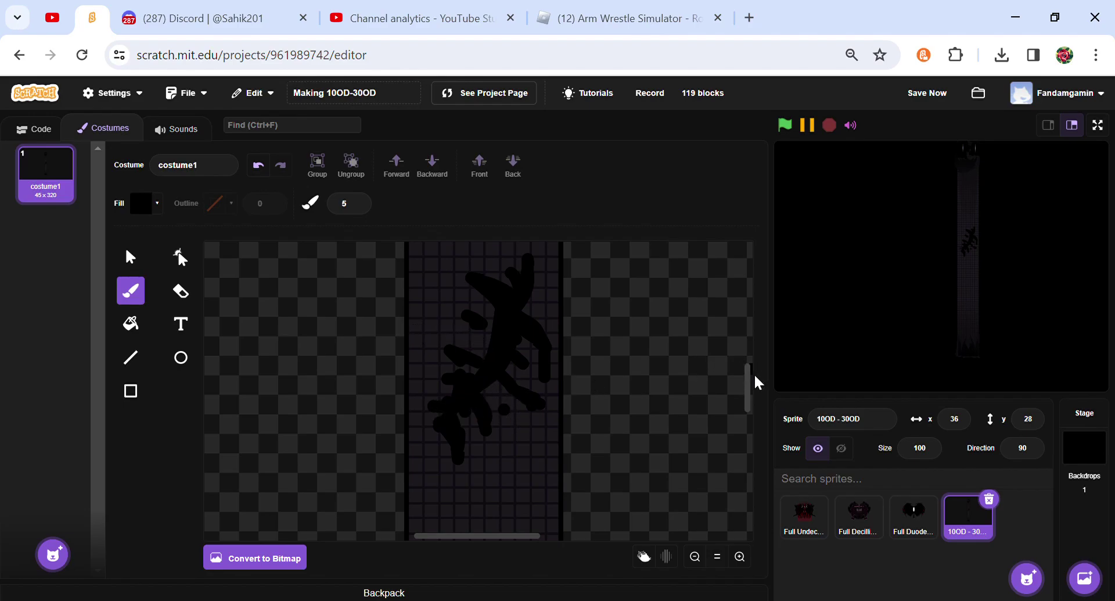
Step: Paint a short slanted black stroke across the bar above the middle splotch
scroll(757, 372, "up", 3)
scroll(757, 365, "up", 3)
left_click_drag(432, 374, 515, 401)
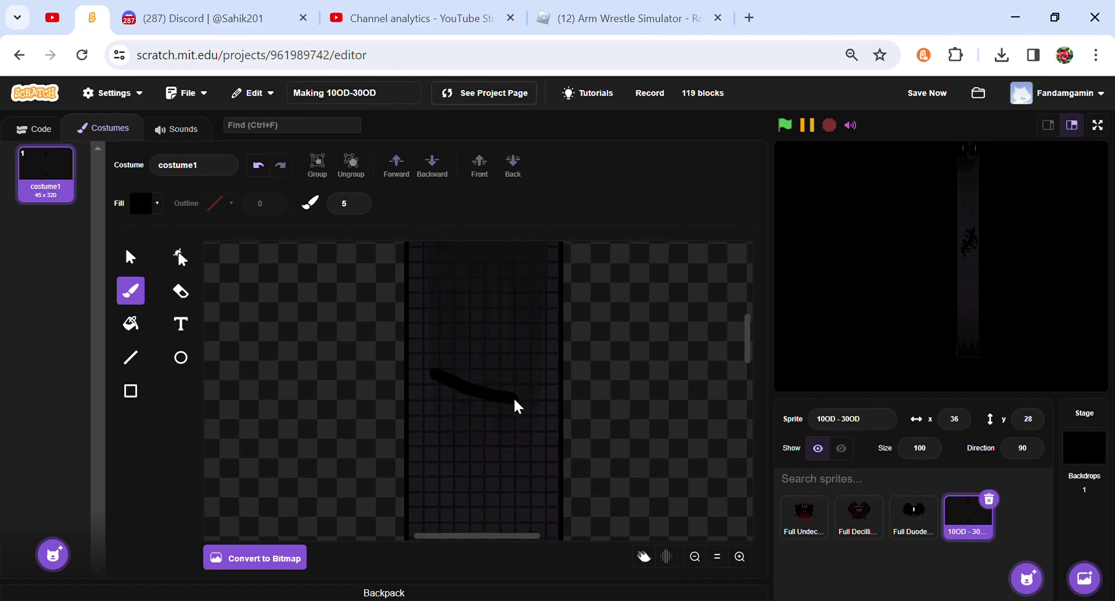
Step: Paint a smaller cluster of crossing black strokes on the bar below the middle splotch
left_click_drag(748, 337, 730, 424)
mouse_move(502, 371)
left_mouse_down()
mouse_move(464, 446)
mouse_move(526, 422)
mouse_move(542, 446)
left_mouse_up()
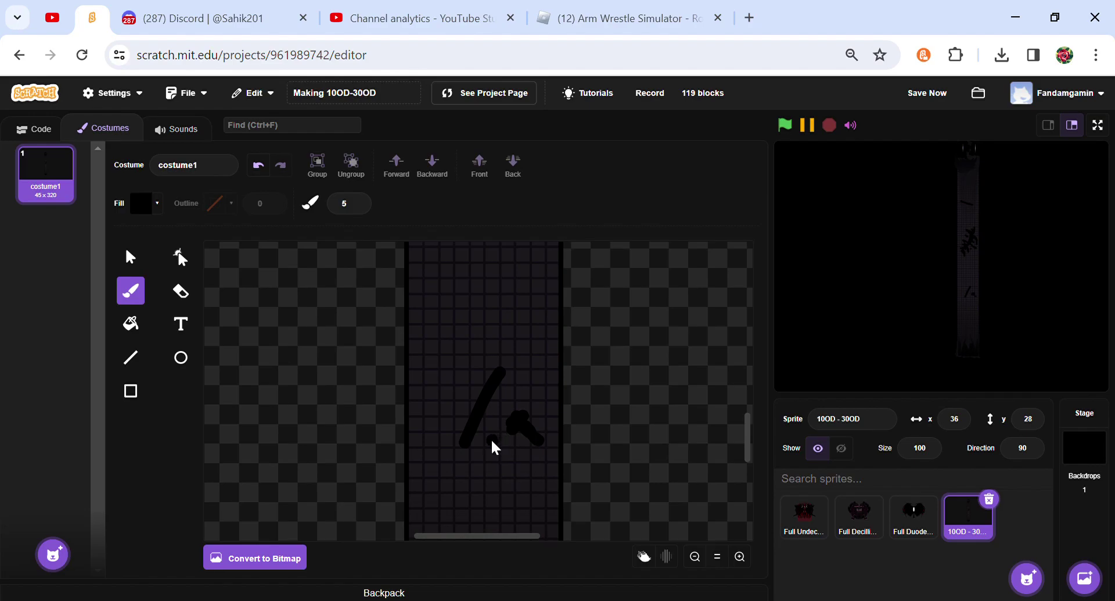
left_click_drag(458, 365, 483, 396)
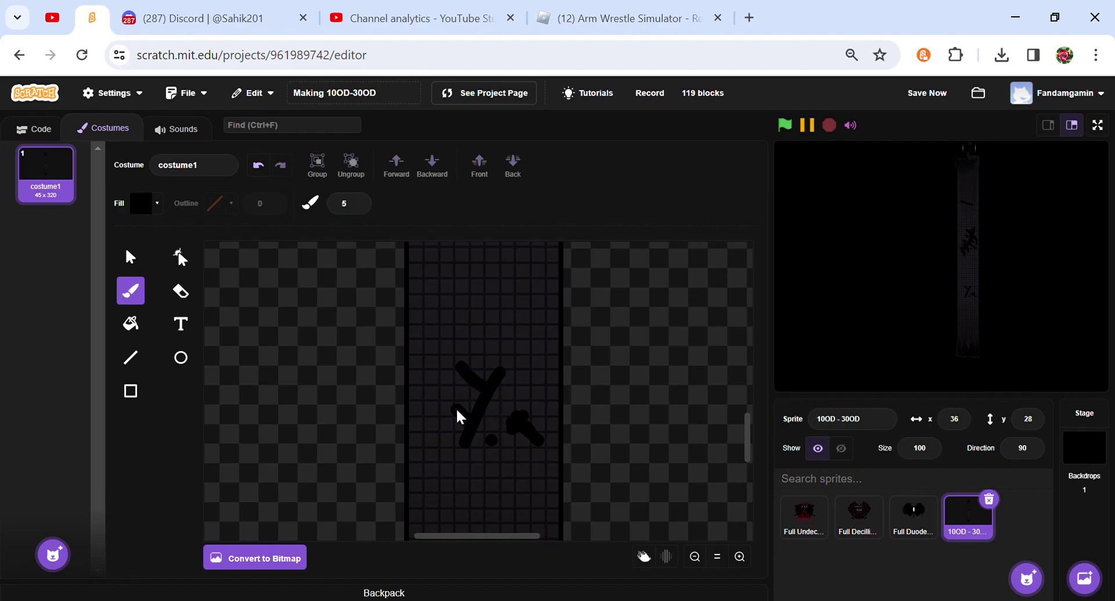
left_click_drag(751, 440, 754, 436)
scroll(446, 452, "up", 1)
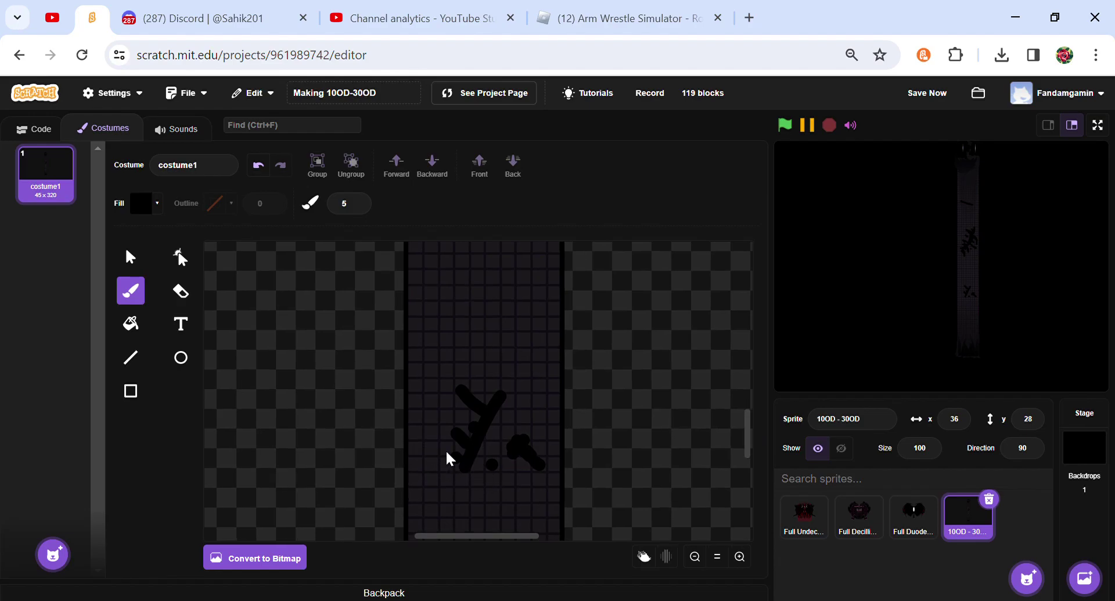
mouse_move(509, 492)
left_mouse_down()
mouse_move(479, 468)
mouse_move(502, 418)
mouse_move(521, 432)
left_mouse_up()
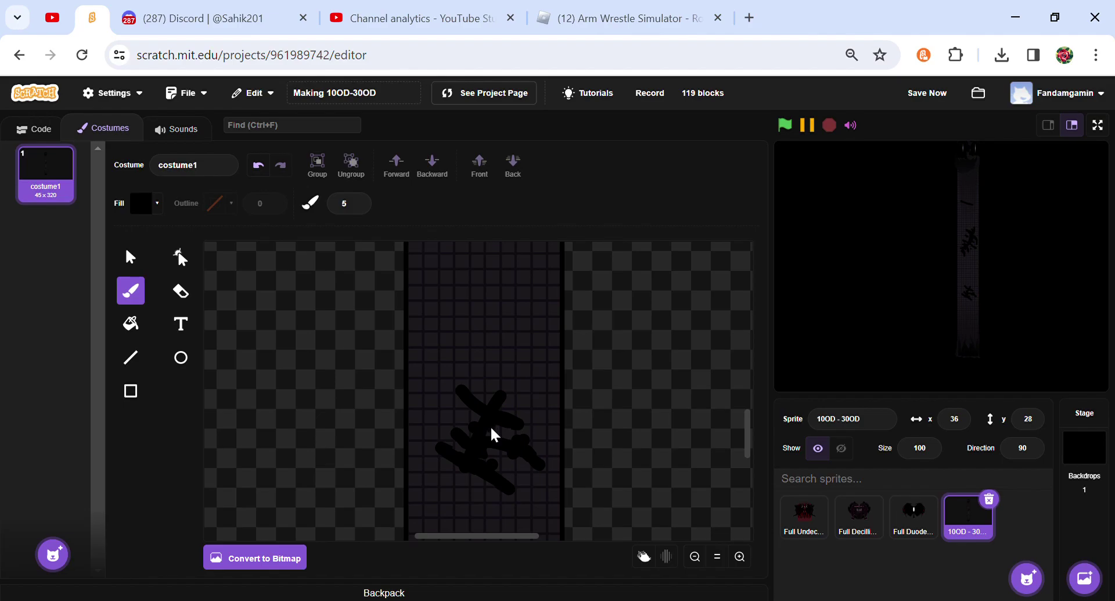
Step: Move the slanted stroke, the middle splotch and the lower splotch cluster higher up the bar, keeping them spaced apart
mouse_move(749, 444)
left_mouse_down()
mouse_move(755, 505)
mouse_move(747, 391)
left_mouse_up()
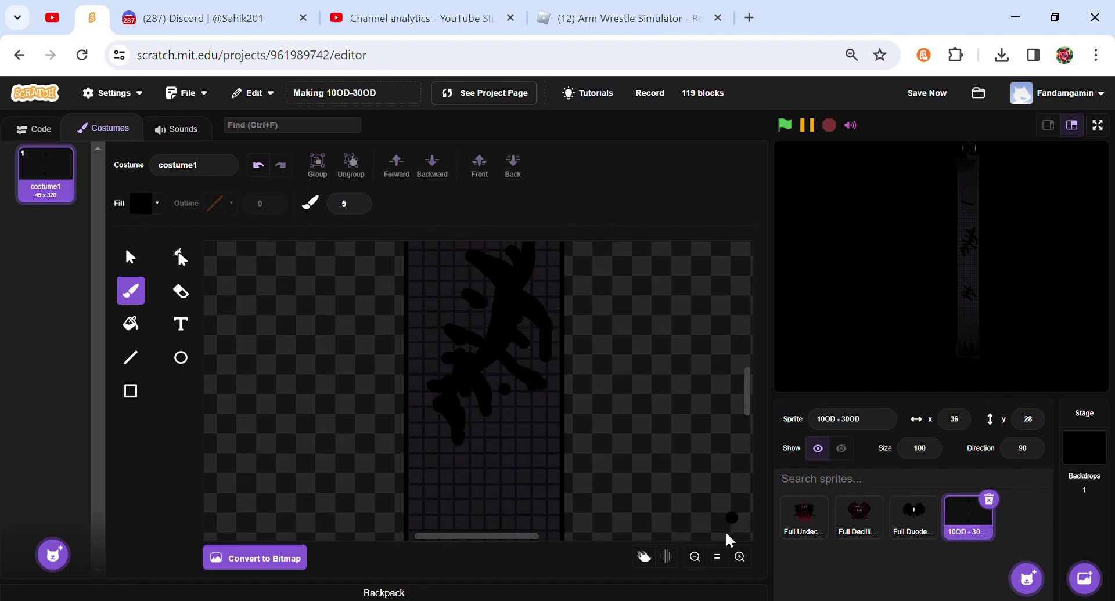
left_click(717, 557)
left_click(130, 257)
left_click_drag(481, 349, 493, 343)
left_click_drag(486, 388, 497, 358)
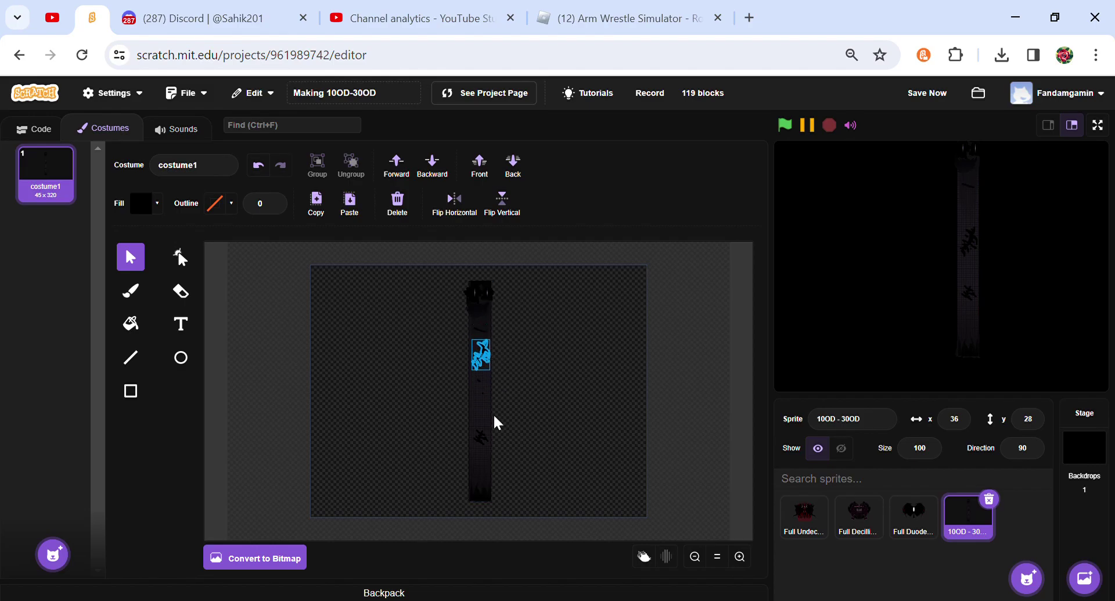
left_click_drag(481, 438, 490, 392)
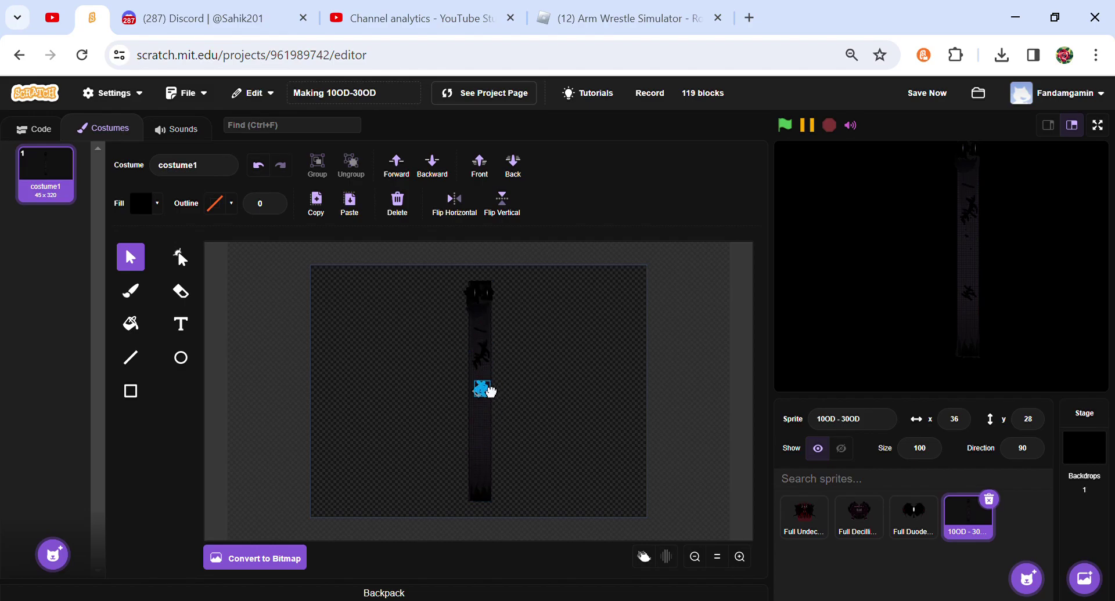
Step: Bring the two black fluffy fur shapes with their diamonds and the long hanging strands to the front of the bar
left_click(482, 316)
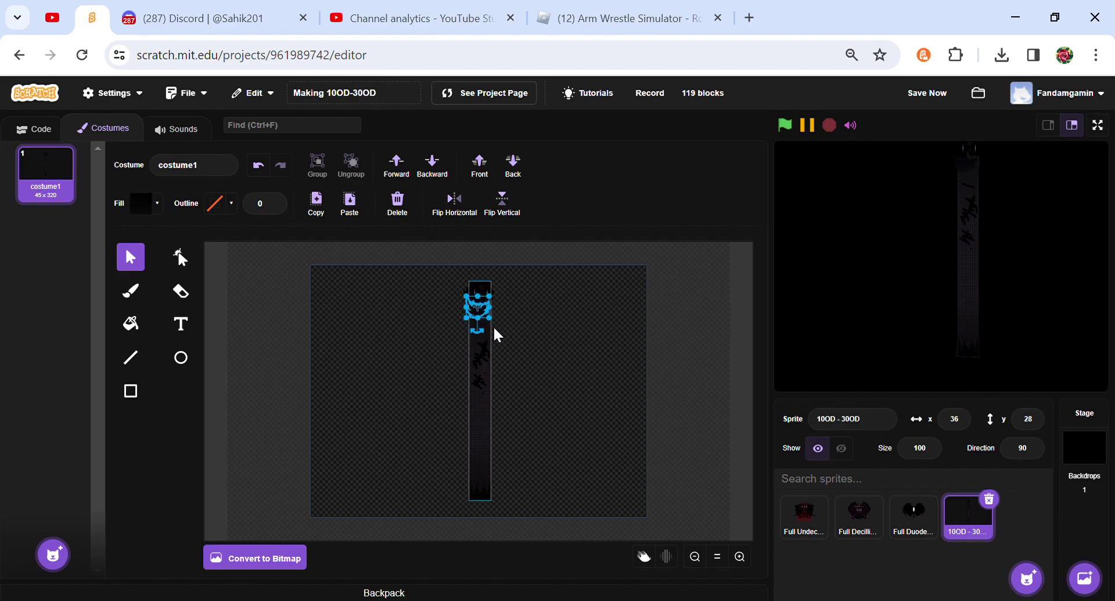
left_click(477, 327)
left_click(476, 327, "shift")
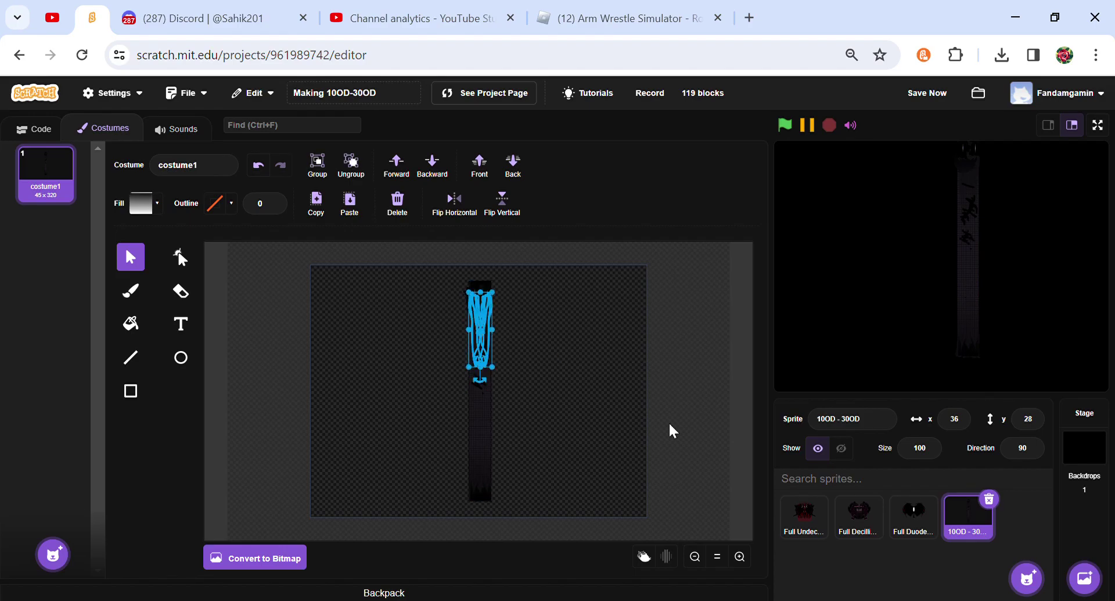
left_click(739, 557)
left_click(739, 557)
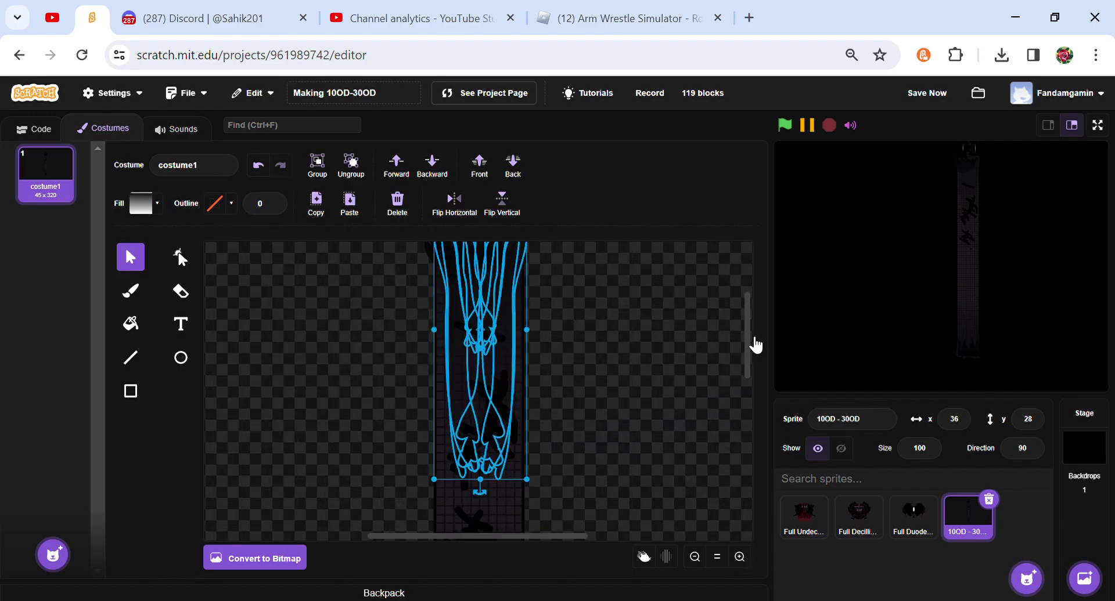
left_click_drag(754, 345, 754, 298)
left_click(475, 371, "shift")
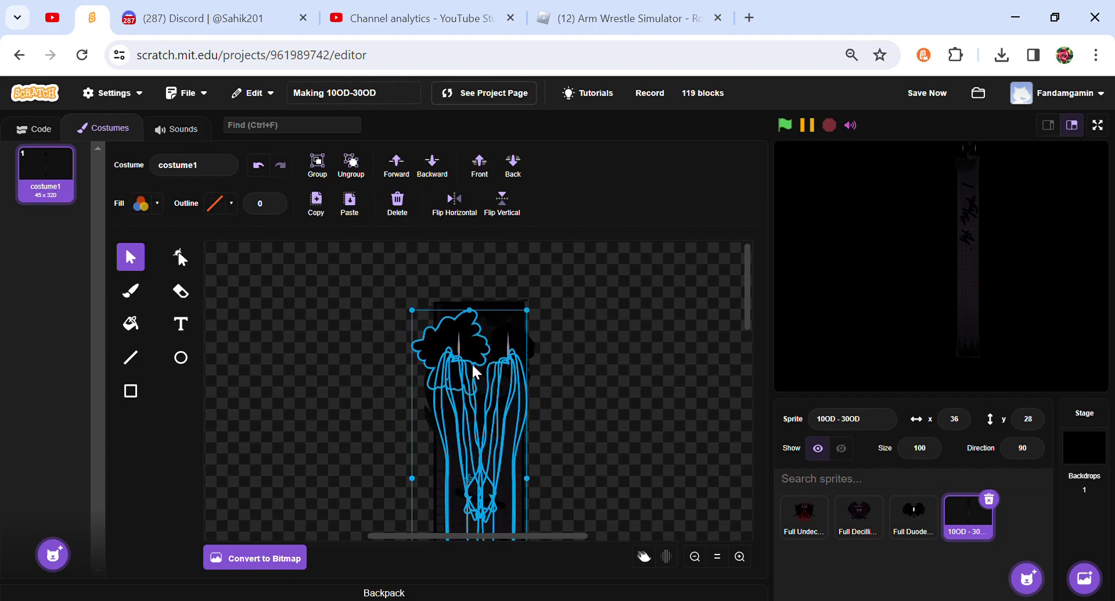
left_click(506, 352, "shift")
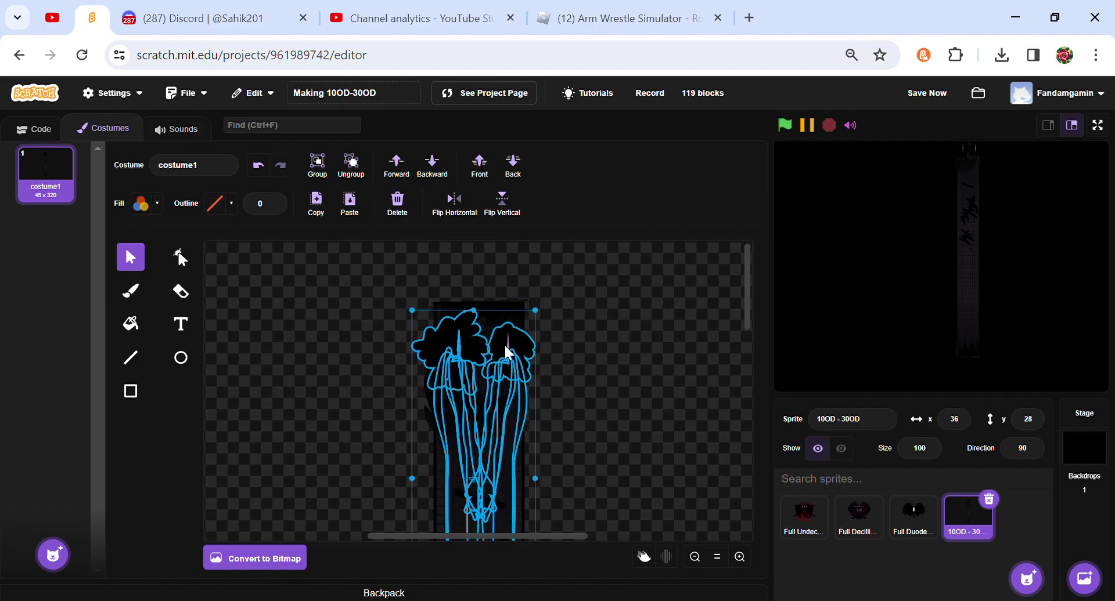
left_click(494, 174)
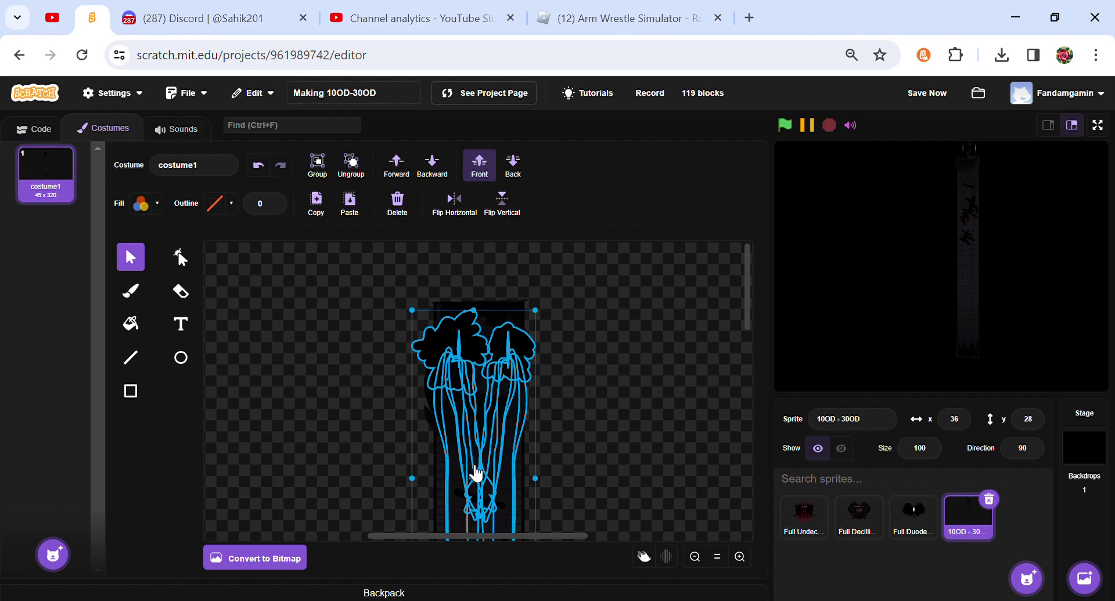
left_click(434, 430)
left_click(685, 321)
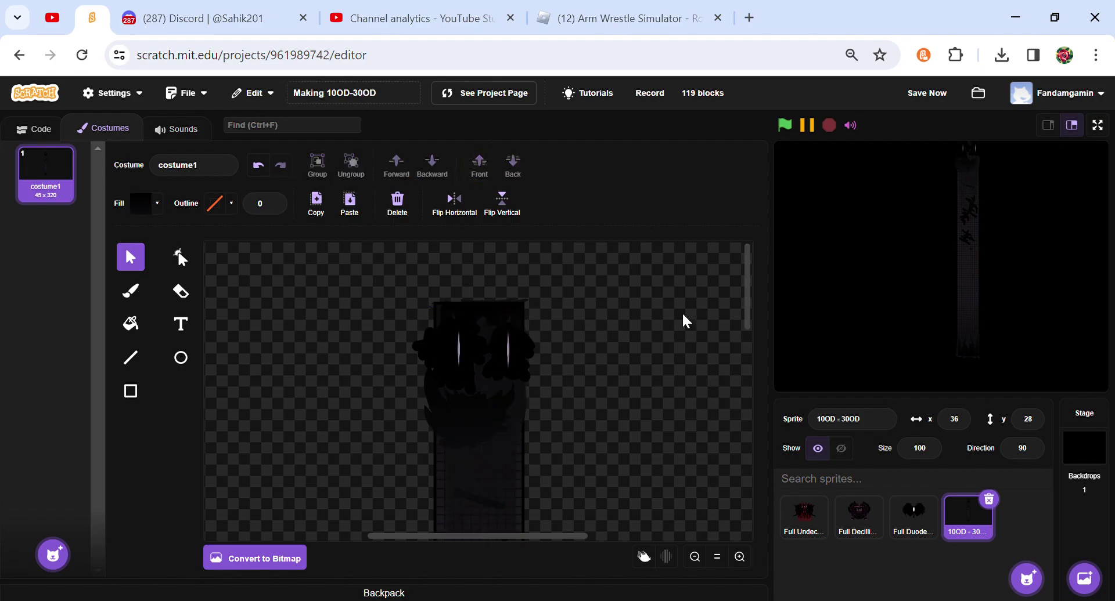
mouse_move(750, 300)
left_mouse_down()
mouse_move(753, 286)
mouse_move(756, 341)
mouse_move(741, 249)
left_mouse_up()
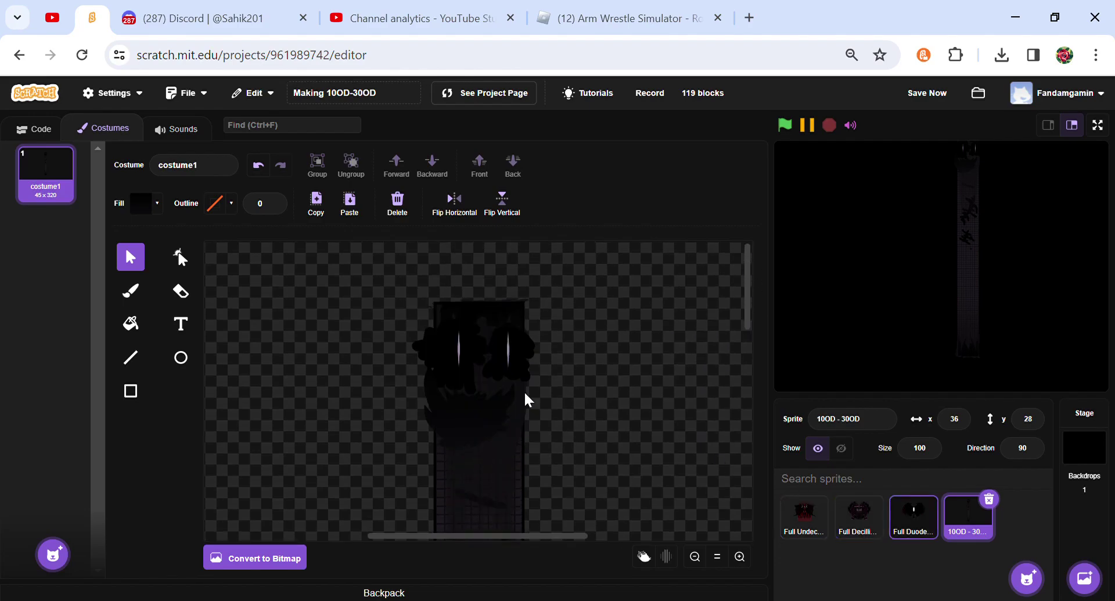
Step: Set the text fill to the dark purple sampled from the bar's grid, with its brightness lowered
left_click(183, 325)
left_click(154, 204)
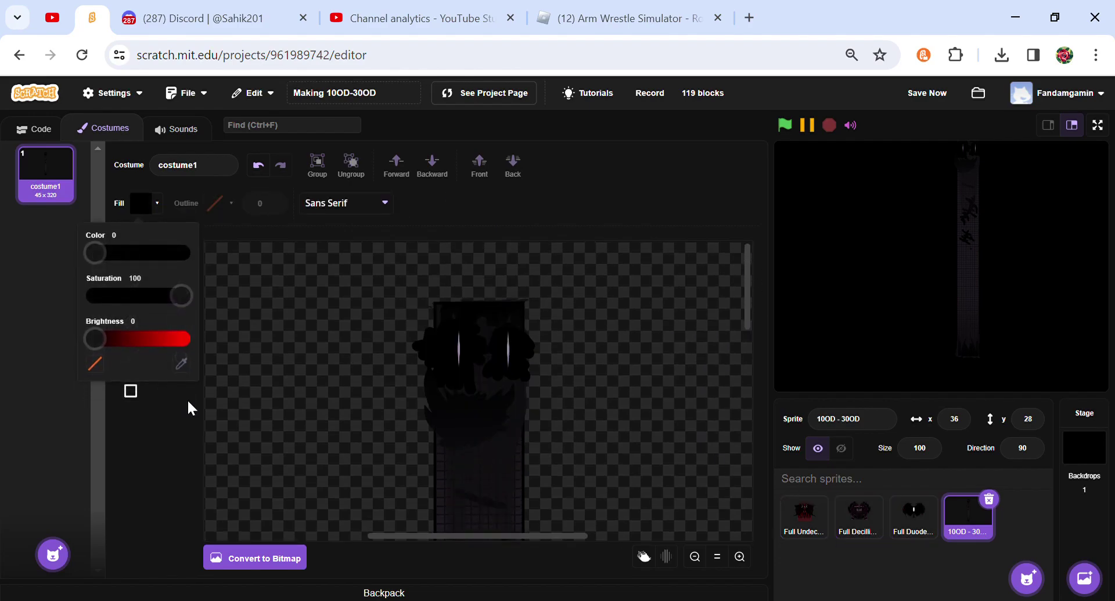
left_click(182, 364)
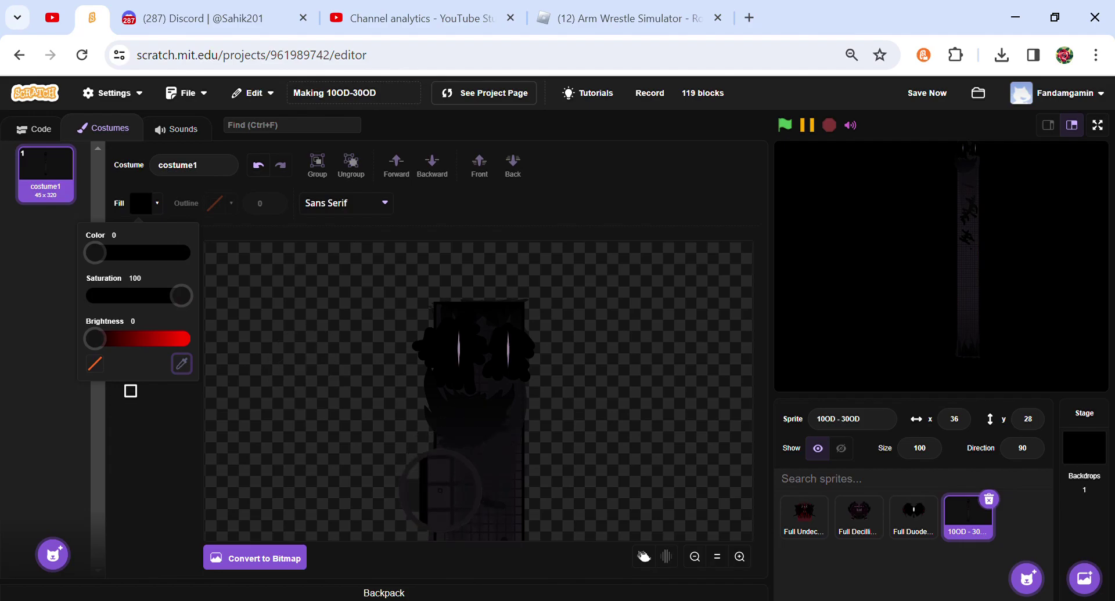
left_click(443, 497)
left_click(134, 336)
left_click_drag(135, 336, 110, 335)
left_click(126, 247)
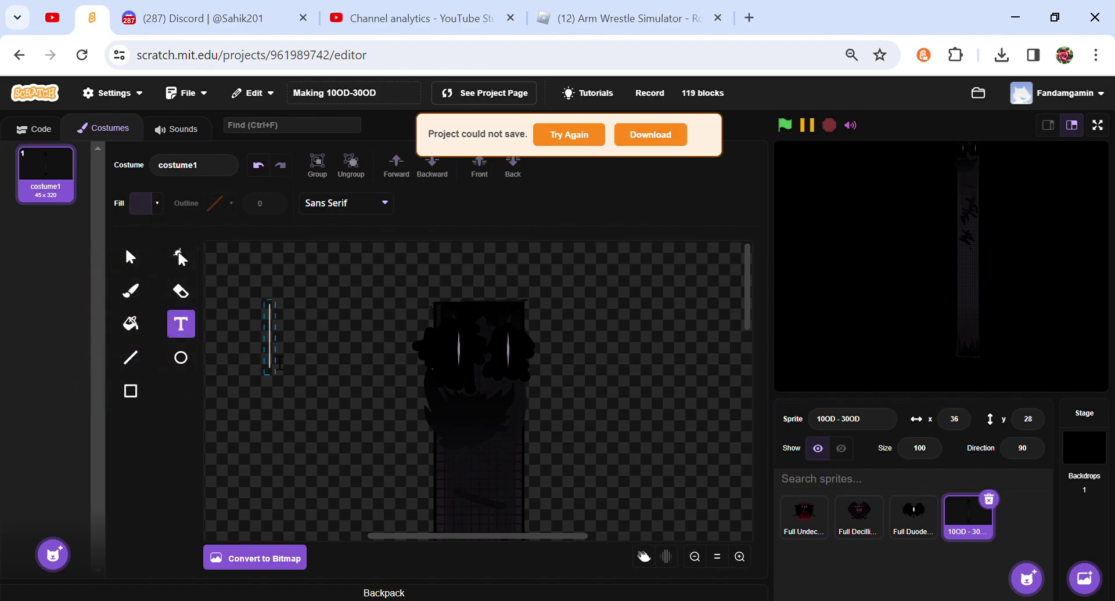
Step: Add the text "10" in the Serif font beside the upper part of the bar
left_click(377, 205)
left_click(356, 265)
left_click(303, 354)
type("10")
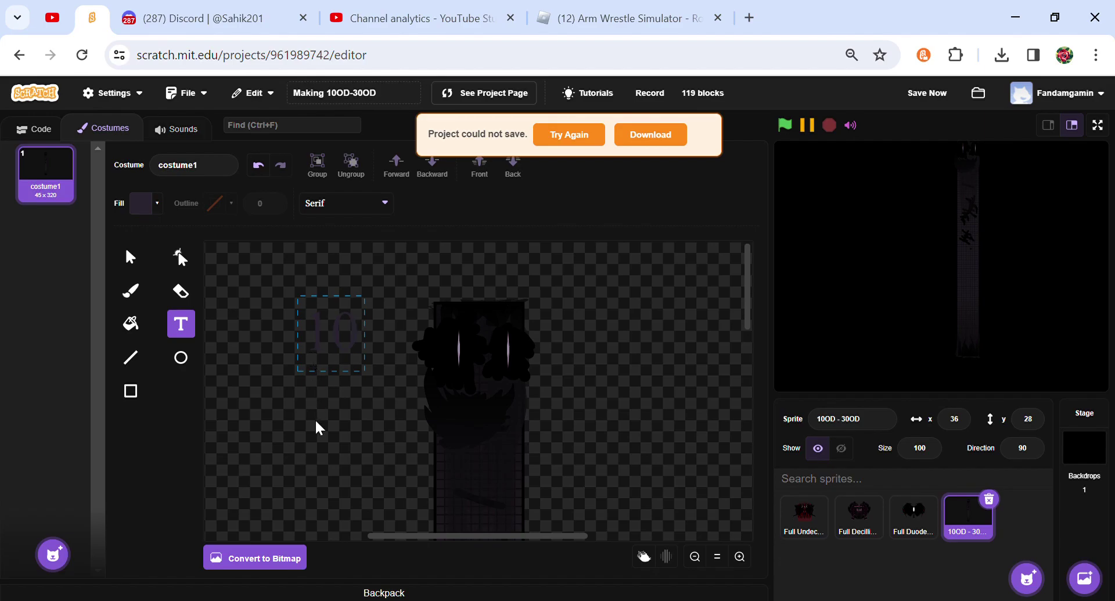
Step: Add a second text reading "e+57" below the "10"
left_click(290, 435)
type("20")
type("1")
key("BackSpace")
type("57")
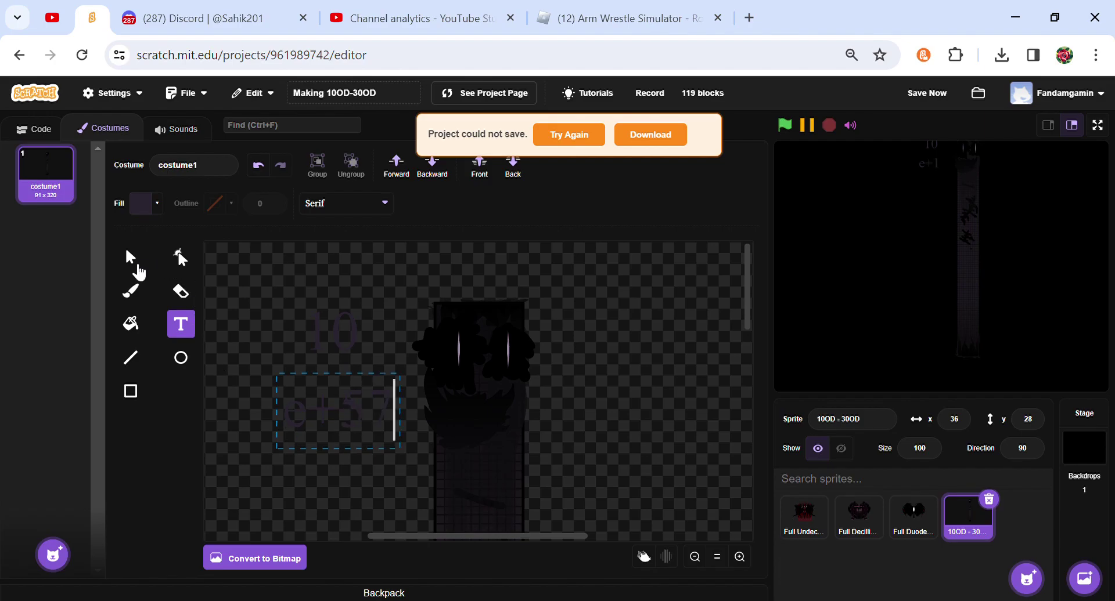
Step: Shrink the "e+57" text and line it up directly after the "10" to form one number
left_click(144, 267)
scroll(577, 148, "up", 1)
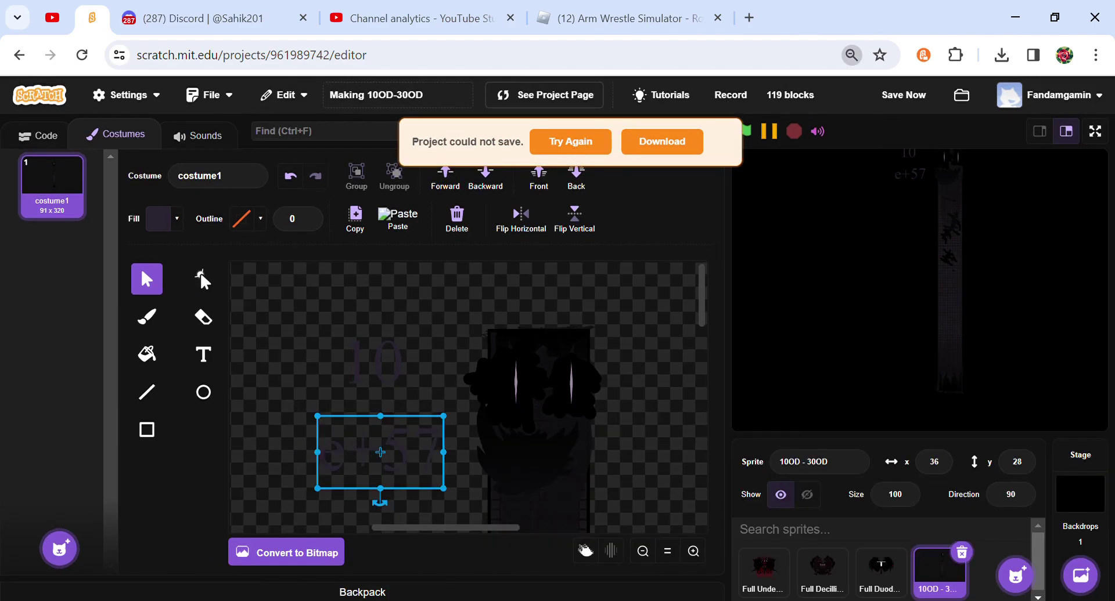
left_click_drag(448, 496, 371, 361)
left_click(424, 341)
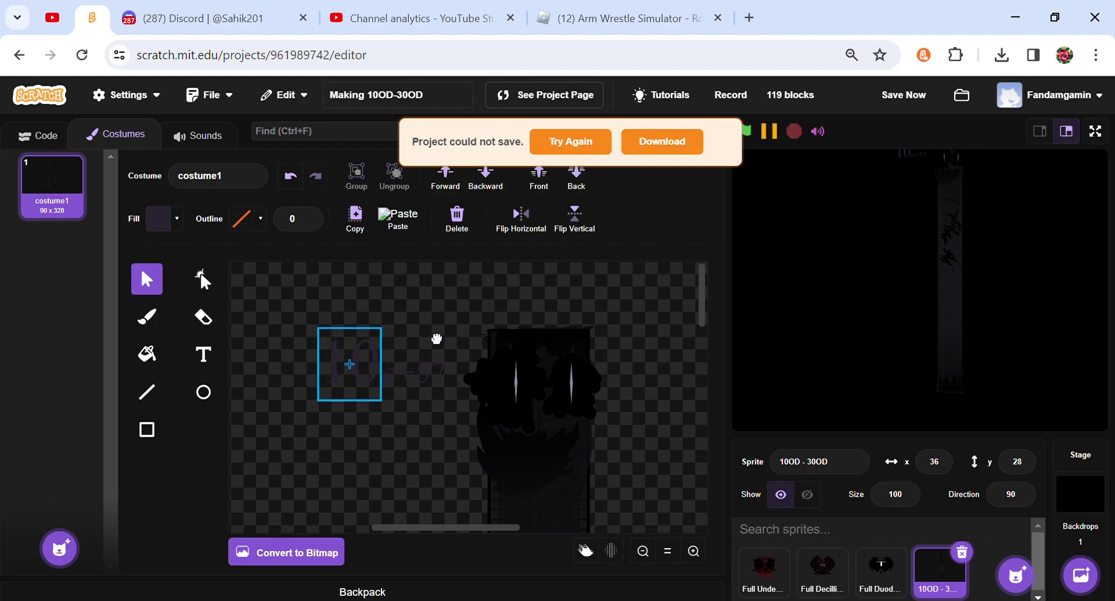
left_click(435, 336)
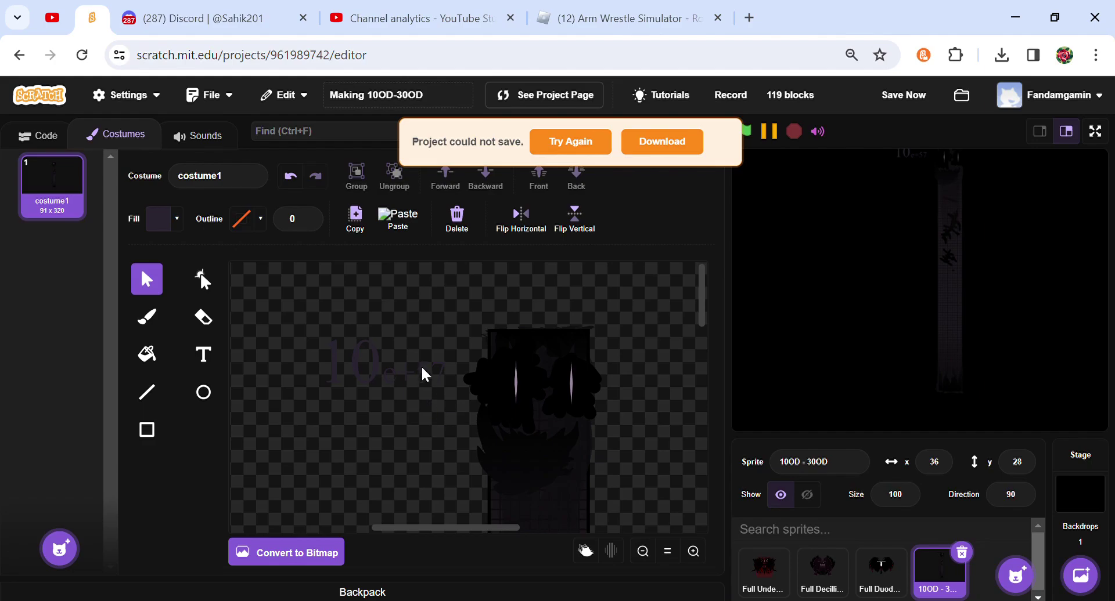
Step: Group the "10" and "e+57" texts and shrink the group to fit centred just above the bar's upper edge
left_click_drag(329, 336, 372, 351)
left_click_drag(433, 400, 600, 334)
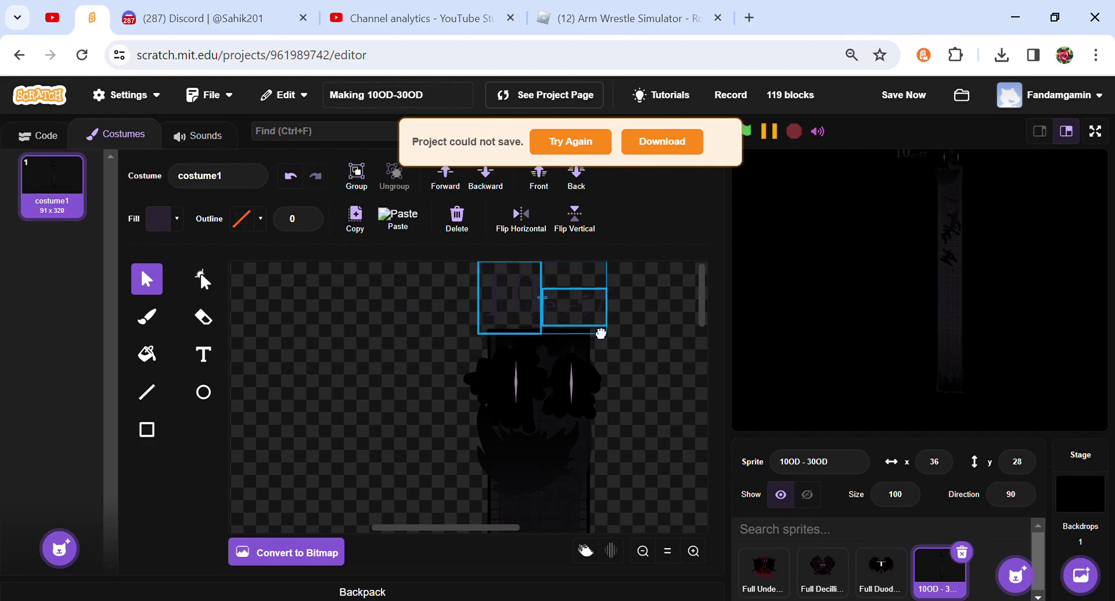
left_click(358, 181)
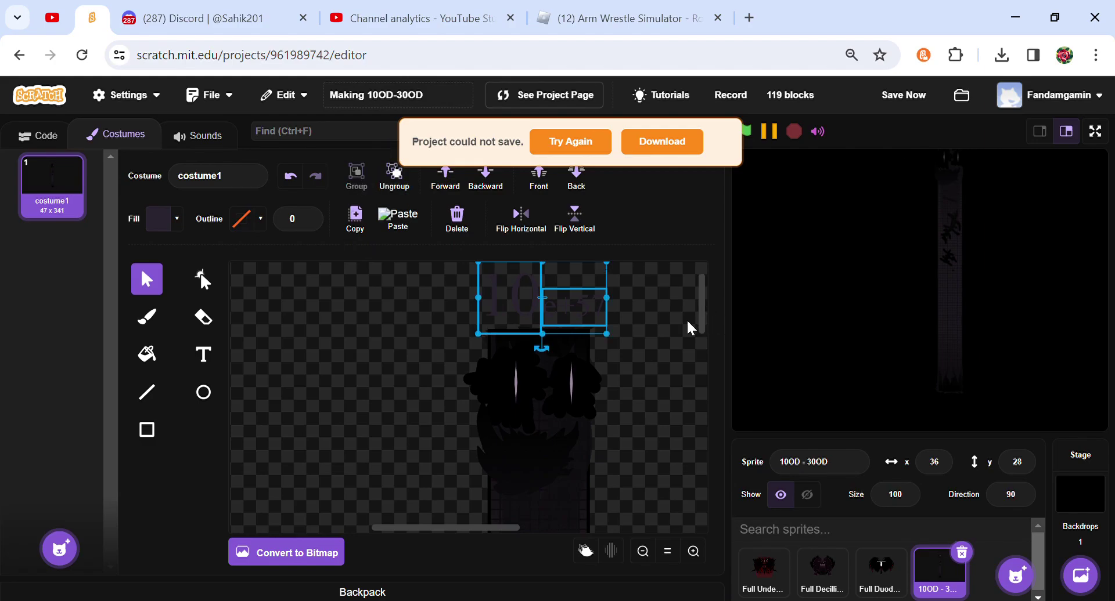
left_click_drag(606, 335, 513, 331)
left_click(357, 378)
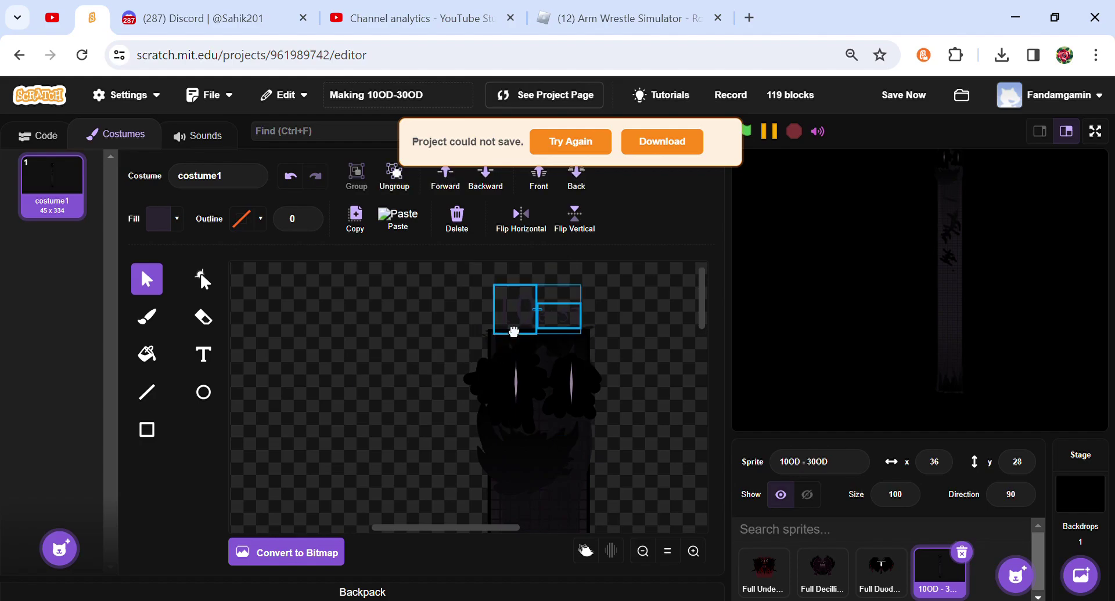
left_click(366, 368)
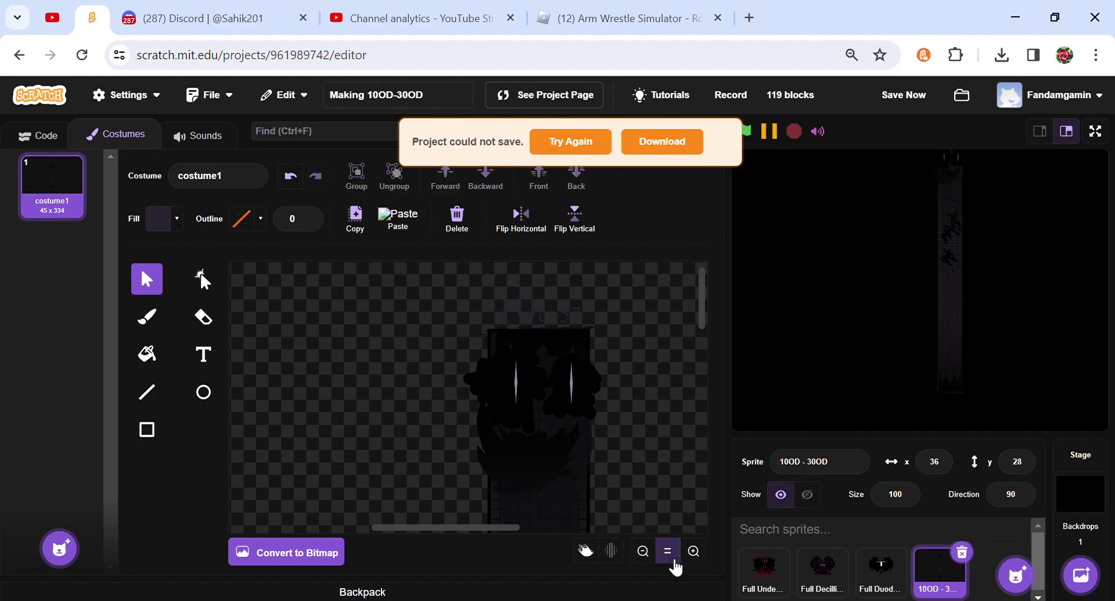
Step: Copy both pairs of large black wings from the winged costume of the Full Duodecillions sprite
left_click(667, 551)
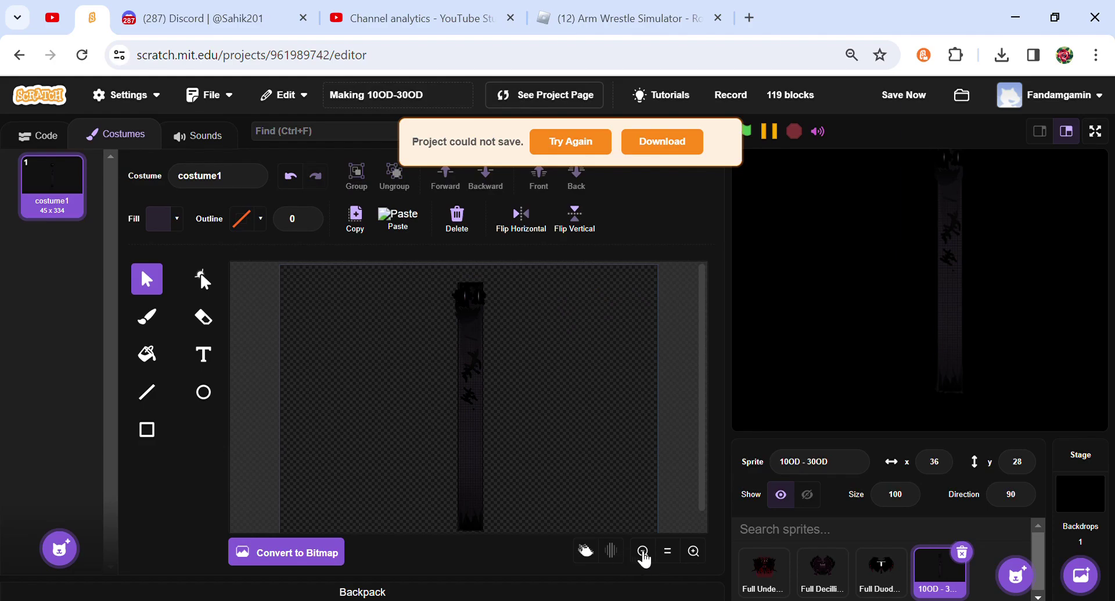
left_click(643, 551)
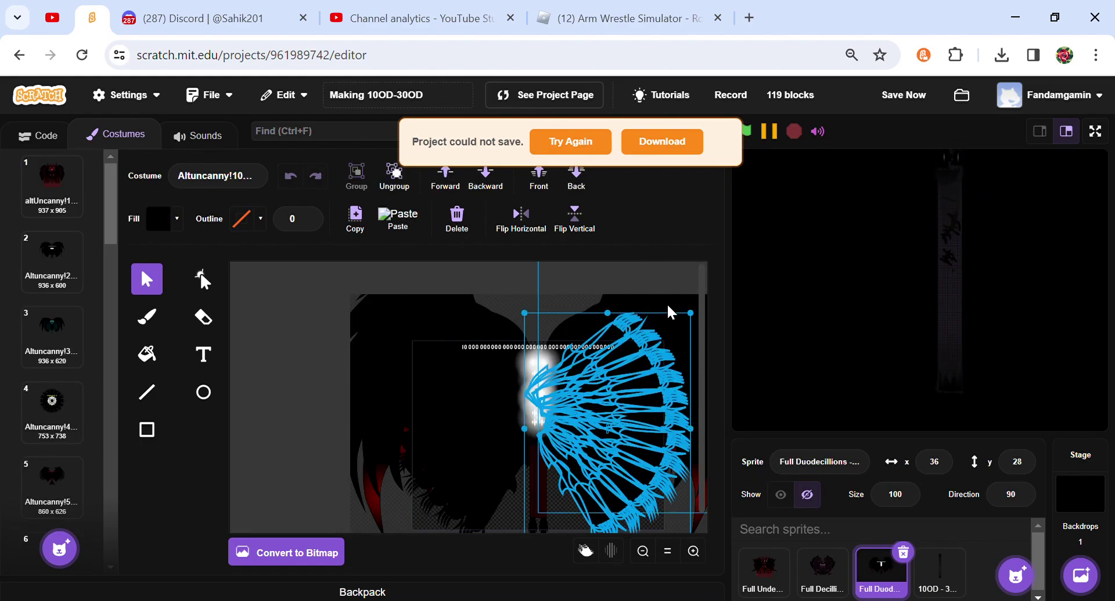
left_click(668, 304)
left_click(400, 335, "shift")
left_click(356, 226)
left_click(493, 498, "shift")
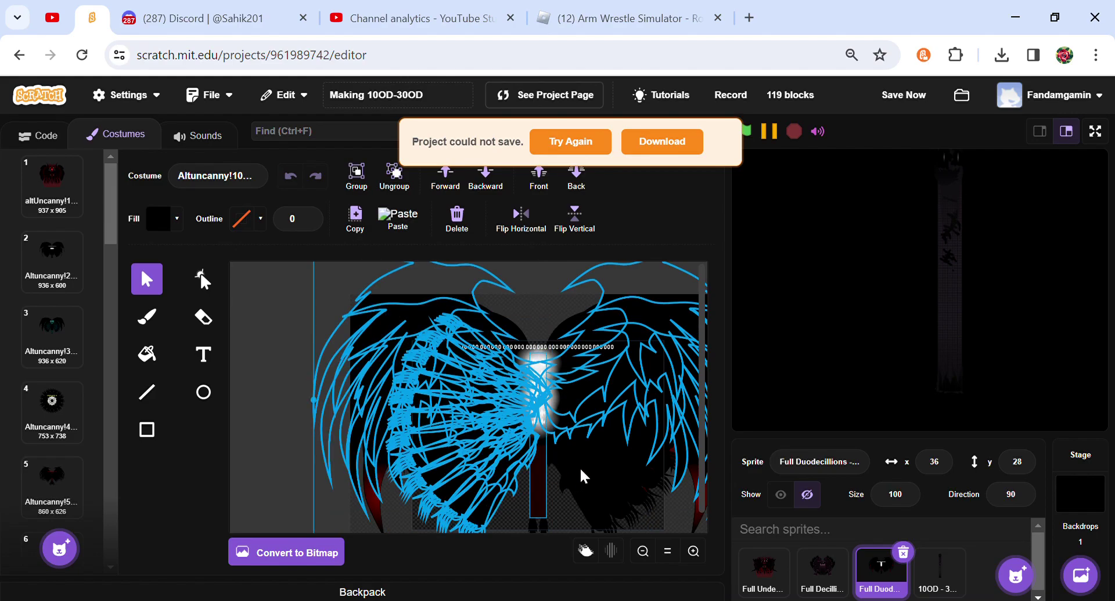
left_click(583, 473, "shift")
left_click(360, 213)
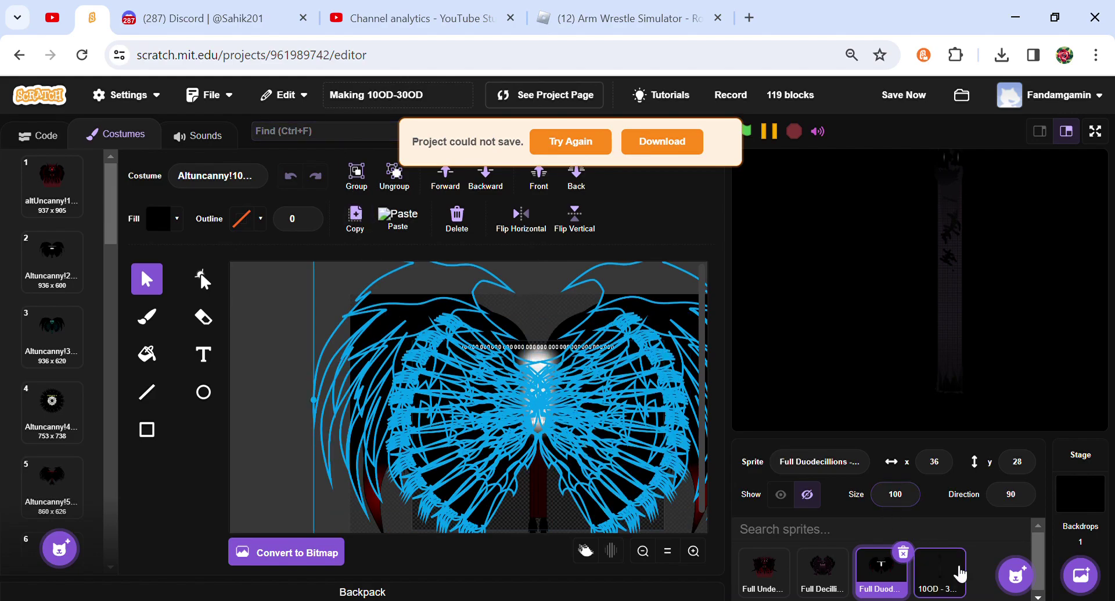
Step: Paste the copied wings behind the bar in the 10OD - 30OD costume and retry saving the project
left_click(965, 591)
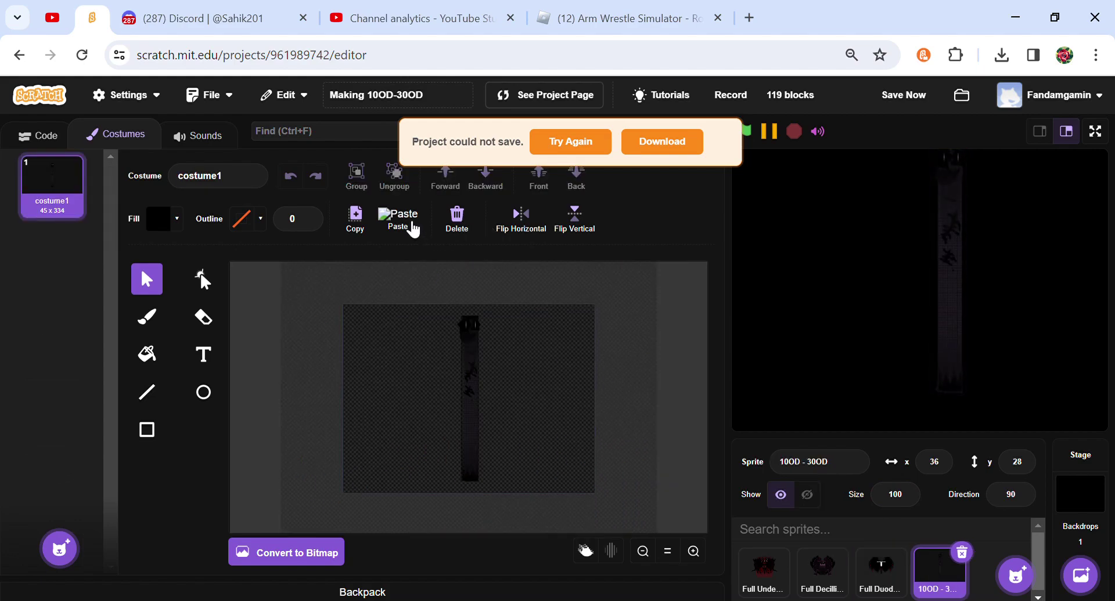
left_click(413, 228)
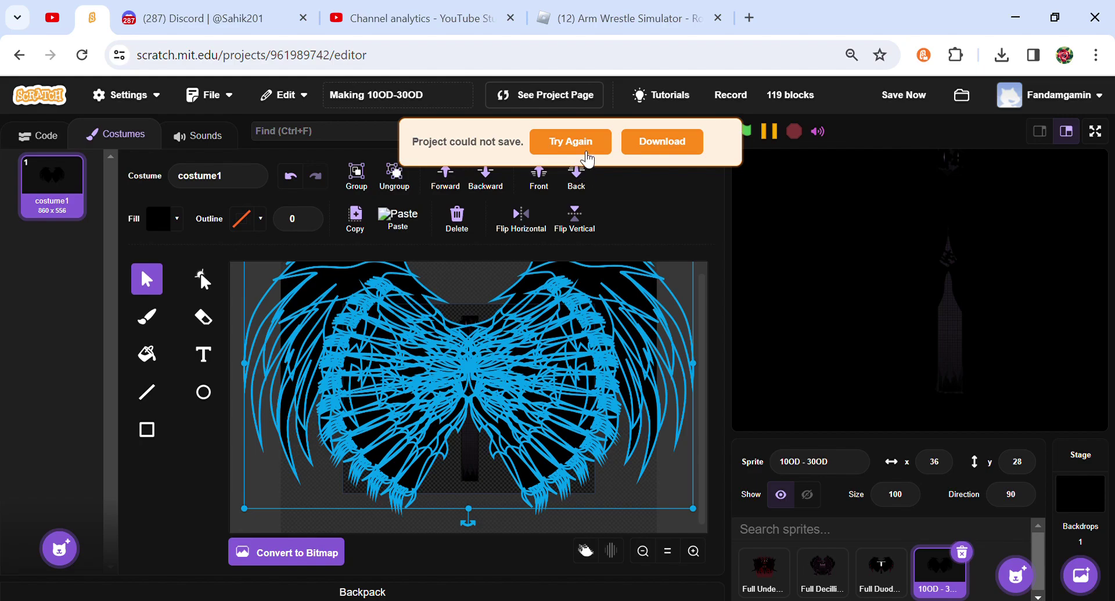
left_click(586, 152)
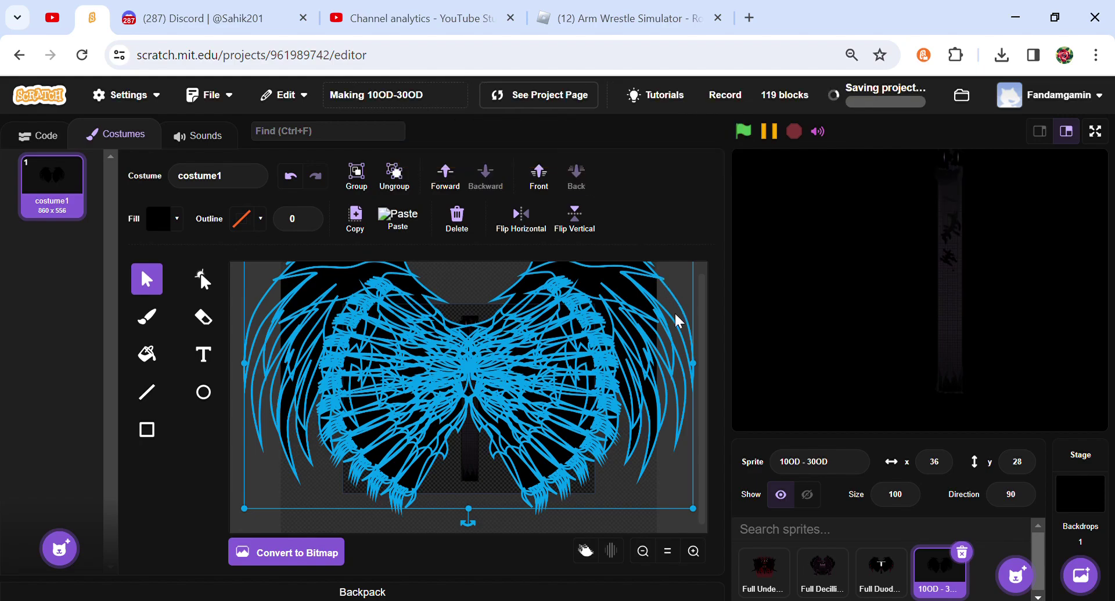
Step: Give both upper wings a dark purple outline sampled from the bar, adjusted to saturation 21 and brightness 8
left_click(649, 473)
left_click(573, 443)
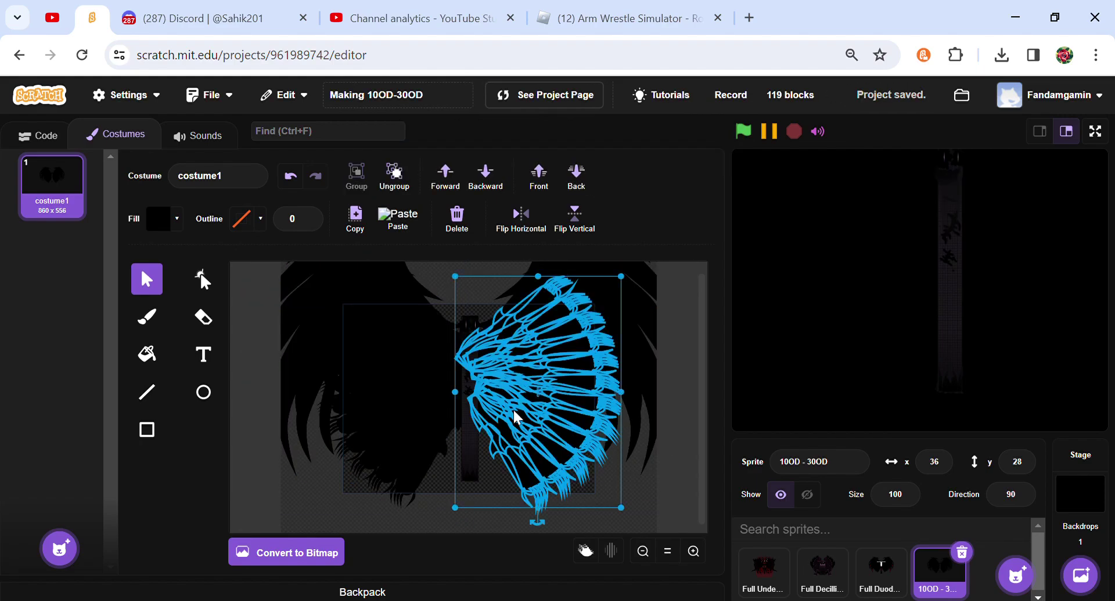
left_click(341, 316)
left_click(580, 278, "shift")
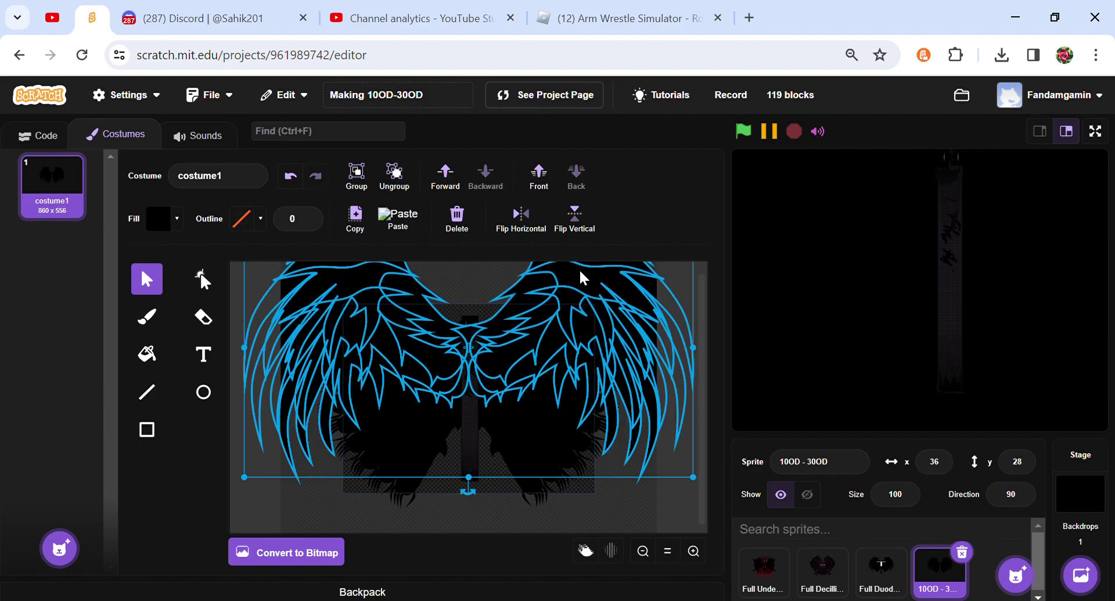
left_click(158, 225)
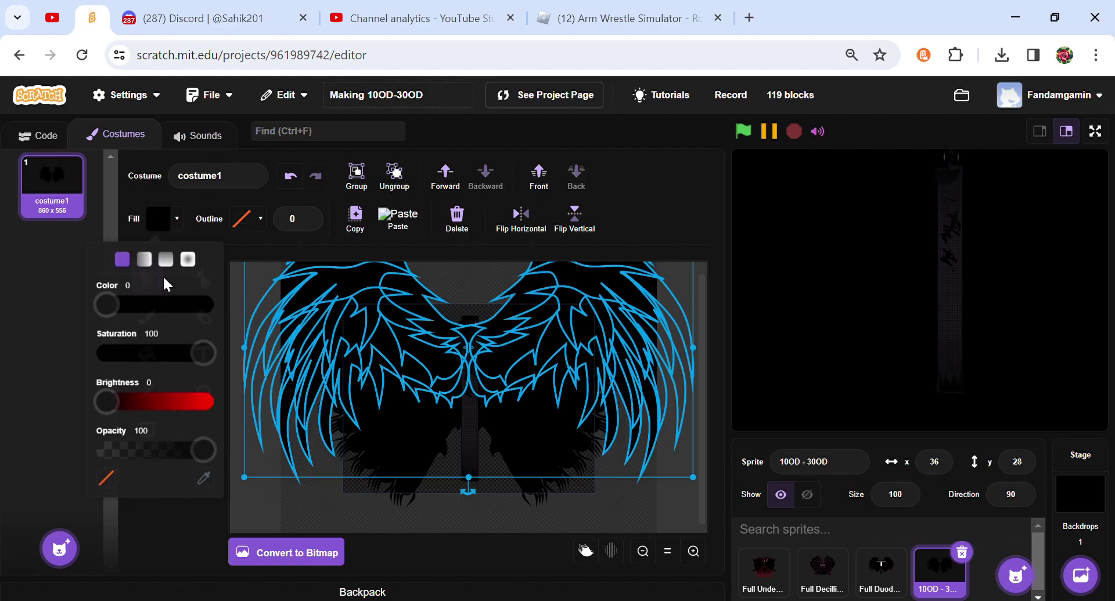
left_click(248, 223)
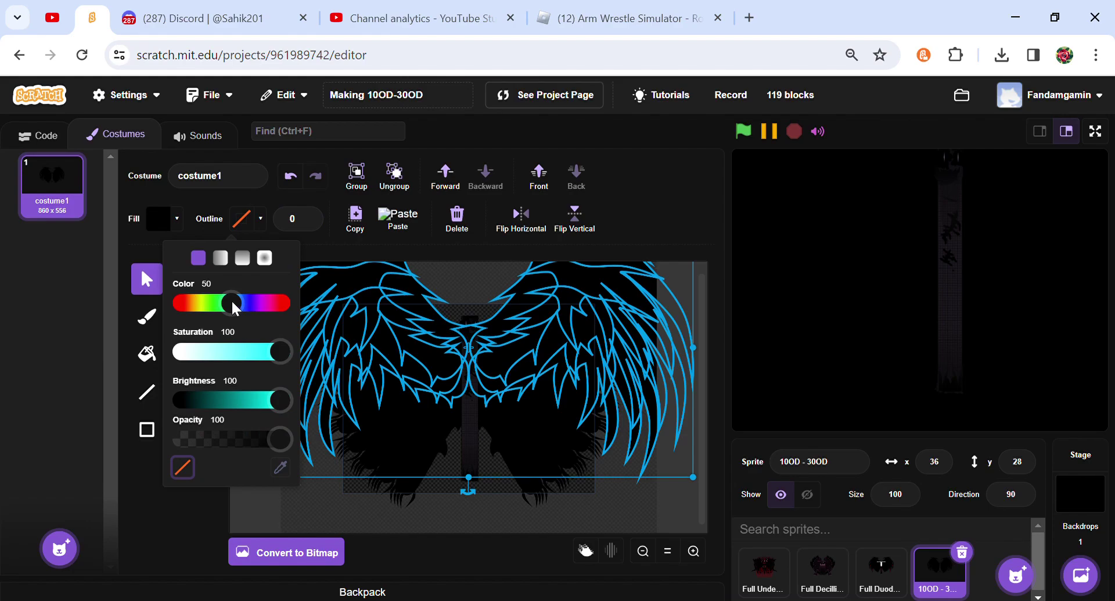
left_click(280, 468)
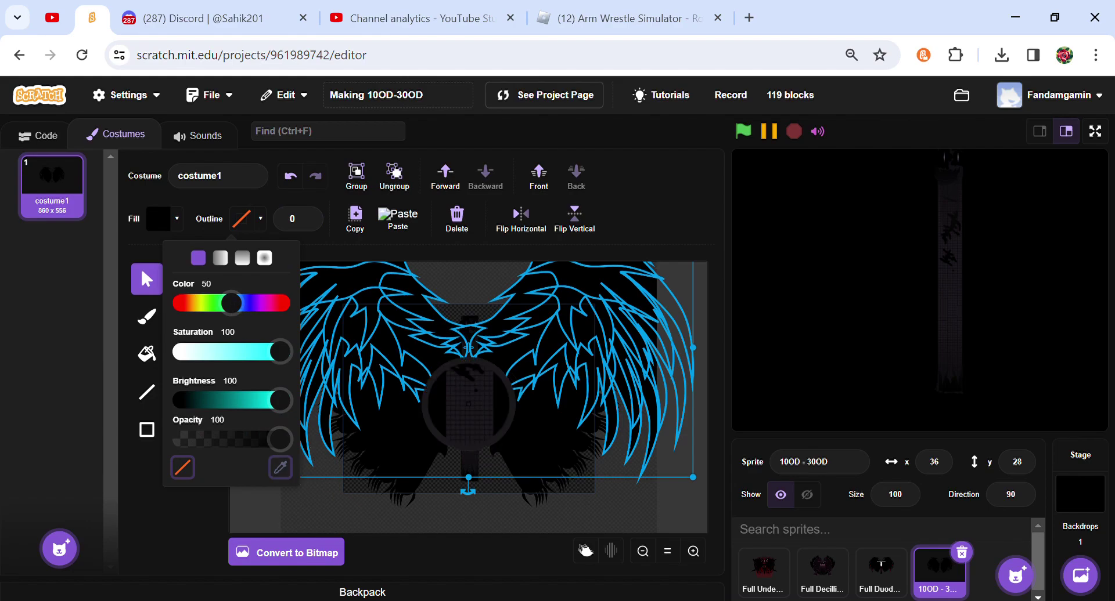
left_click(471, 416)
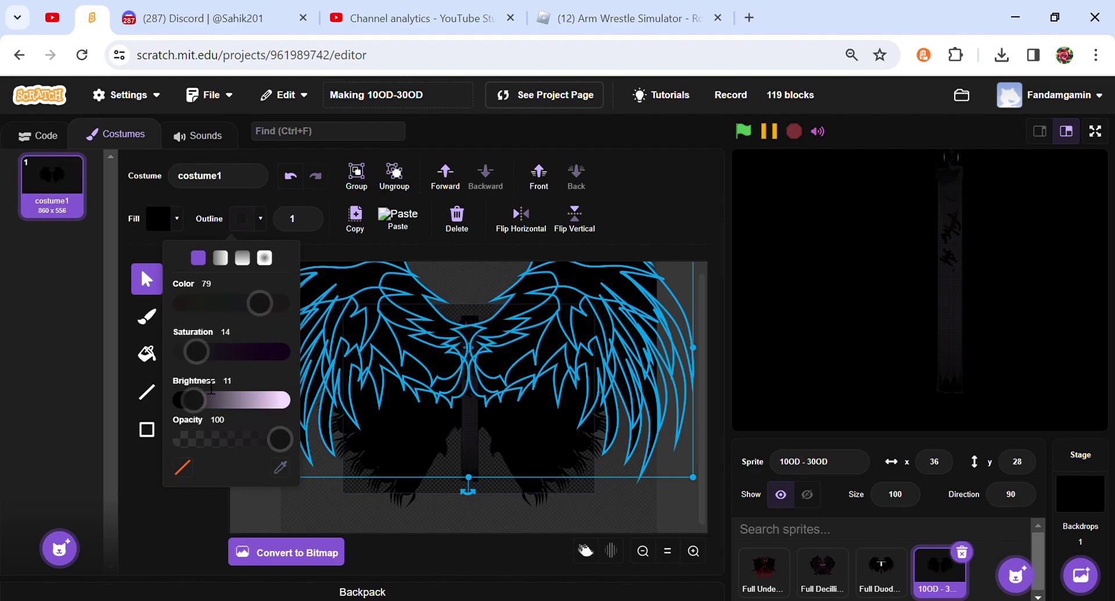
left_click_drag(215, 358, 204, 357)
left_click_drag(207, 399, 196, 399)
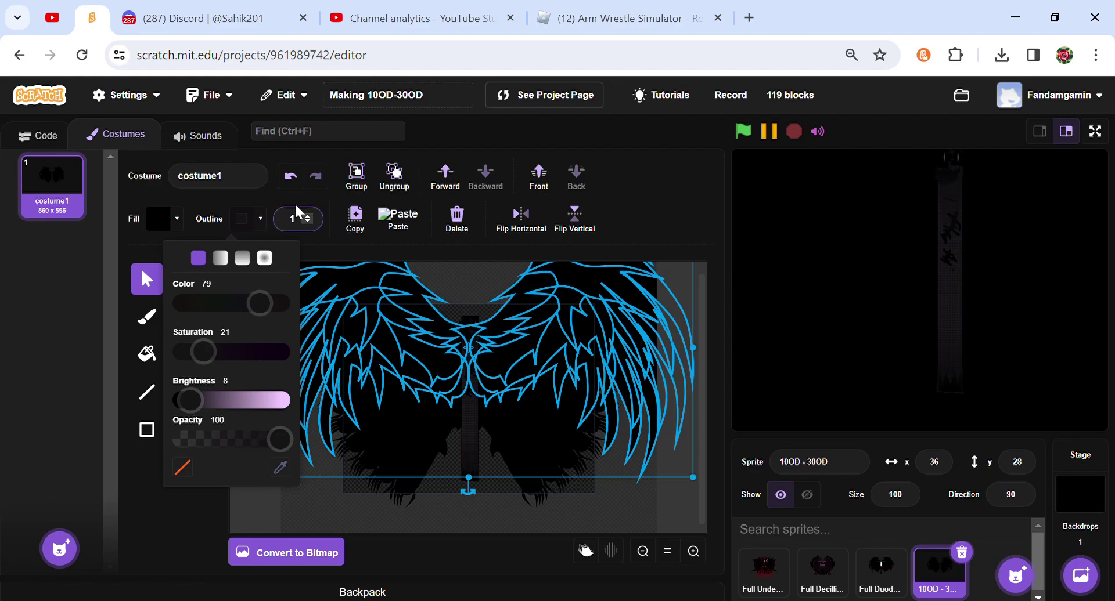
Step: Set the outline width of the upper wings to 2
left_click(305, 217)
key("Up")
left_click(438, 294)
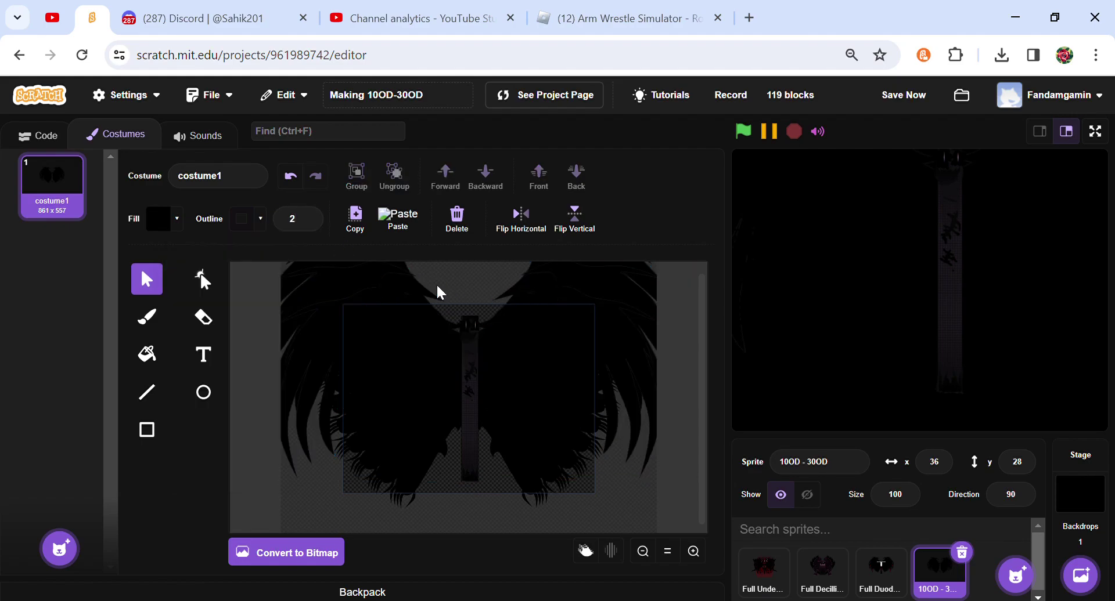
Step: Fill both upper wings with a vertical gradient from black to a dark tone sampled from the bar
left_click(348, 294)
left_click(565, 288, "shift")
left_click(563, 281, "shift")
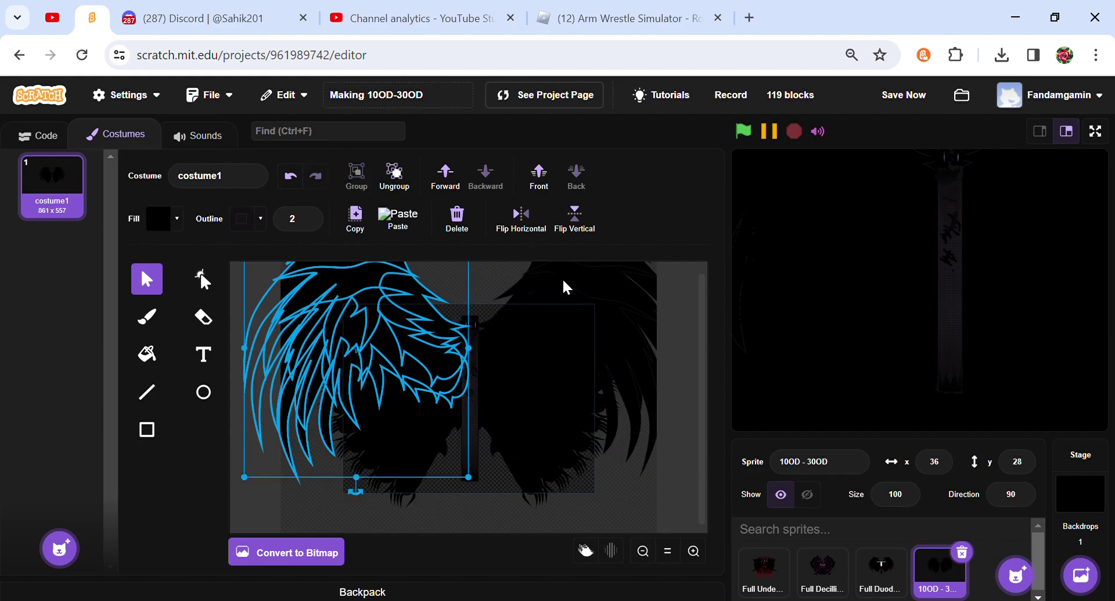
left_click(597, 282, "shift")
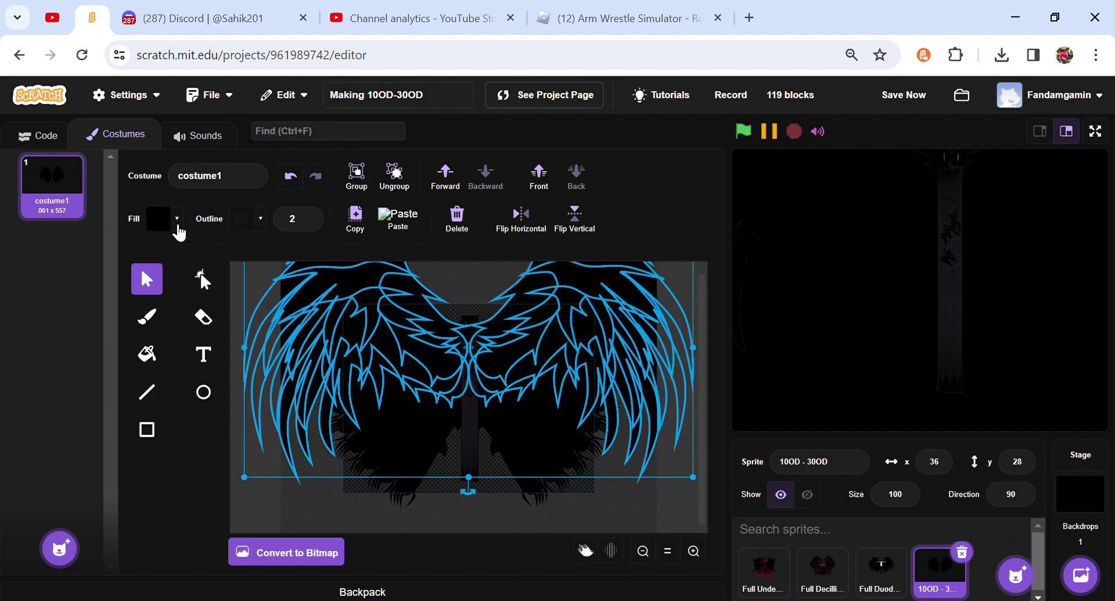
left_click(170, 220)
left_click(167, 258)
left_click(205, 520)
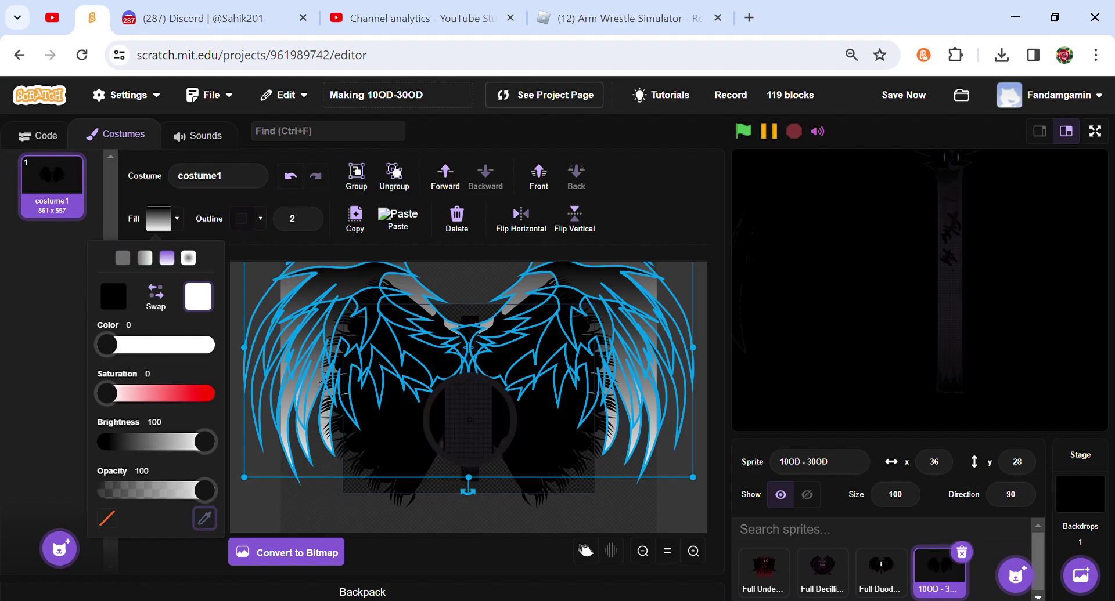
left_click(470, 416)
left_click(322, 475)
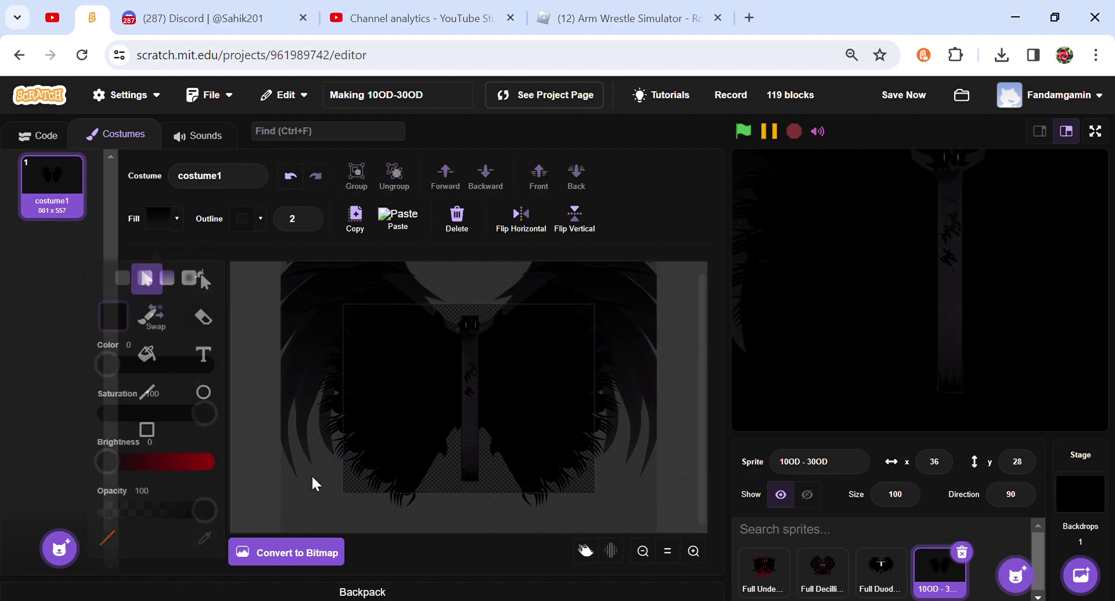
Step: Darken the upper wings' outline colour to saturation 28 and brightness 4
left_click(300, 317)
left_click(581, 277, "shift")
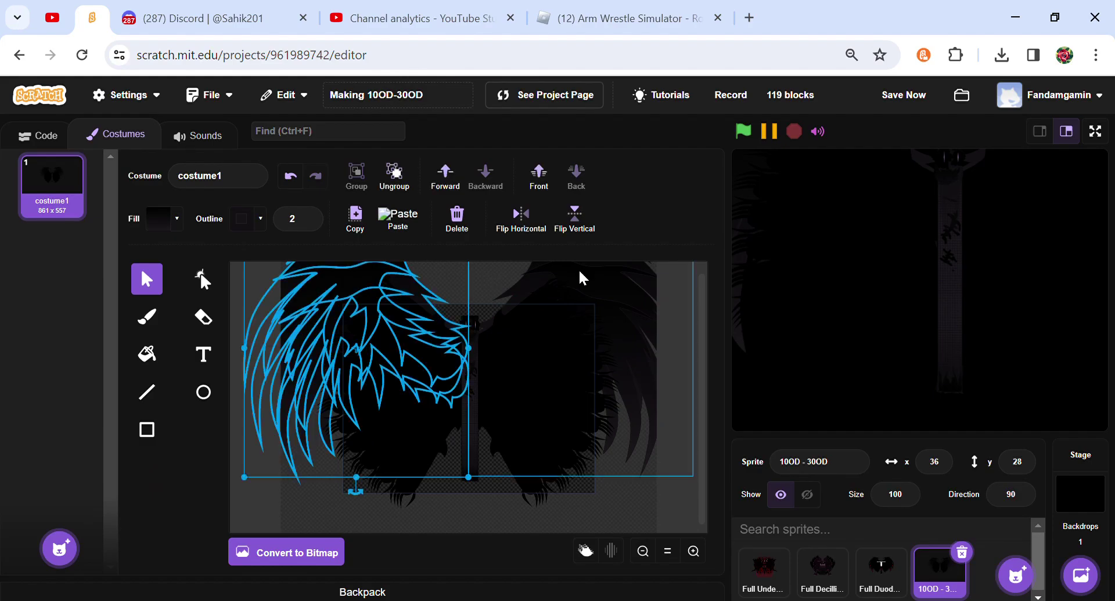
left_click(248, 218)
left_click_drag(202, 358, 207, 358)
left_click_drag(188, 404, 186, 406)
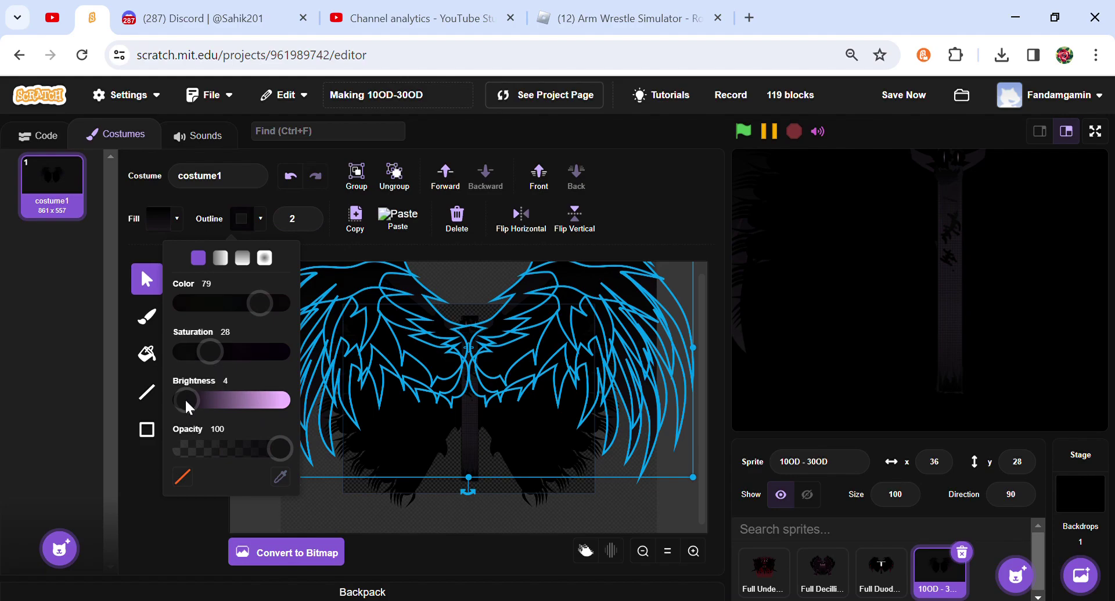
Step: Set the second gradient colour of the upper wings' fill to brightness 13
left_click(169, 220)
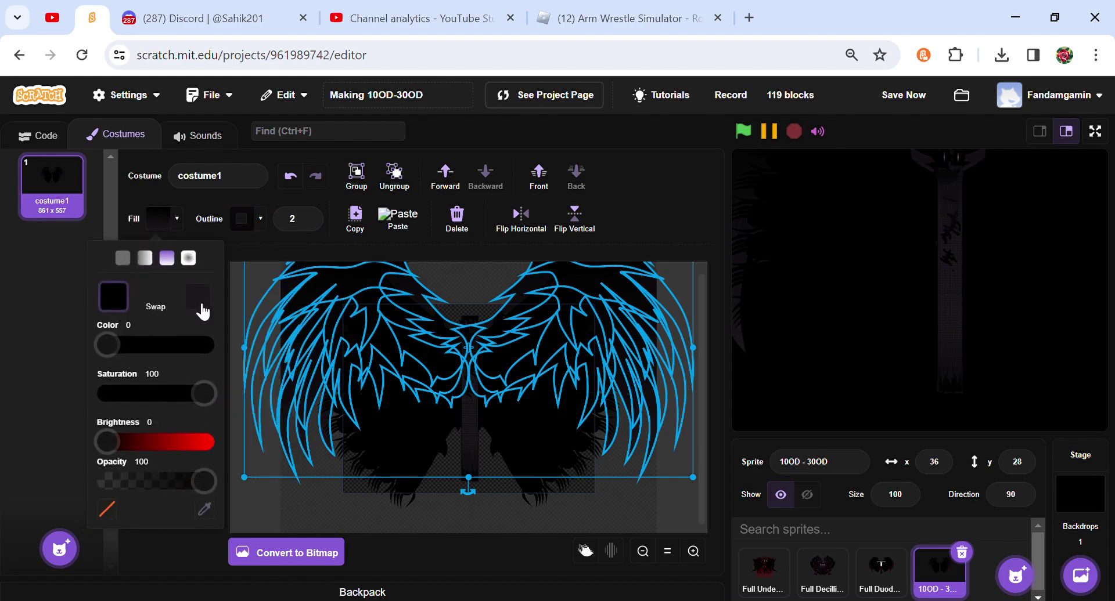
left_click(200, 300)
left_click_drag(122, 430, 119, 445)
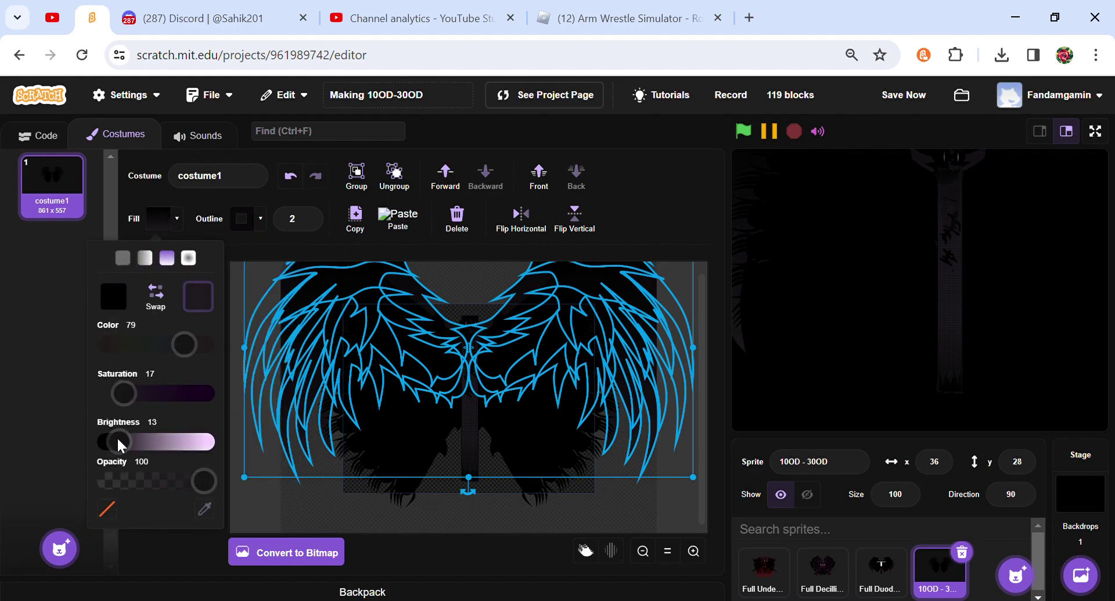
left_click(291, 500)
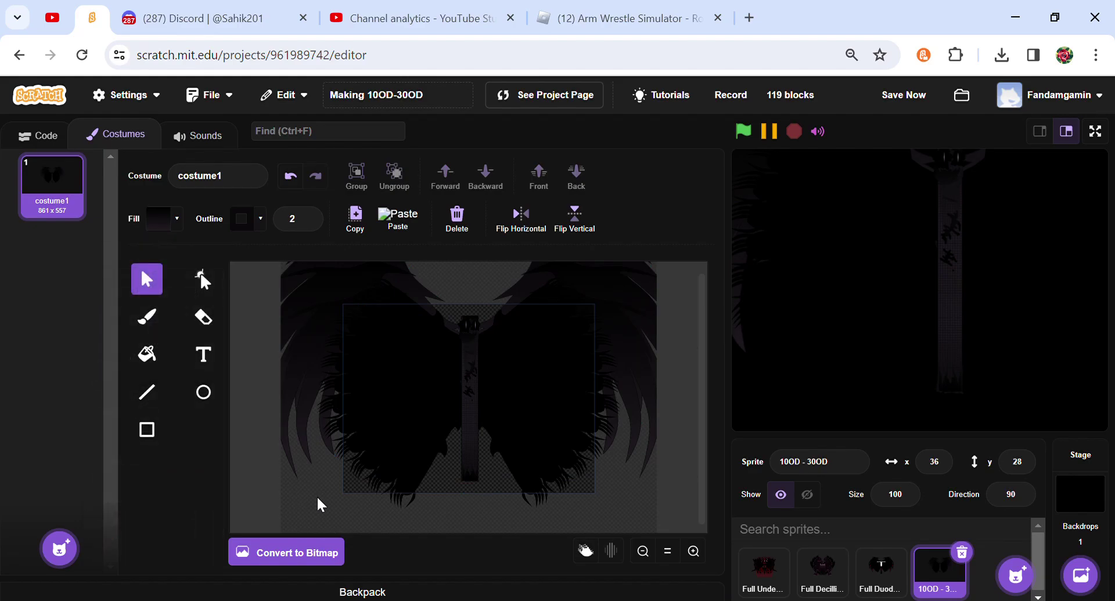
Step: Delete the lower right wing
left_click(411, 454)
left_click(516, 345)
left_click(459, 221)
Step: Ungroup the lower left wing and delete its upper feathers, keeping the lower feathers of the fan
left_click(396, 375)
left_click(402, 177)
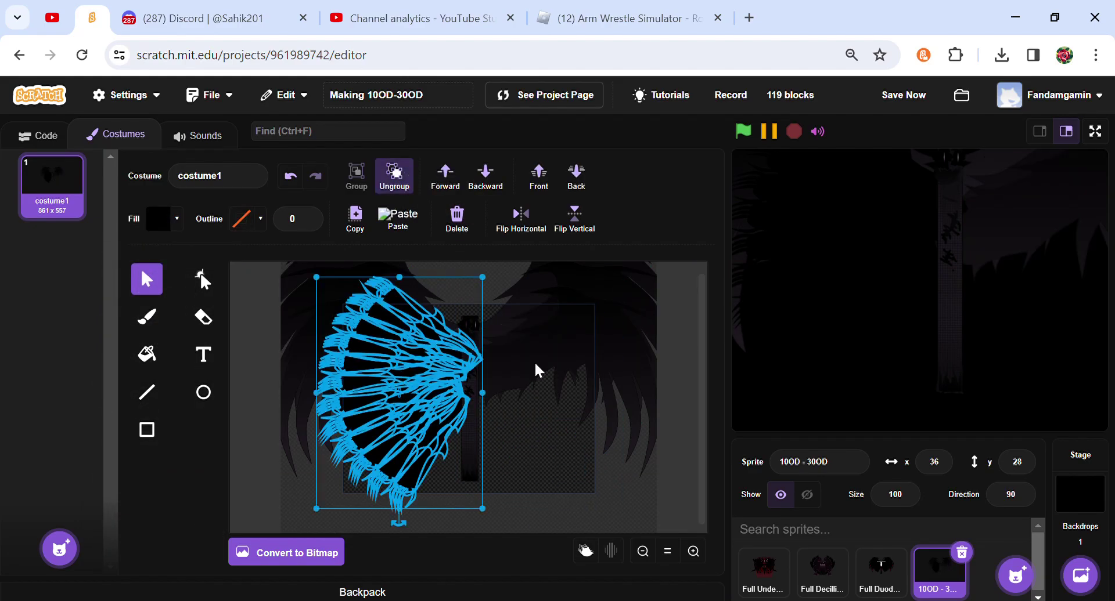
left_click(482, 425)
left_click(357, 395)
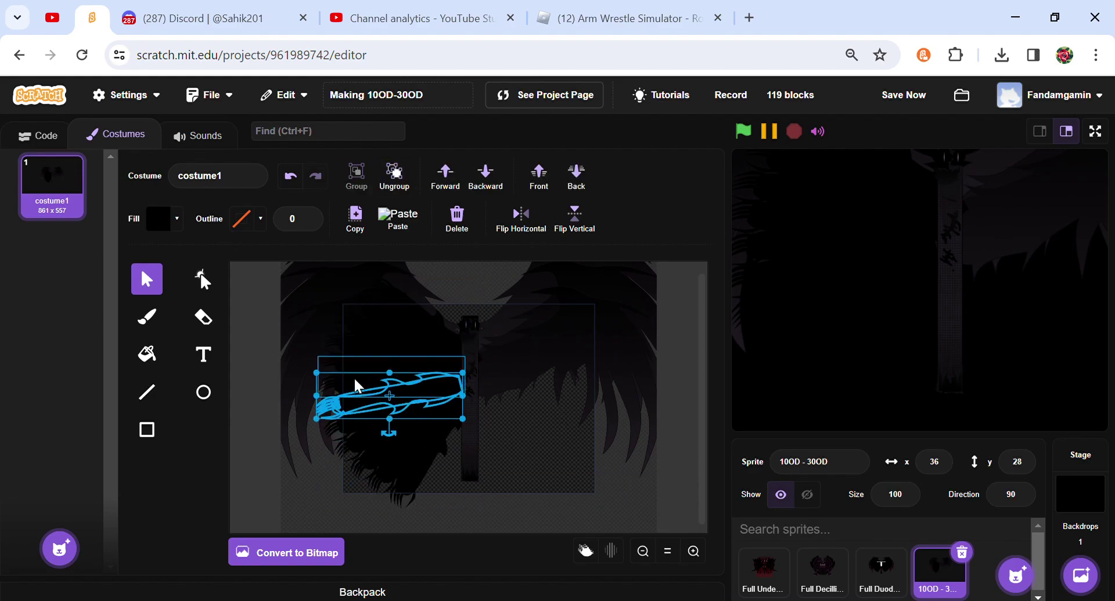
left_click(354, 378, "shift")
left_click(356, 358, "shift")
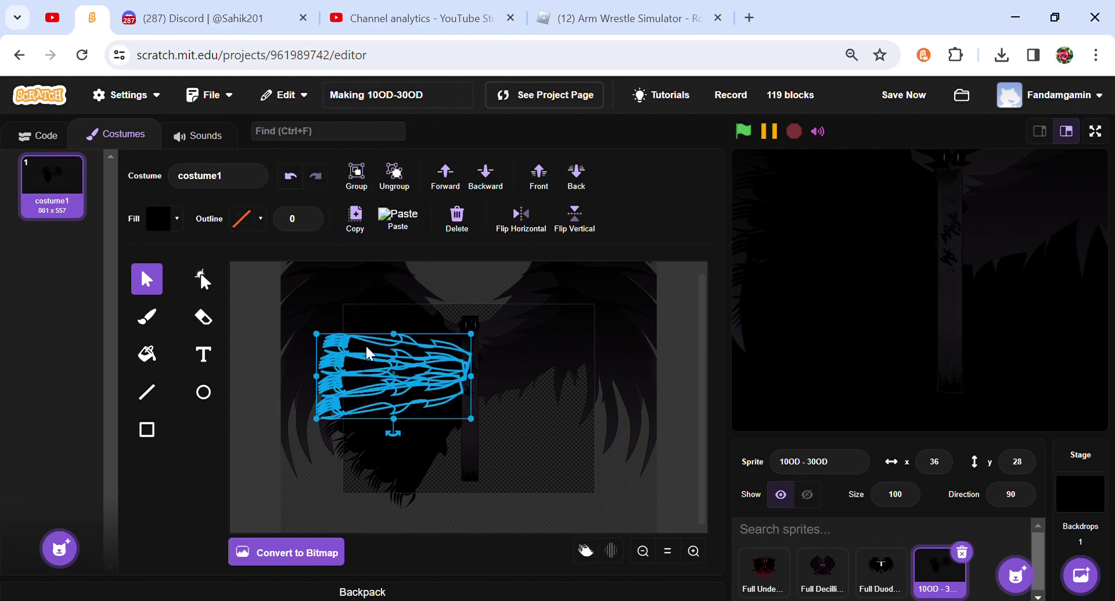
left_click(386, 318, "shift")
left_click(406, 306, "shift")
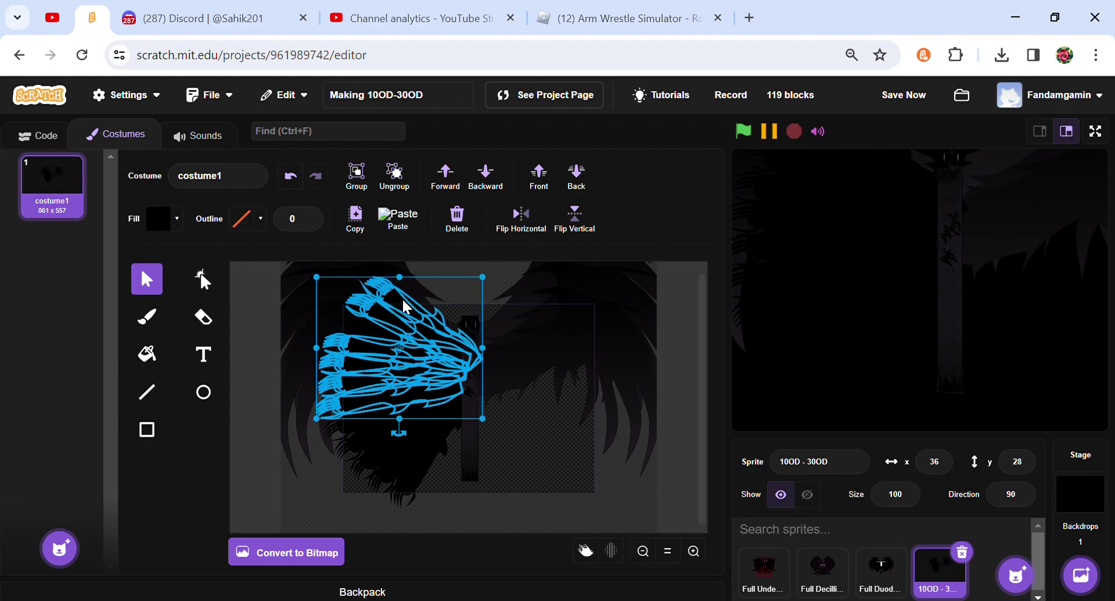
left_click(358, 329, "shift")
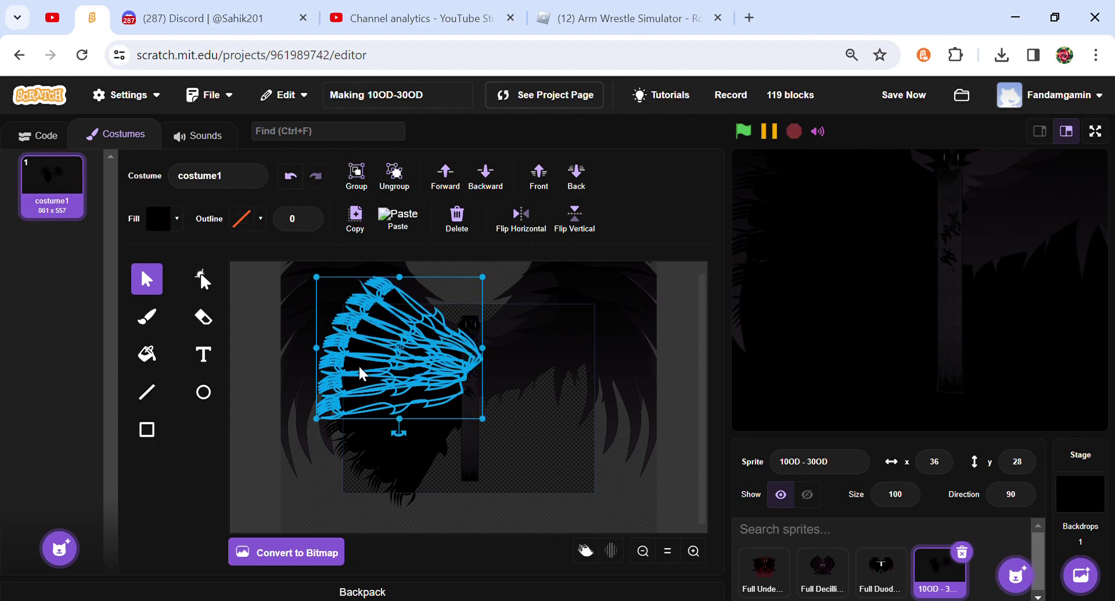
left_click(368, 429, "shift")
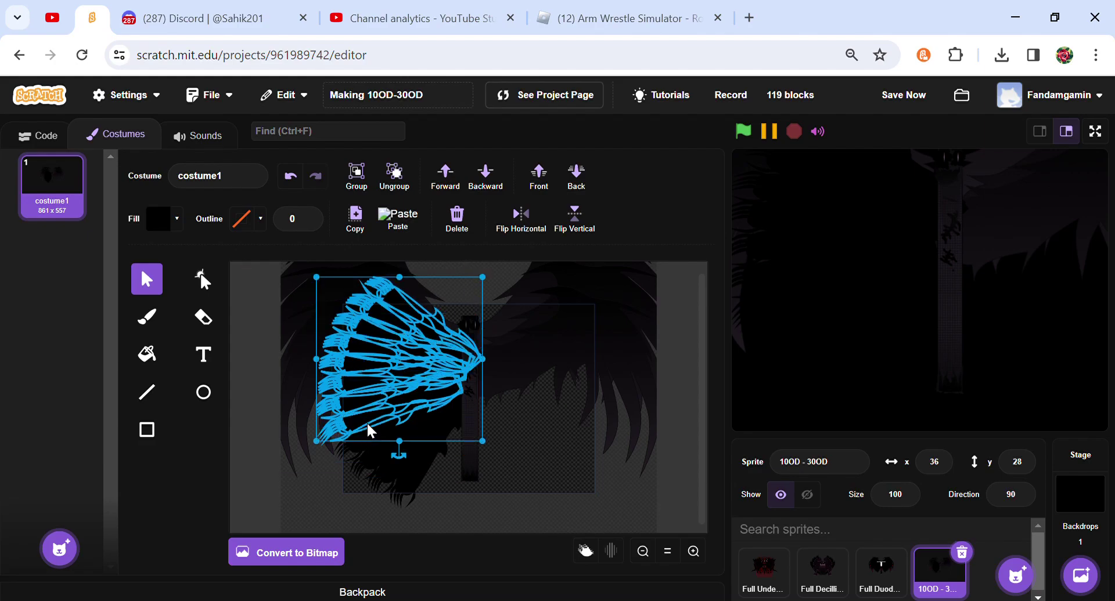
left_click(368, 432, "shift")
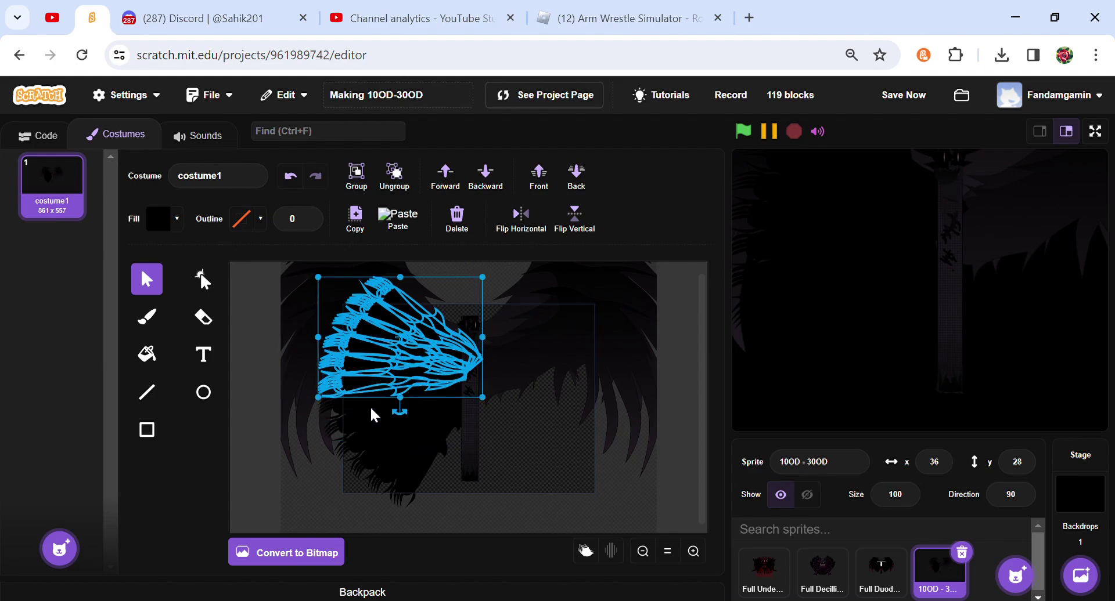
left_click(457, 217)
Step: Fill the remaining lower left feathers with a radial gradient from black to dark purple with color 83, saturation 25 and brightness 9
left_click(437, 466)
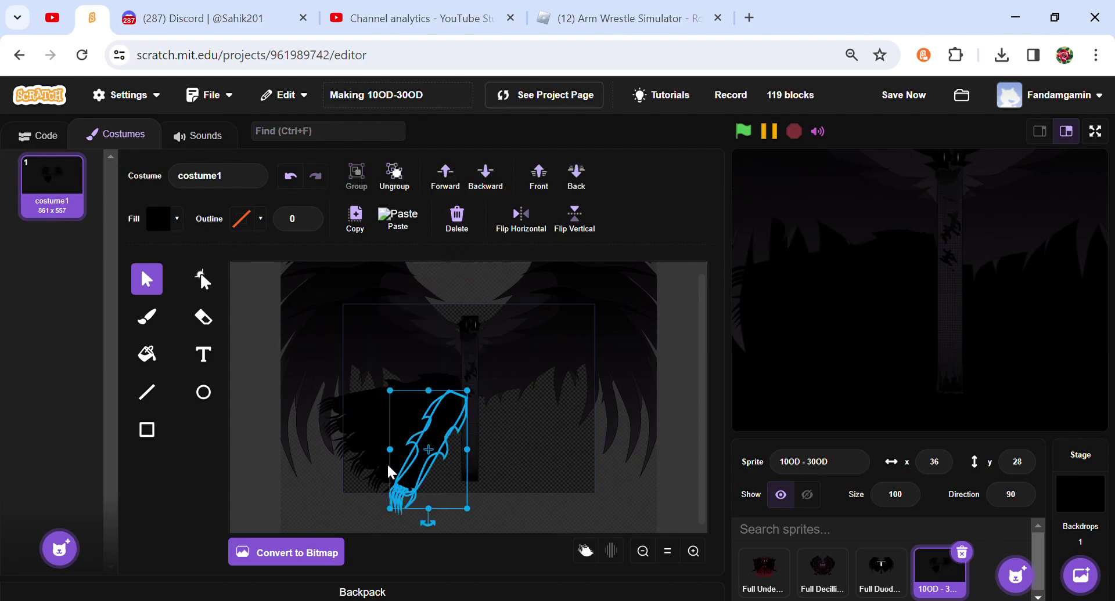
mouse_move(378, 452)
left_mouse_down()
mouse_move(385, 414)
mouse_move(374, 412)
mouse_move(365, 428)
mouse_move(381, 456)
left_mouse_up()
left_click(159, 231)
left_click(188, 258)
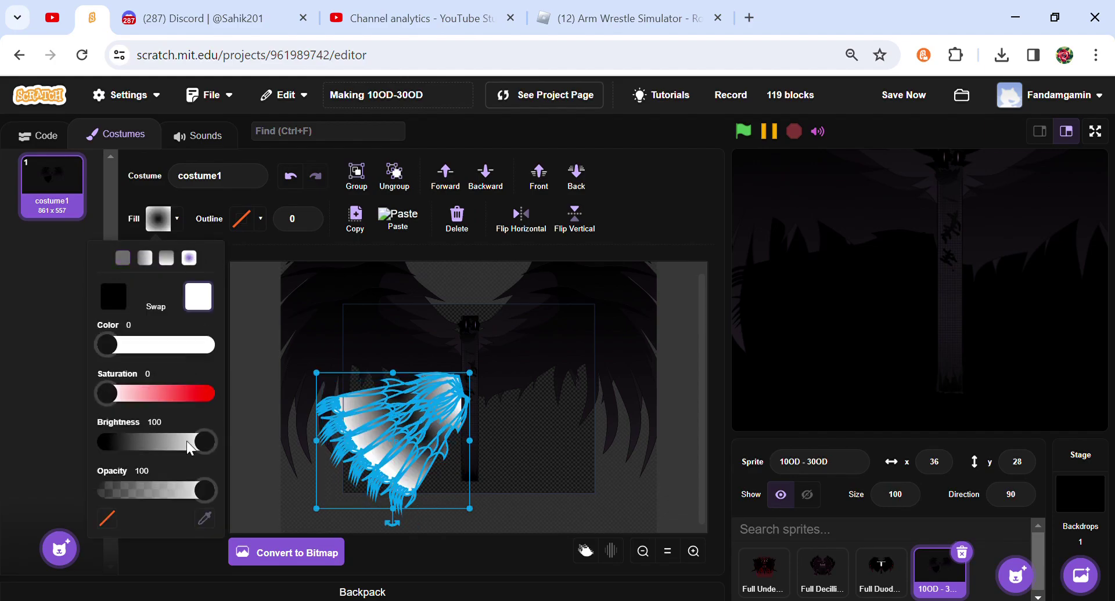
left_click(205, 519)
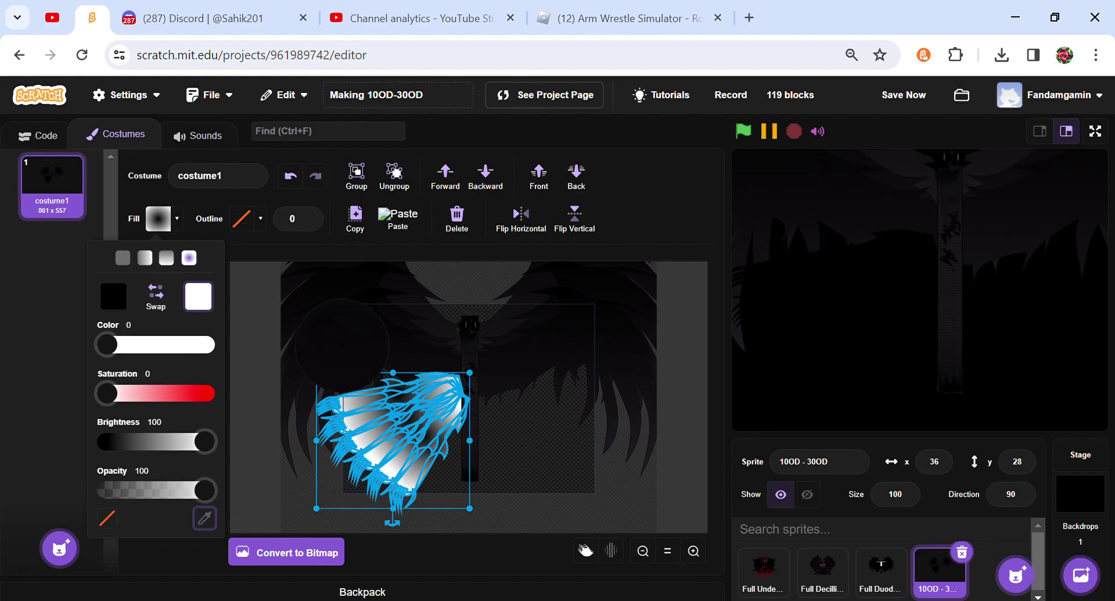
left_click(364, 313)
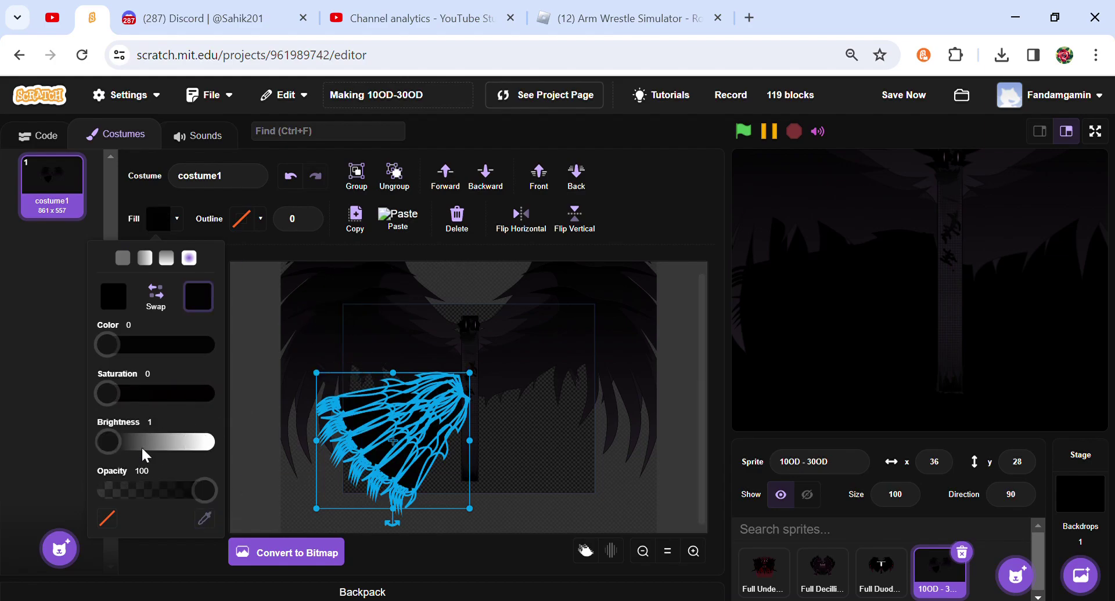
left_click(204, 519)
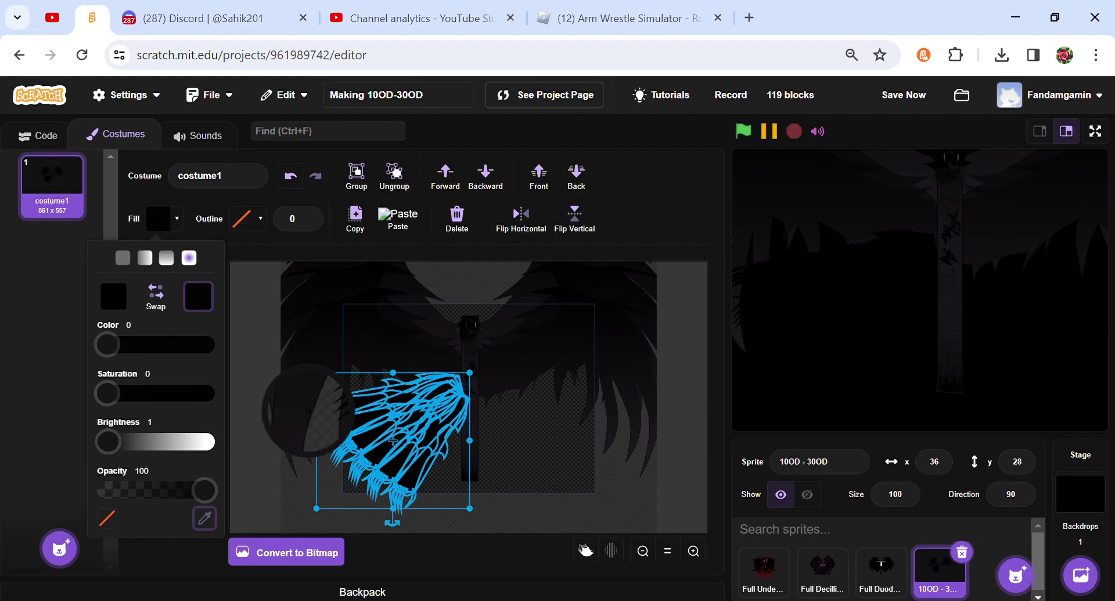
left_click(308, 411)
left_click_drag(110, 451, 114, 451)
left_click_drag(123, 399, 129, 400)
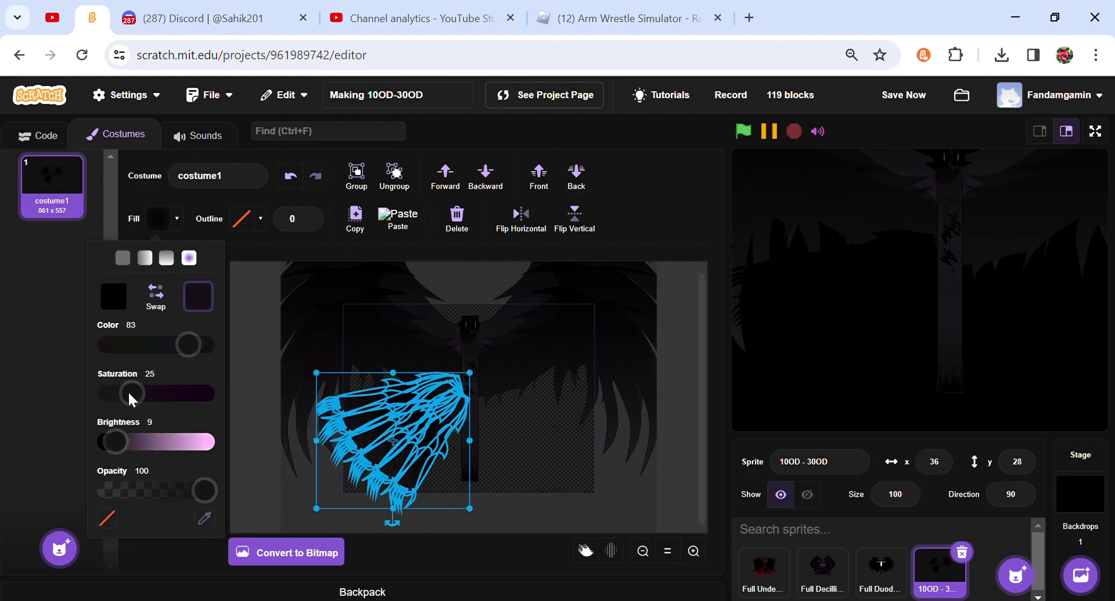
left_click(232, 420)
Step: Give the remaining lower left feathers an outline of width 2 and group them
left_click(401, 473)
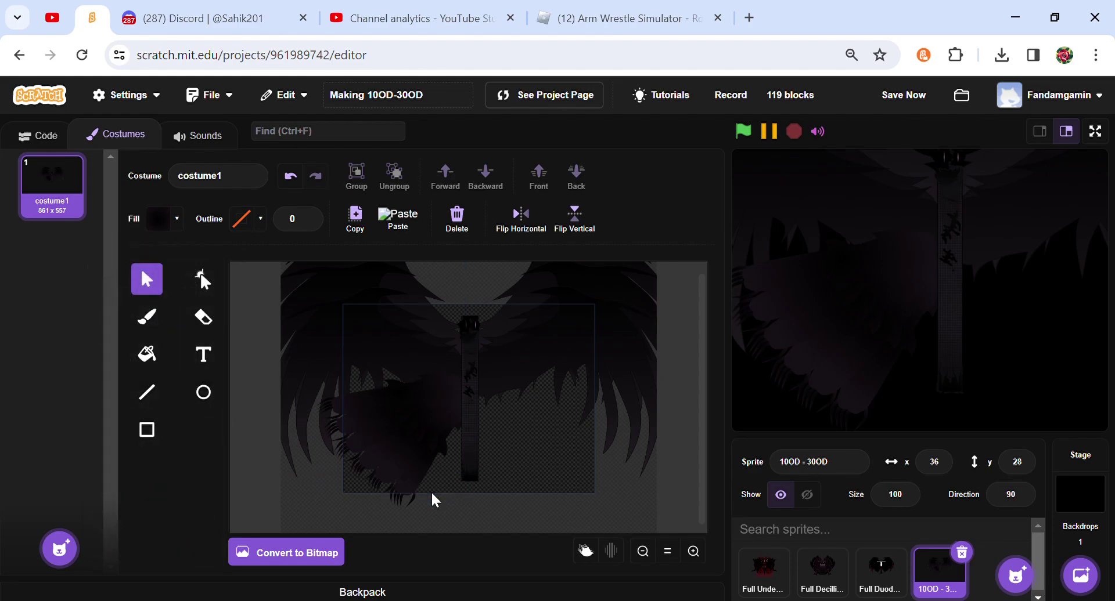
left_click_drag(390, 473, 378, 454)
left_click(354, 412, "shift")
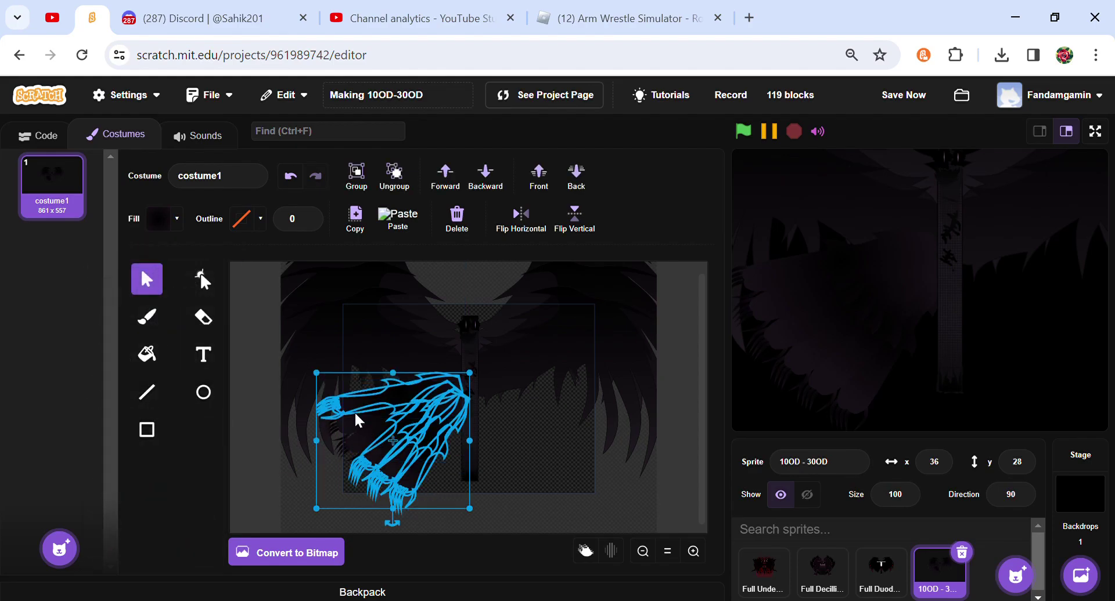
left_click(358, 425, "shift")
left_click(362, 453, "shift")
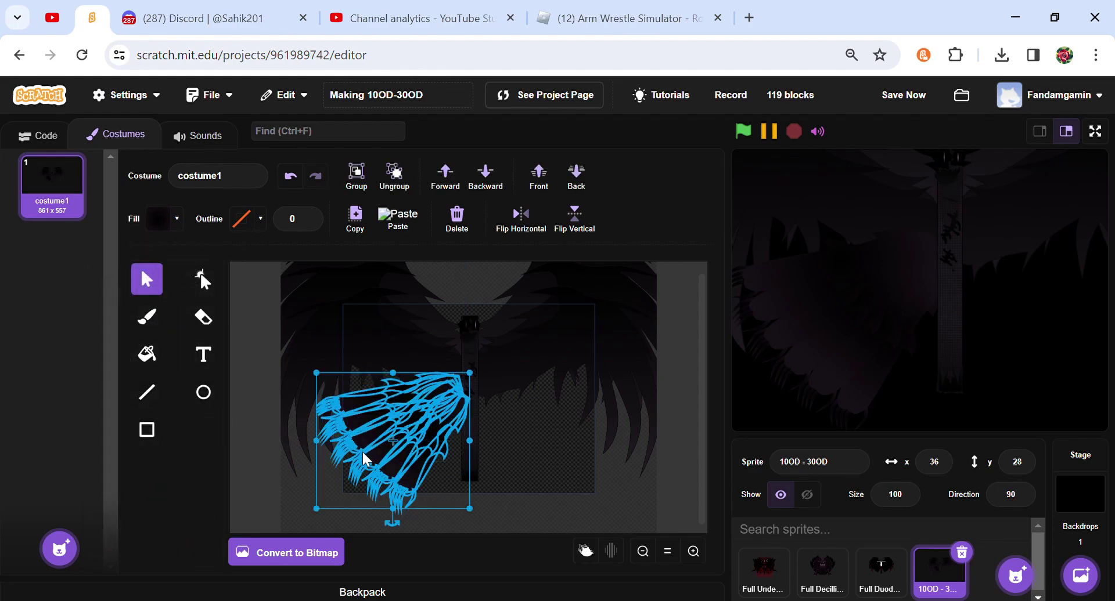
left_click(308, 218)
left_click(308, 218)
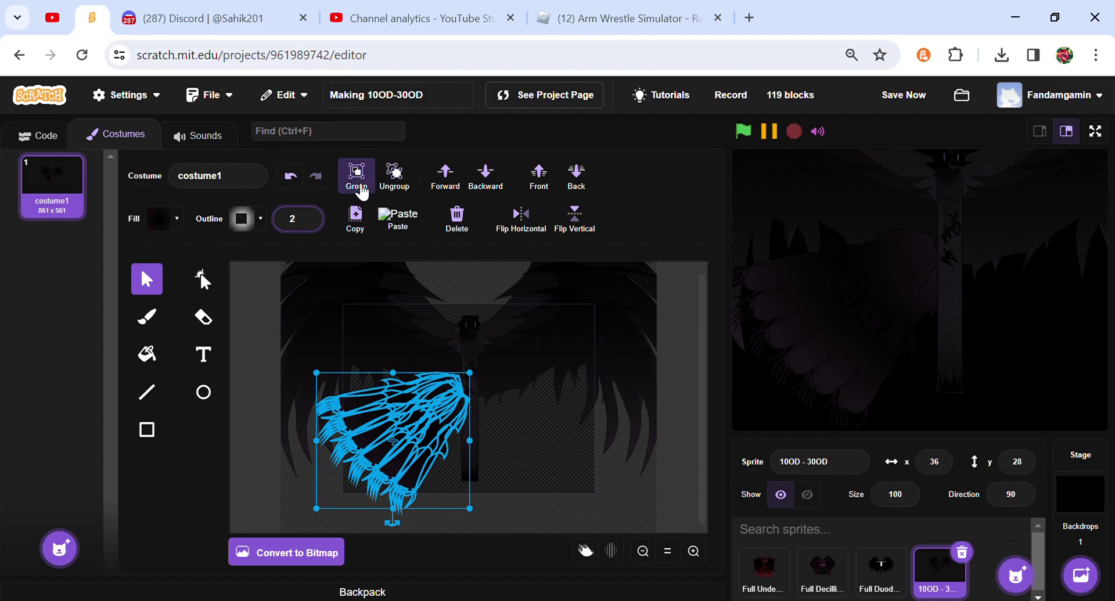
Step: Set the lower left wing's outline to solid black, move it up against the bar, and adjust its layer from the back
left_click(247, 219)
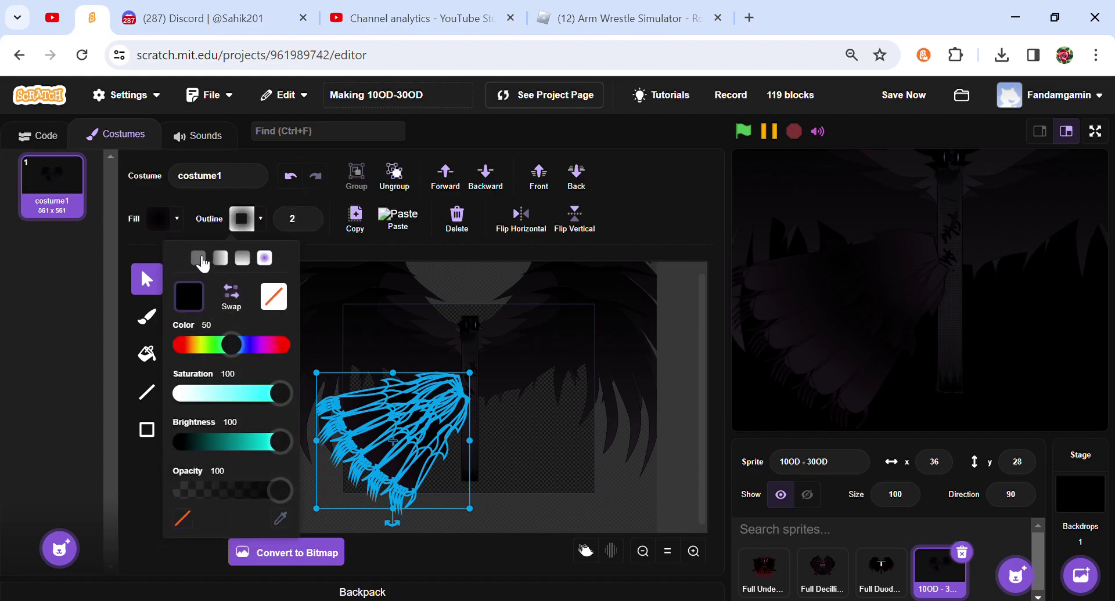
left_click(606, 453)
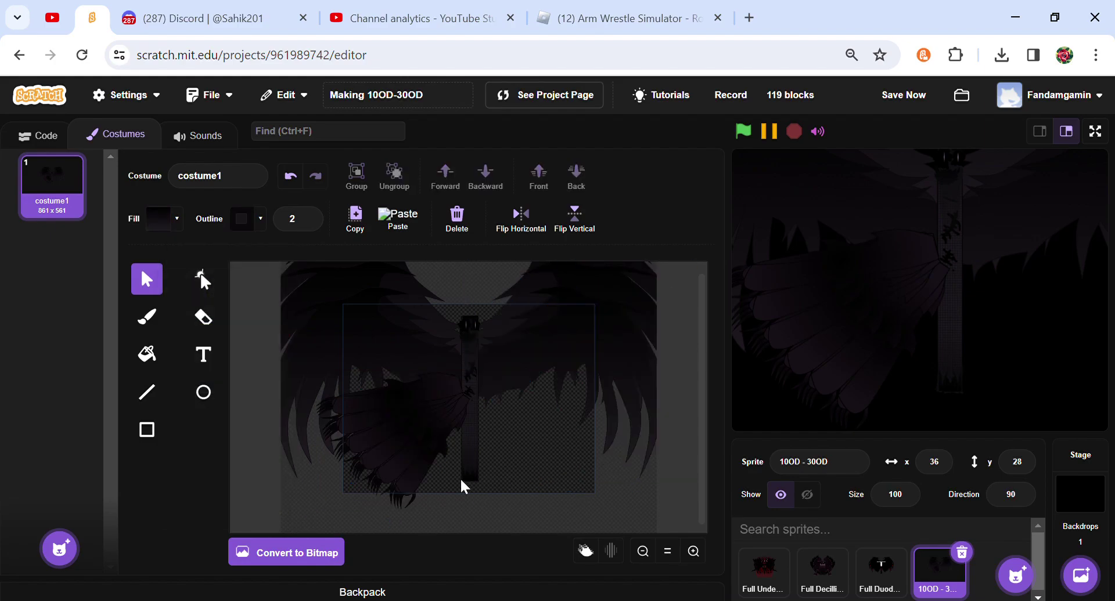
left_click_drag(394, 474, 411, 451)
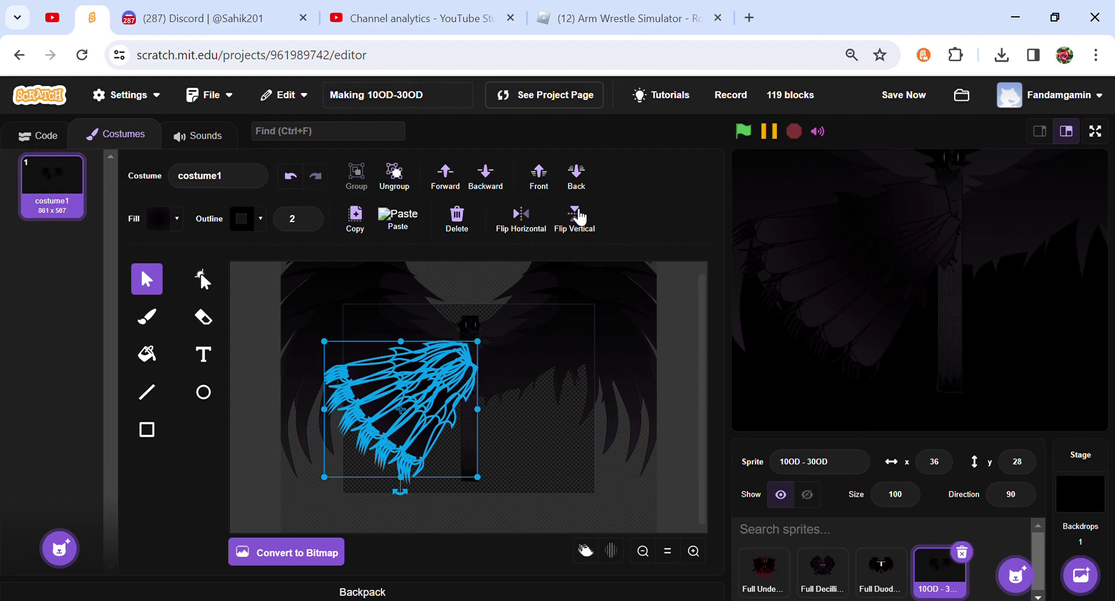
left_click(583, 172)
left_click(451, 186)
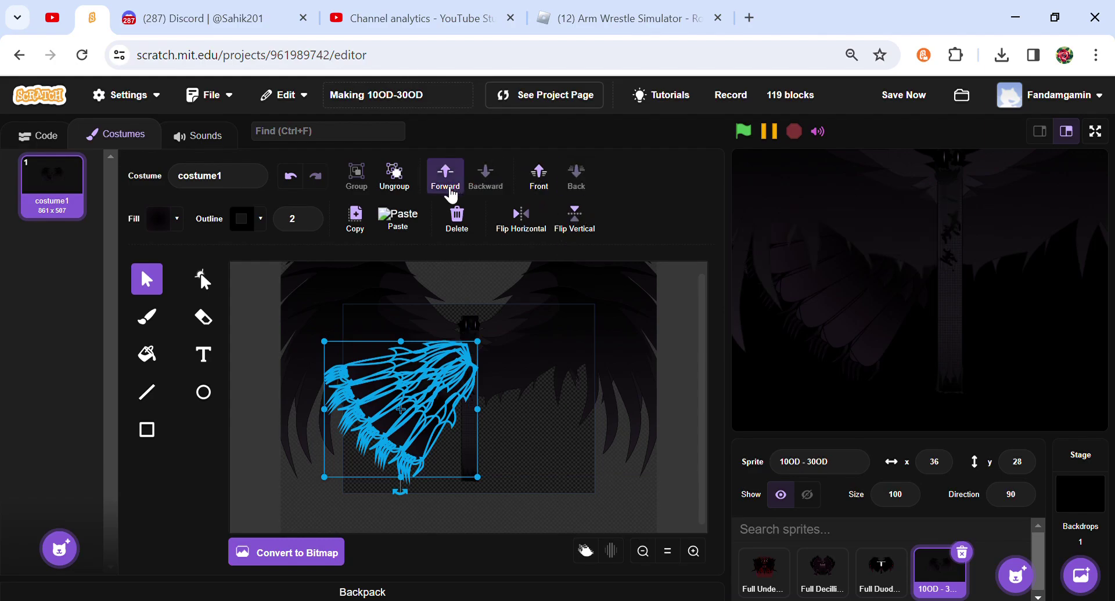
Step: Duplicate the lower left wing and layer the copy one level above the back
left_click(355, 219)
left_click(398, 219)
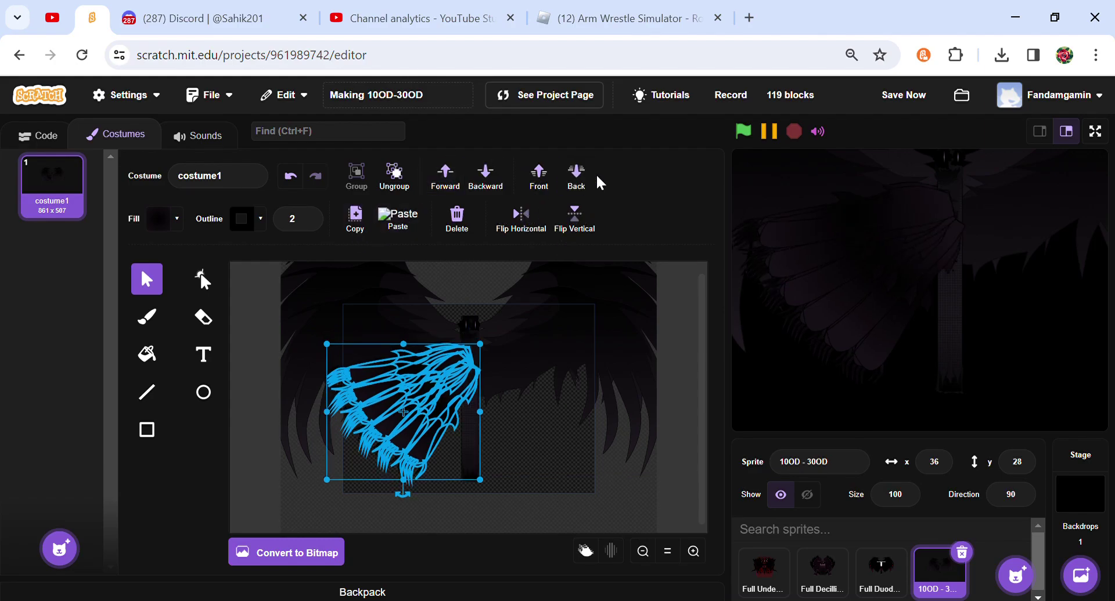
left_click(572, 168)
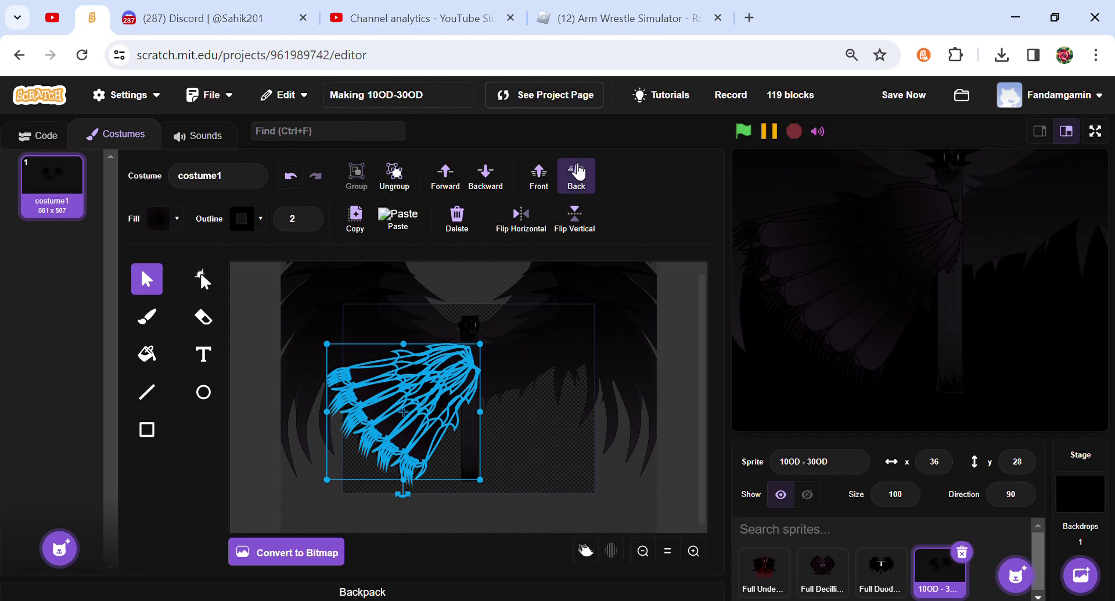
left_click(454, 174)
left_click(693, 552)
left_click(693, 552)
left_click(693, 552)
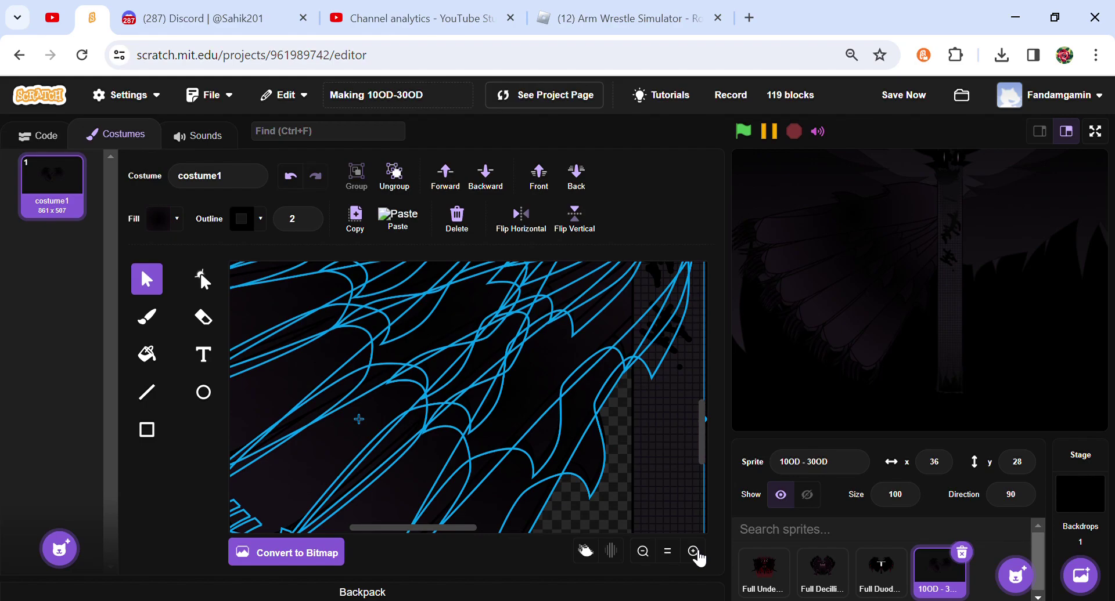
left_click(667, 551)
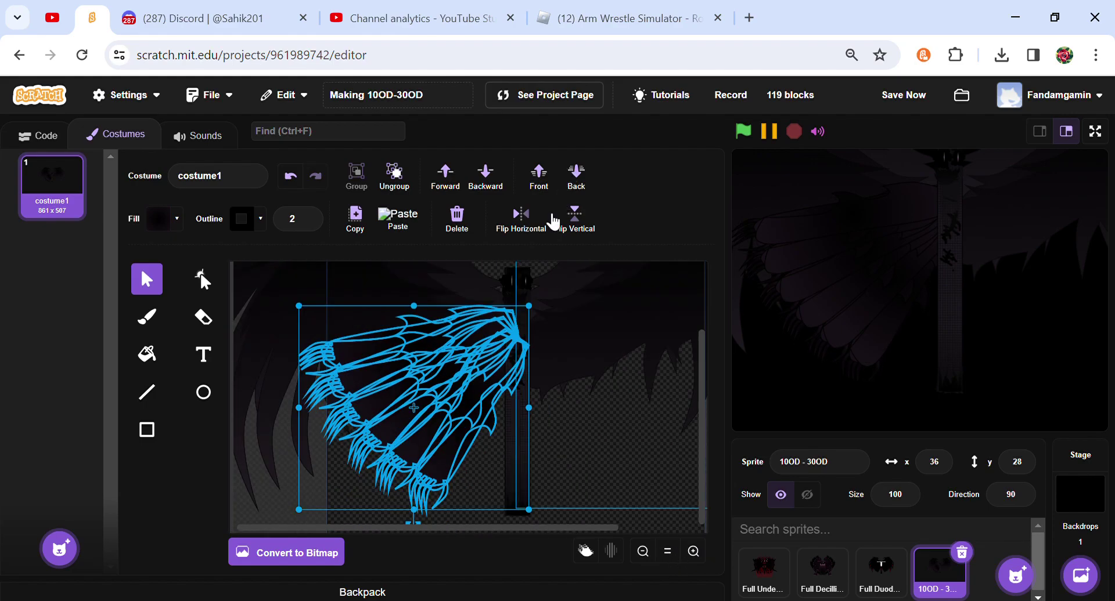
Step: Flip the copied lower wing horizontally and move it across to the right side of the bar
left_click(534, 223)
key("shift+Right")
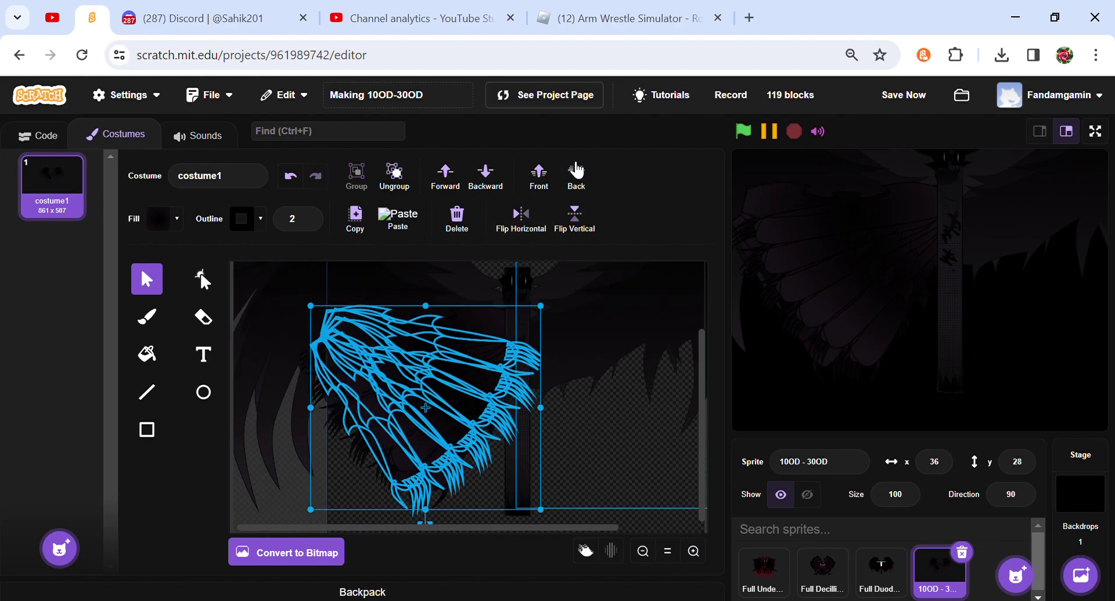
key("shift+Right")
key("shift+Right")
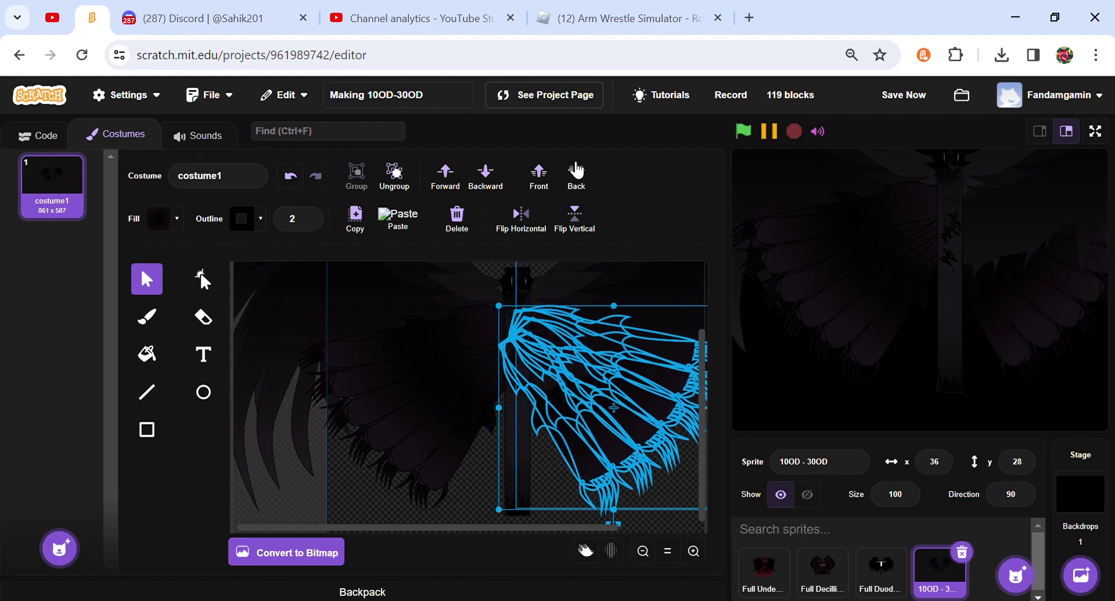
key("shift+Right")
key("shift+Right")
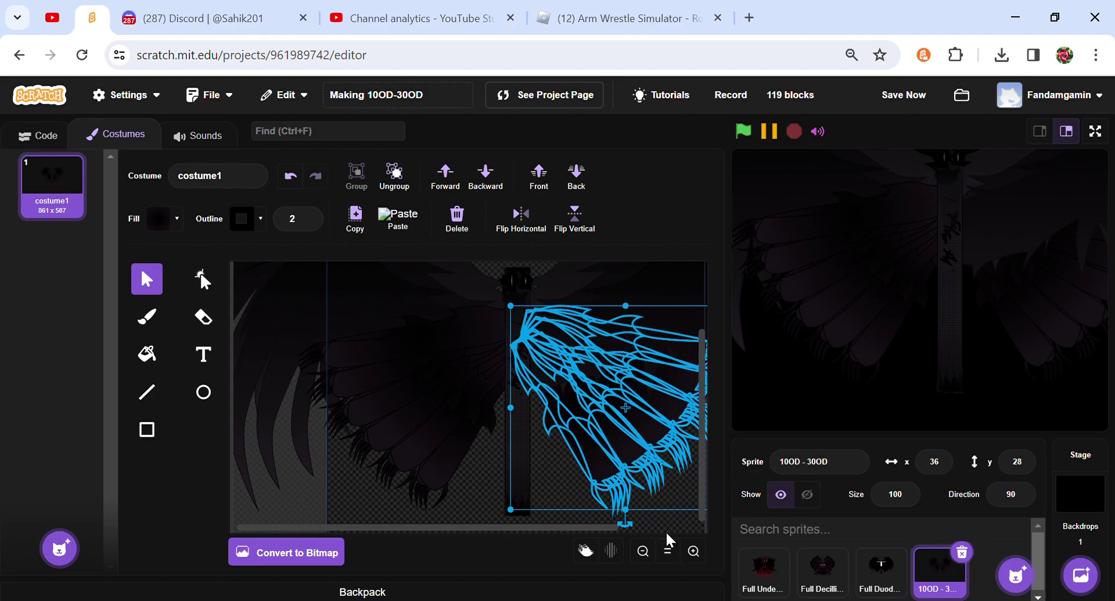
left_click(693, 552)
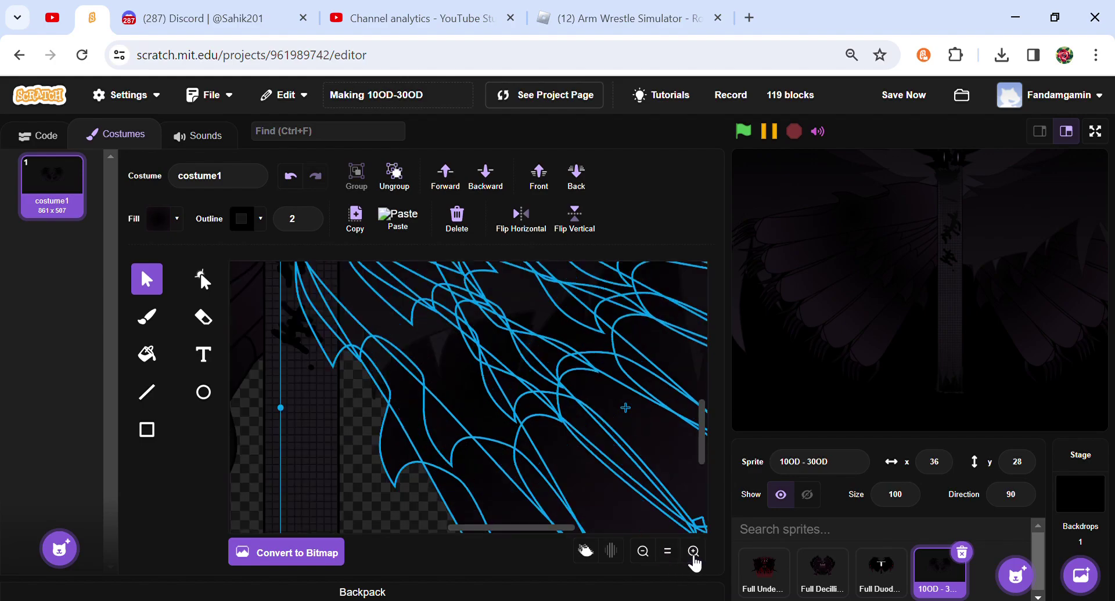
left_click(673, 561)
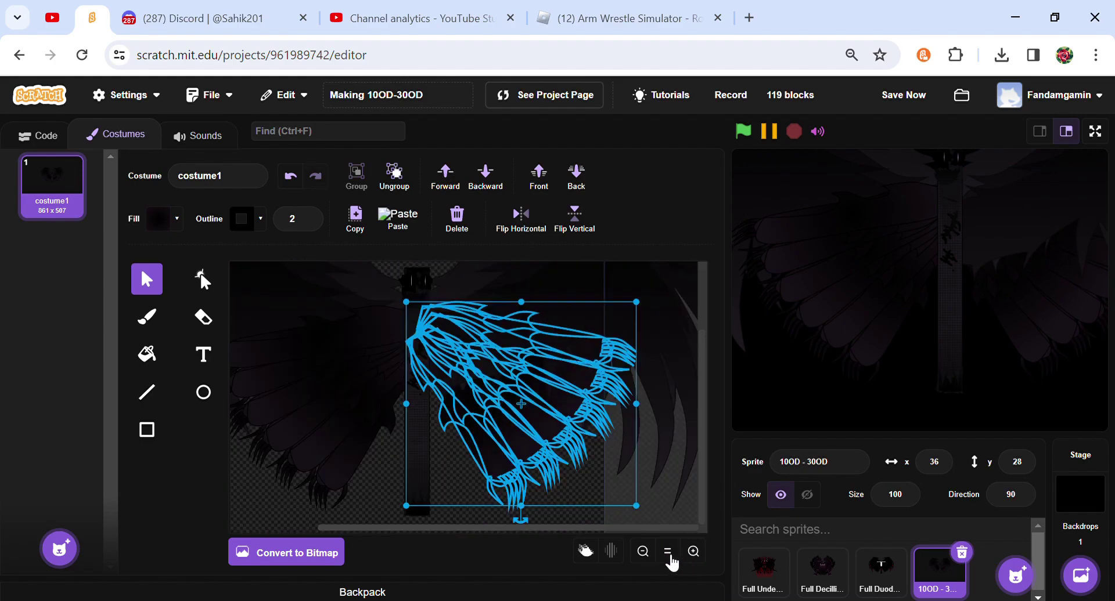
Step: Send the upper right wing to the back, behind the lower right wing
left_click(431, 451)
left_click(449, 461)
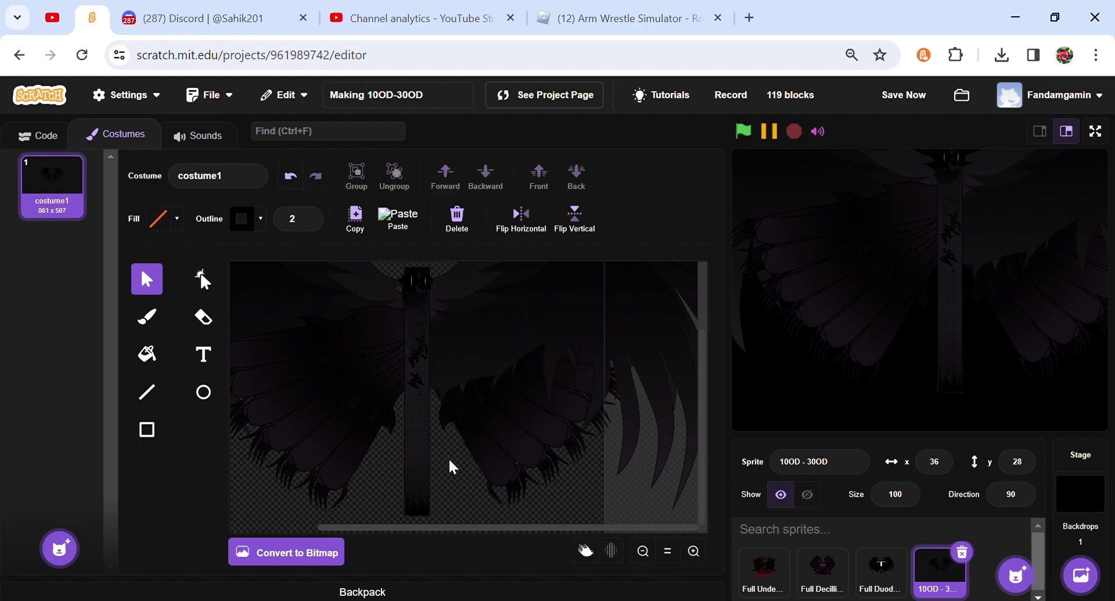
left_click(481, 381)
left_click(480, 335)
left_click(576, 174)
left_click(668, 554)
left_click(644, 554)
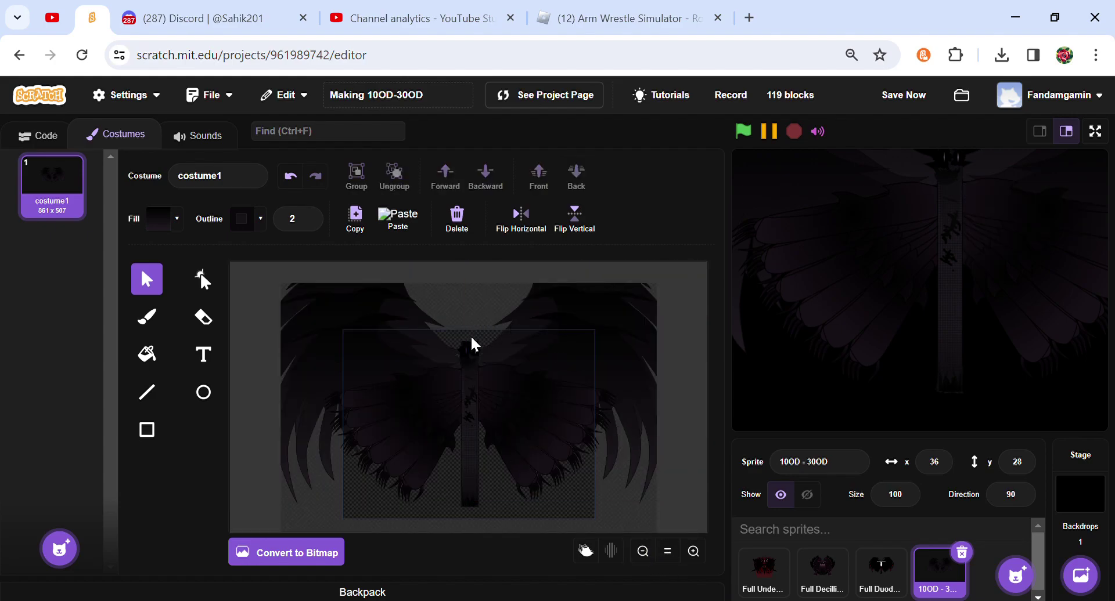
Step: Shift both lower wings slightly inward so their roots overlap the bar
scroll(359, 371, "up", 2)
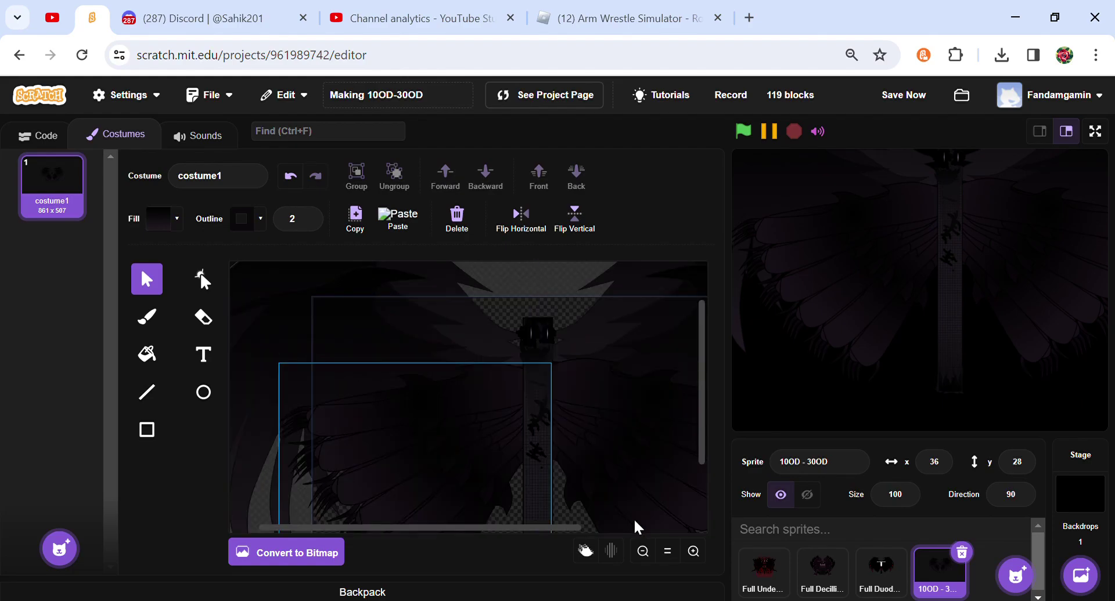
left_click(675, 554)
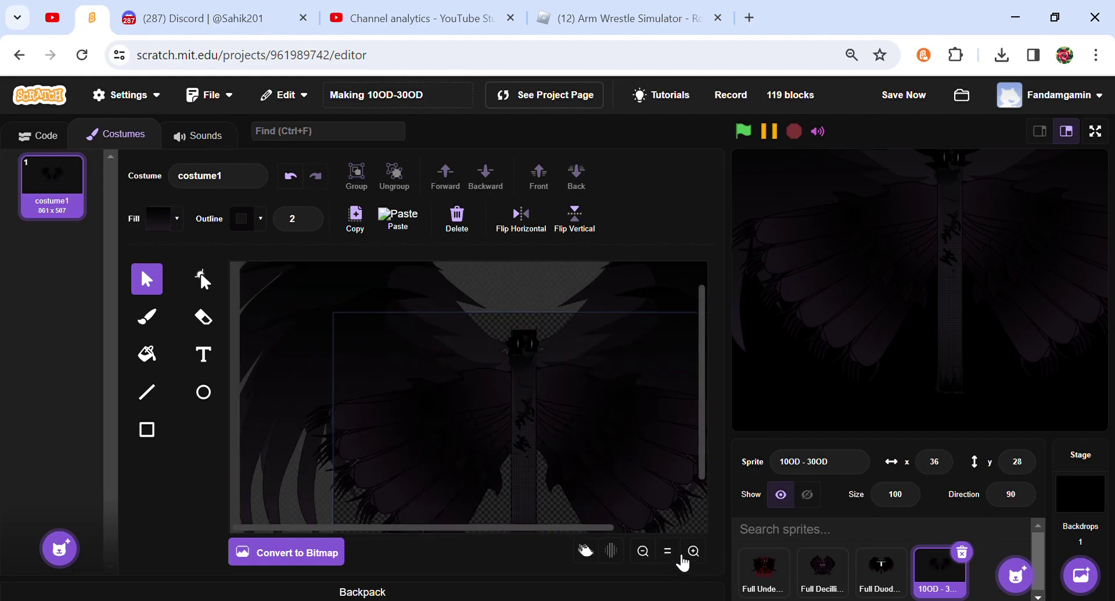
left_click(643, 552)
left_click(404, 426)
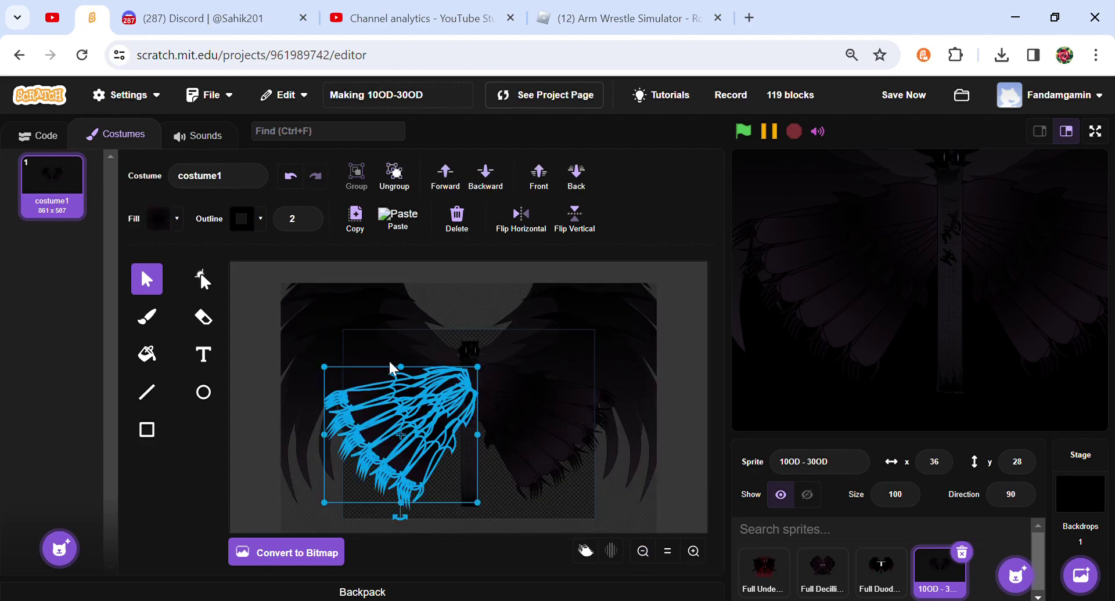
left_click_drag(463, 373, 475, 373)
left_click_drag(560, 406, 546, 406)
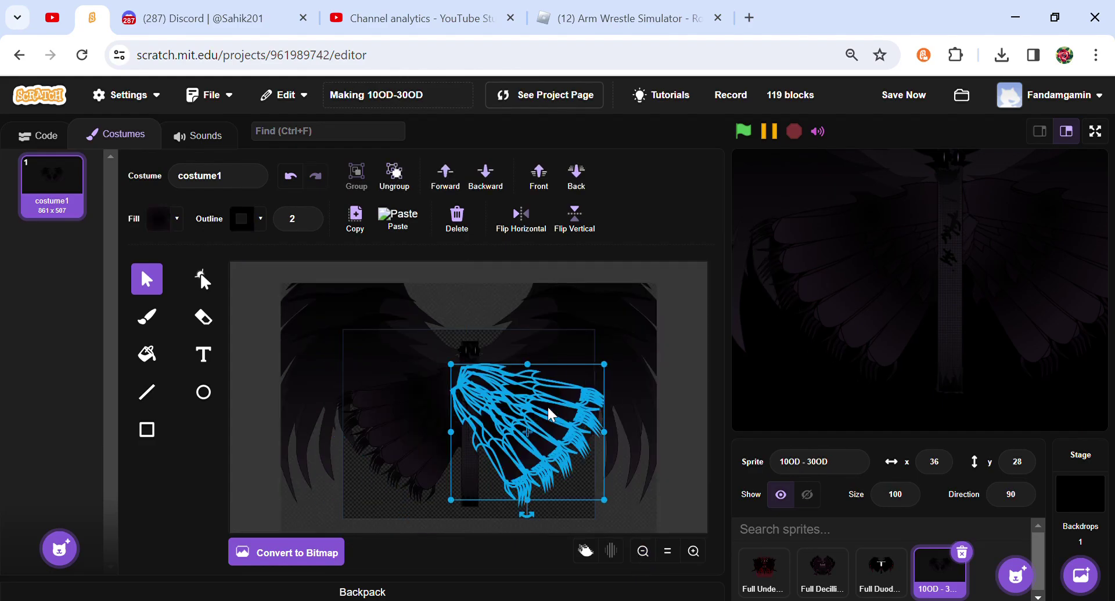
left_click(561, 518)
left_click(523, 450)
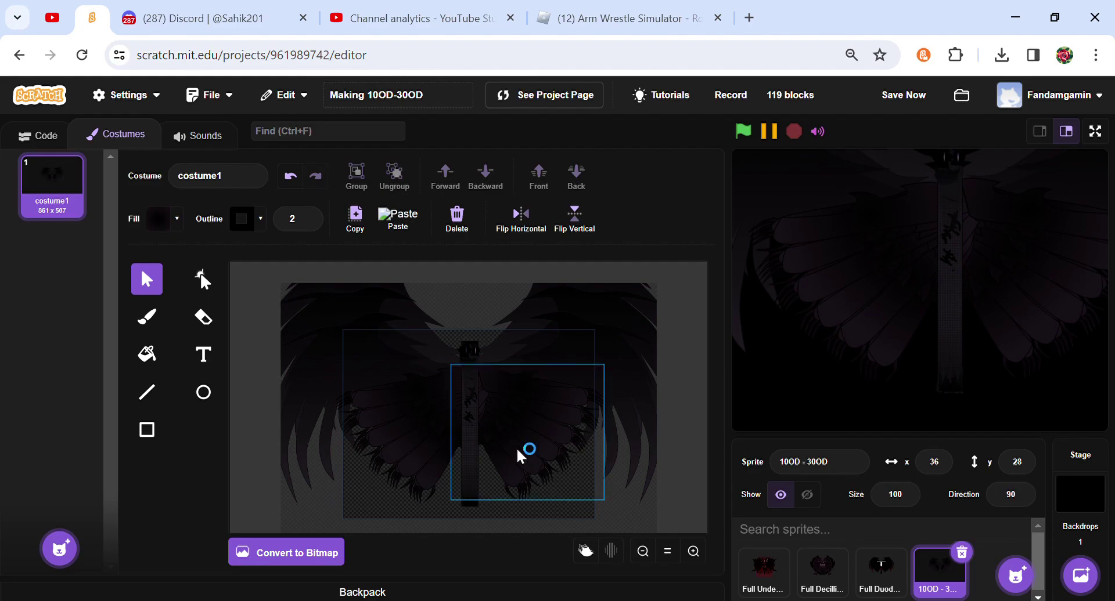
left_click(578, 495)
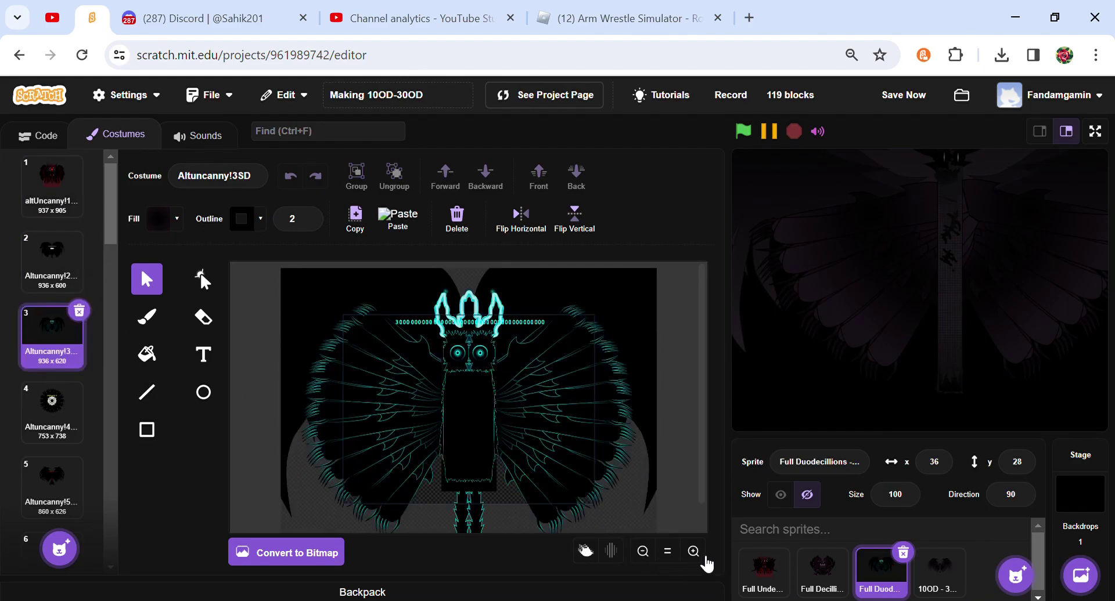
Step: Copy the right leg from the Altuncanny!3SD costume and return to the 10OD - 30OD sprite
left_click(694, 551)
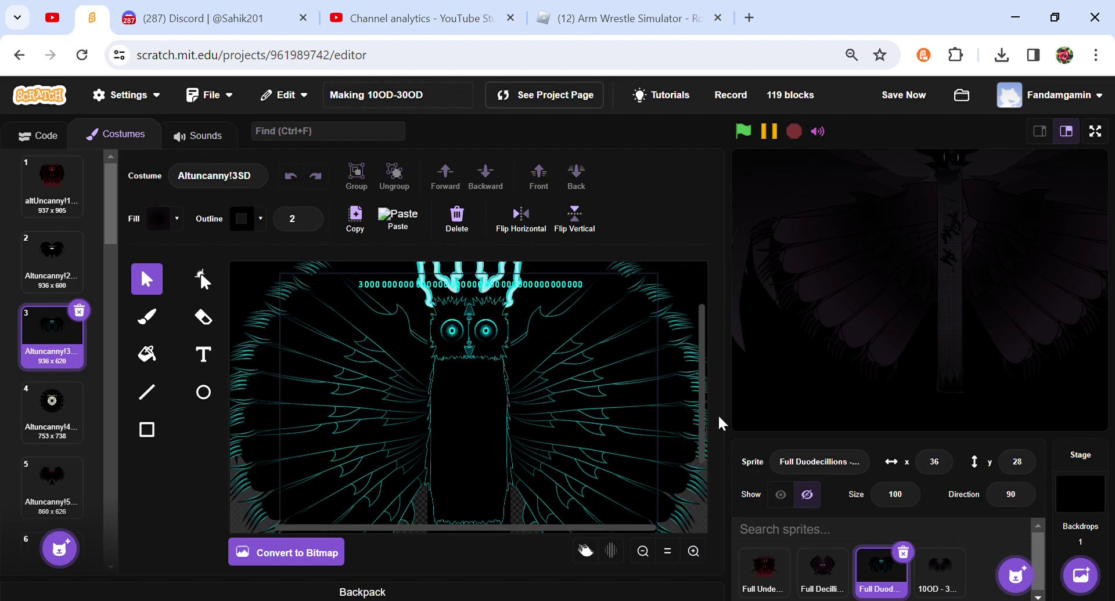
scroll(525, 522, "down", 5)
left_click(471, 499)
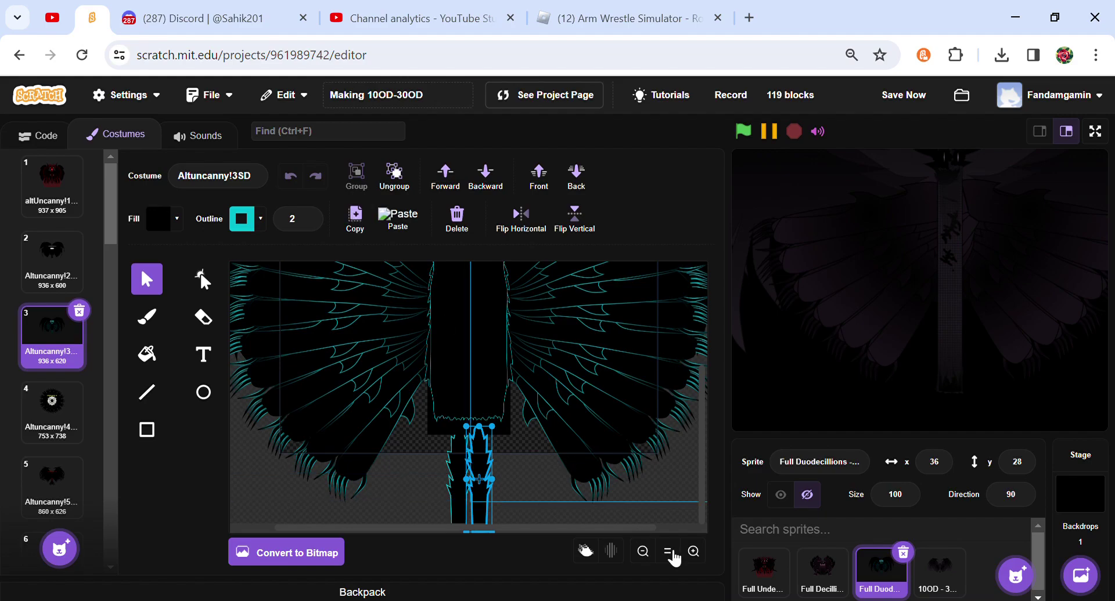
left_click(954, 588)
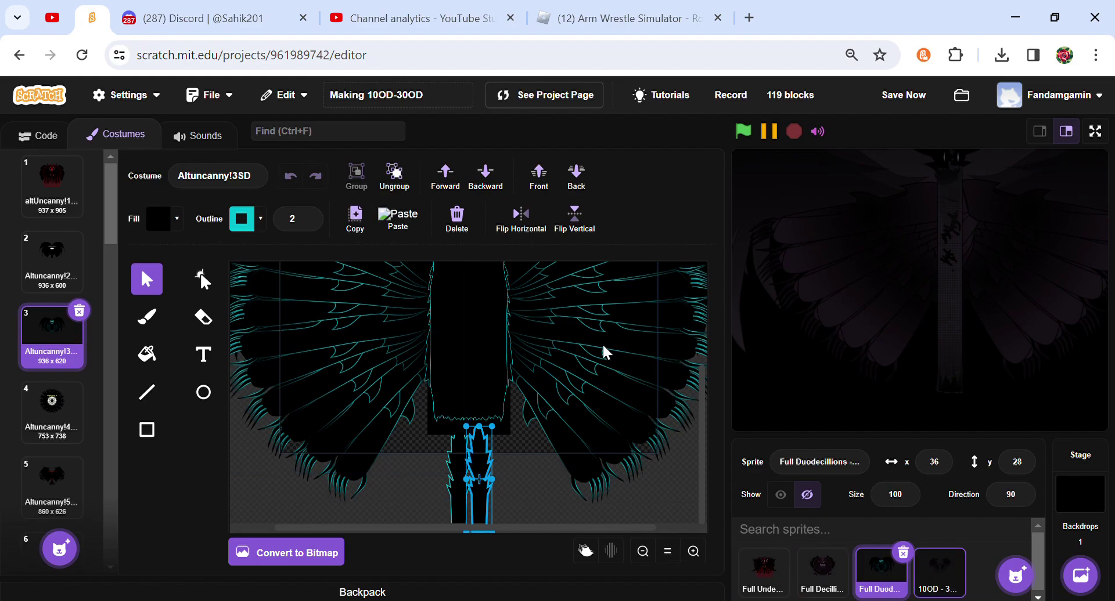
Step: Recolor the pasted leg's outline with the dark purple sampled from the lower left wing
left_click(247, 218)
left_click(280, 477)
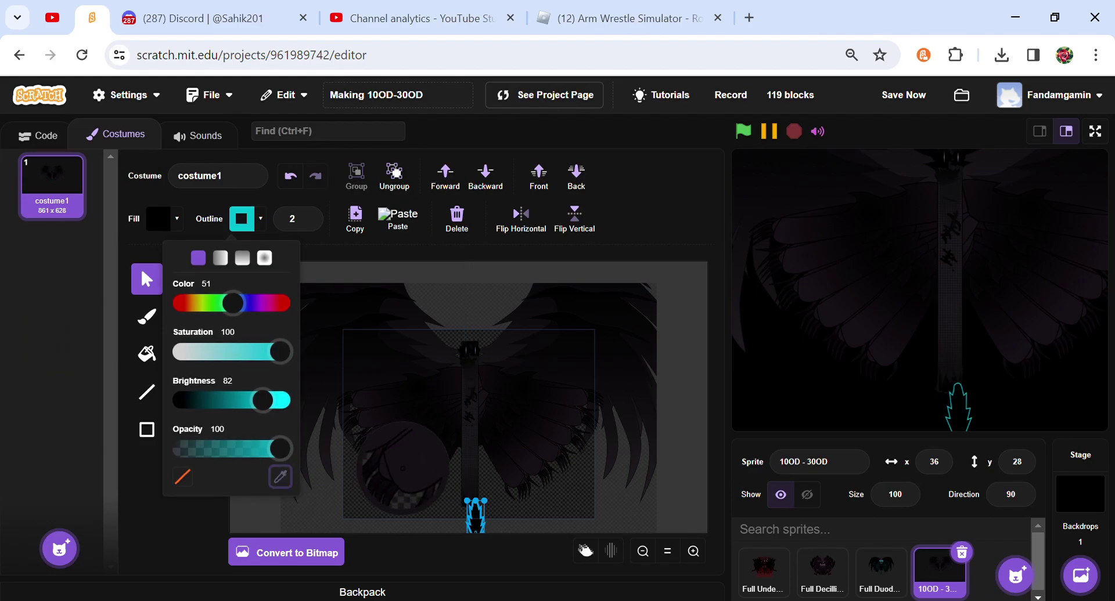
left_click(404, 473)
left_click(514, 511)
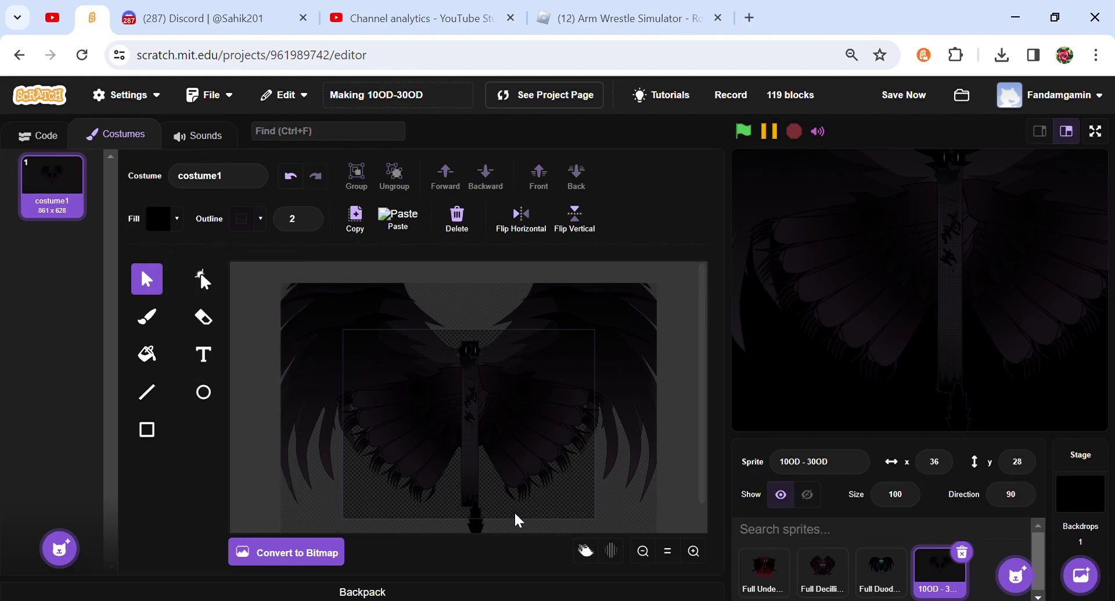
Step: Move the leg up so its upper part sits beside the bar's lower end
left_click(693, 552)
left_click(693, 552)
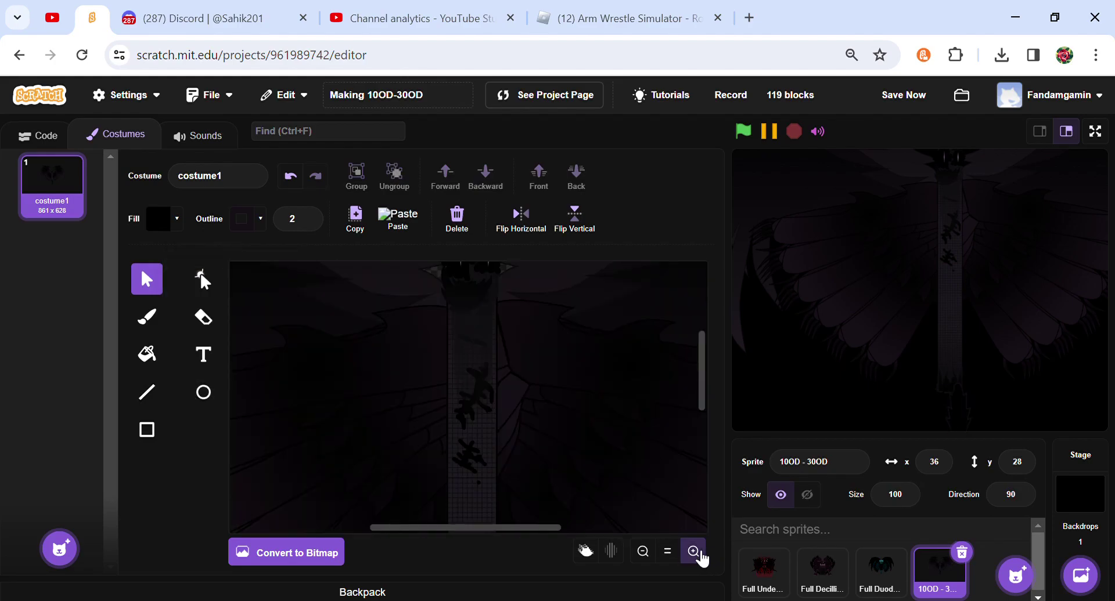
left_click_drag(701, 371, 701, 499)
left_click(523, 414)
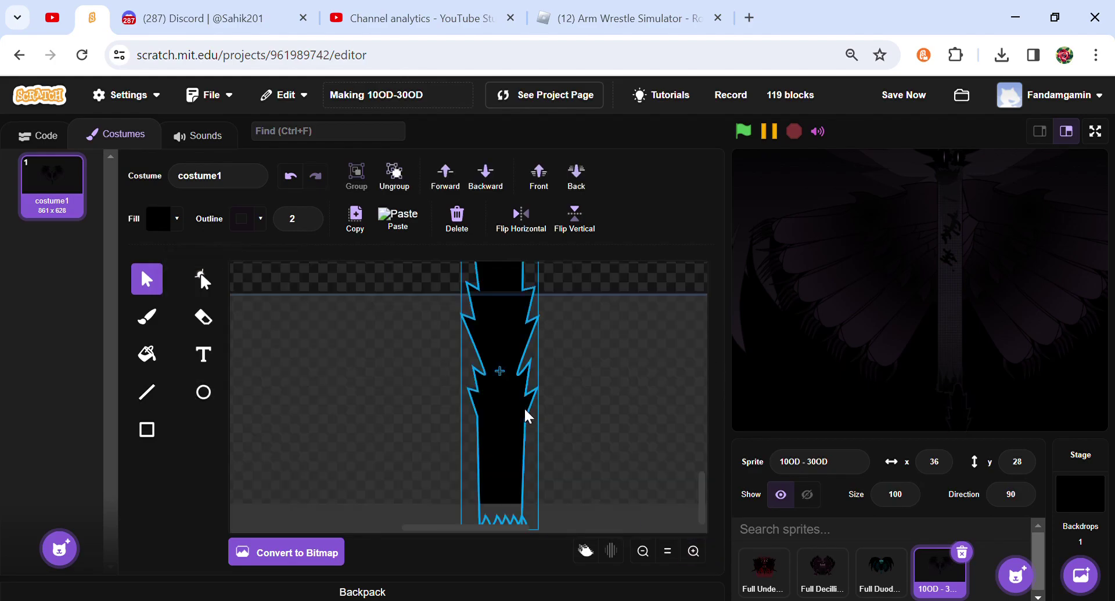
left_click_drag(523, 413, 529, 335)
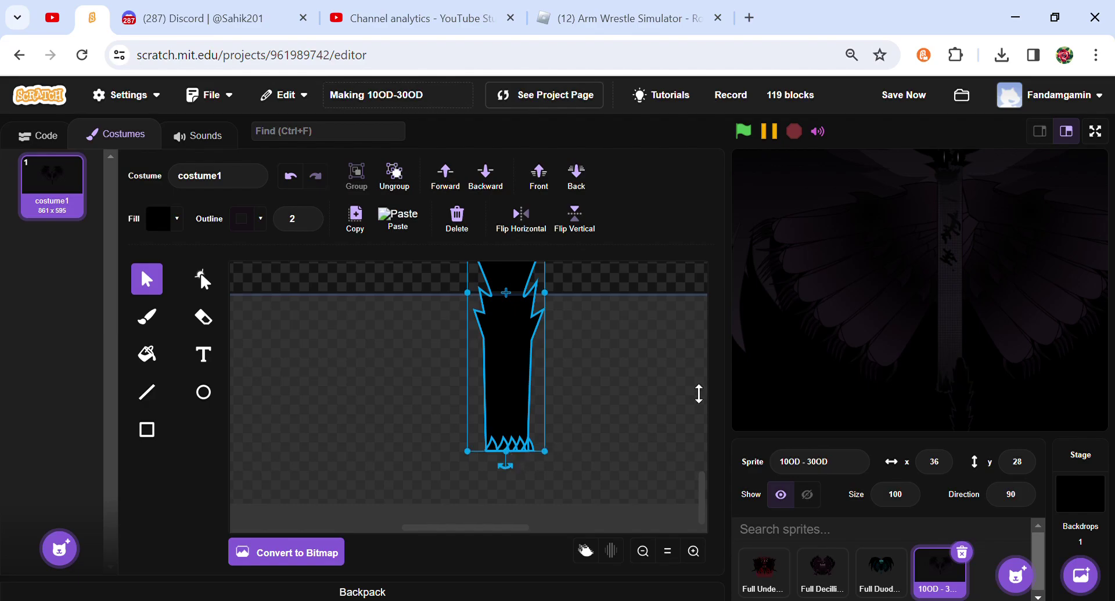
left_click_drag(708, 490, 700, 452)
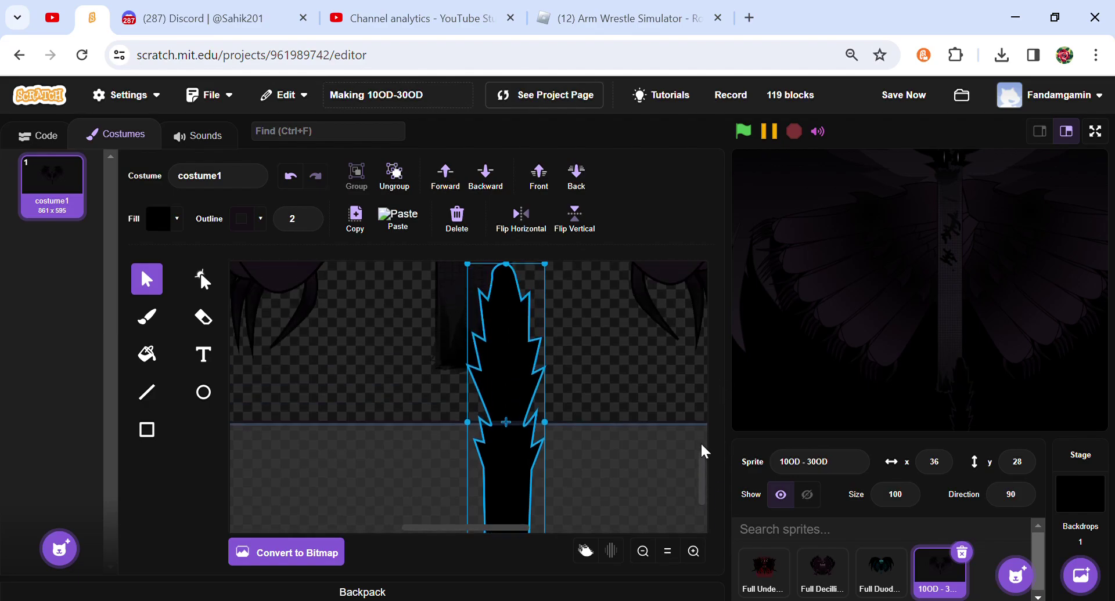
Step: Duplicate the leg and place the copy to the left of the bar
left_click(355, 218)
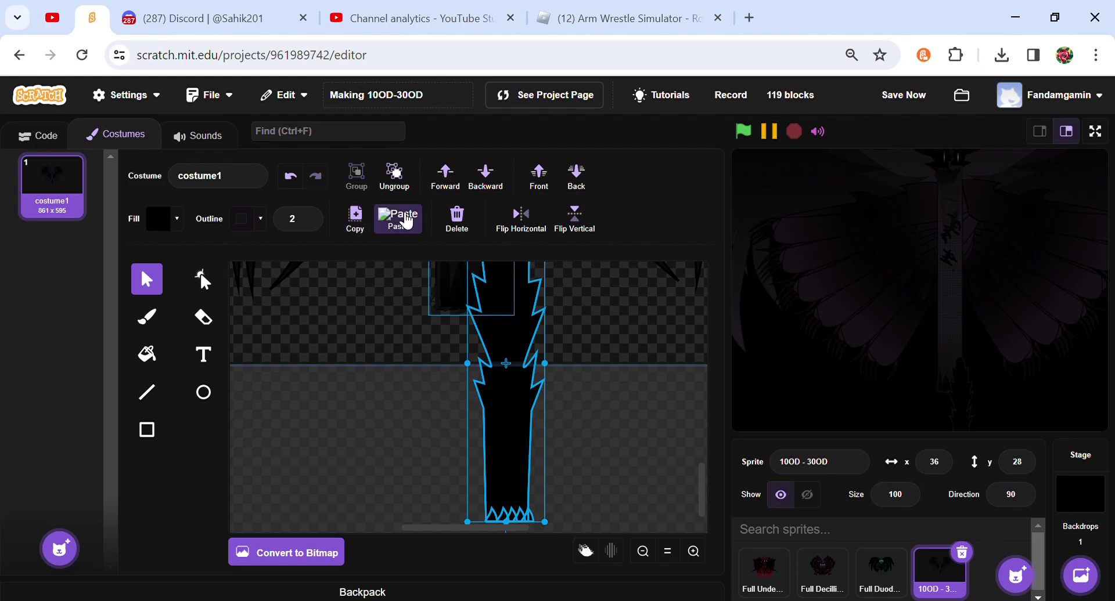
left_click(397, 219)
left_click_drag(480, 366, 324, 367)
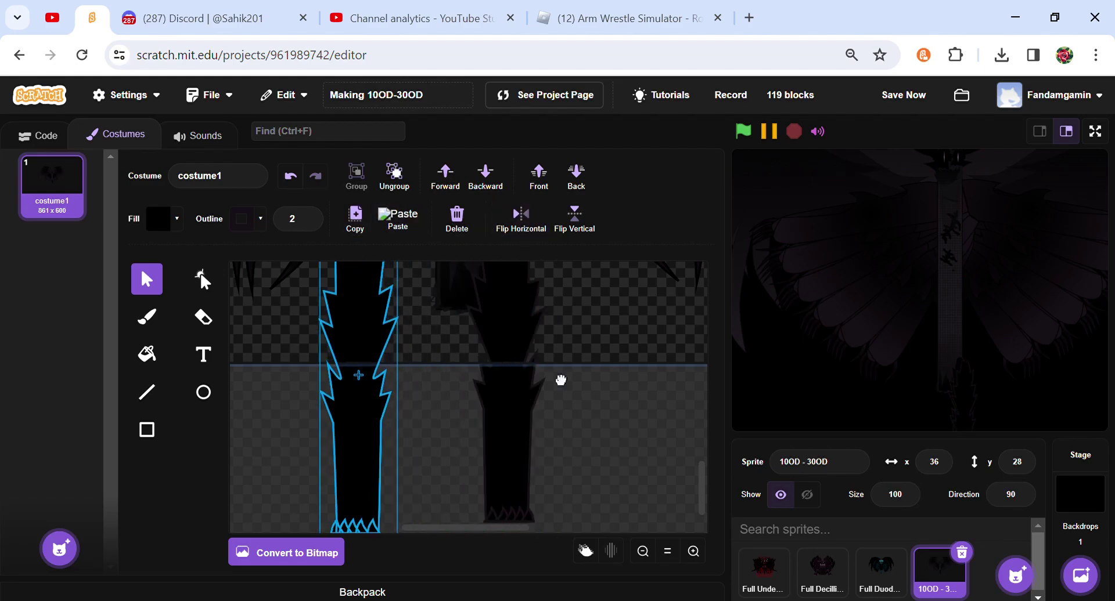
Step: Erase a band across the middle of the right leg with eraser size 40 and reshape the upper piece's cut edge into jagged points
left_click(527, 379)
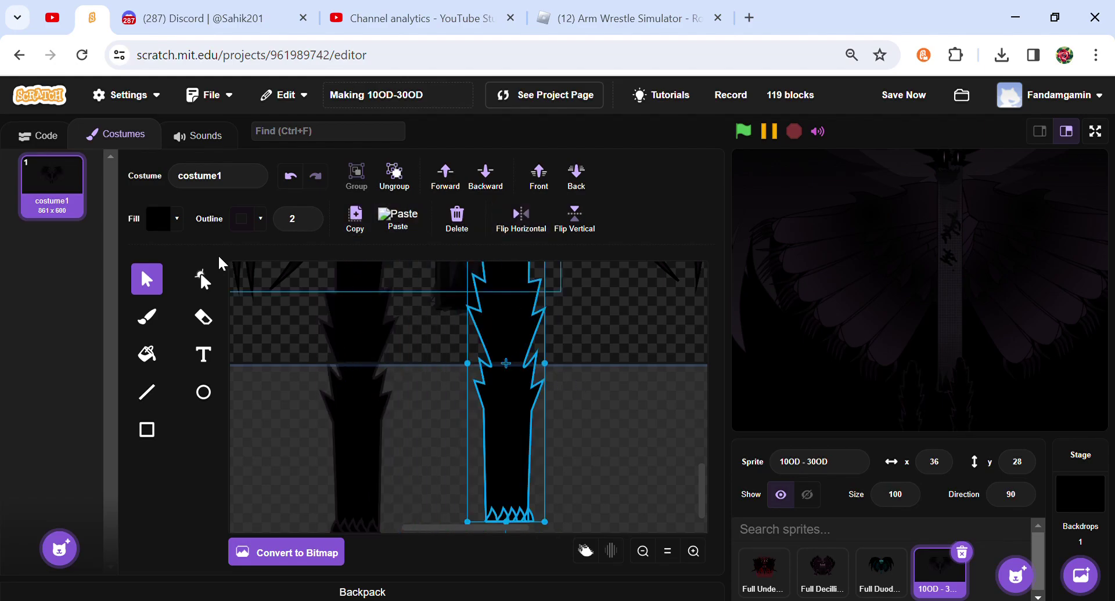
left_click(204, 281)
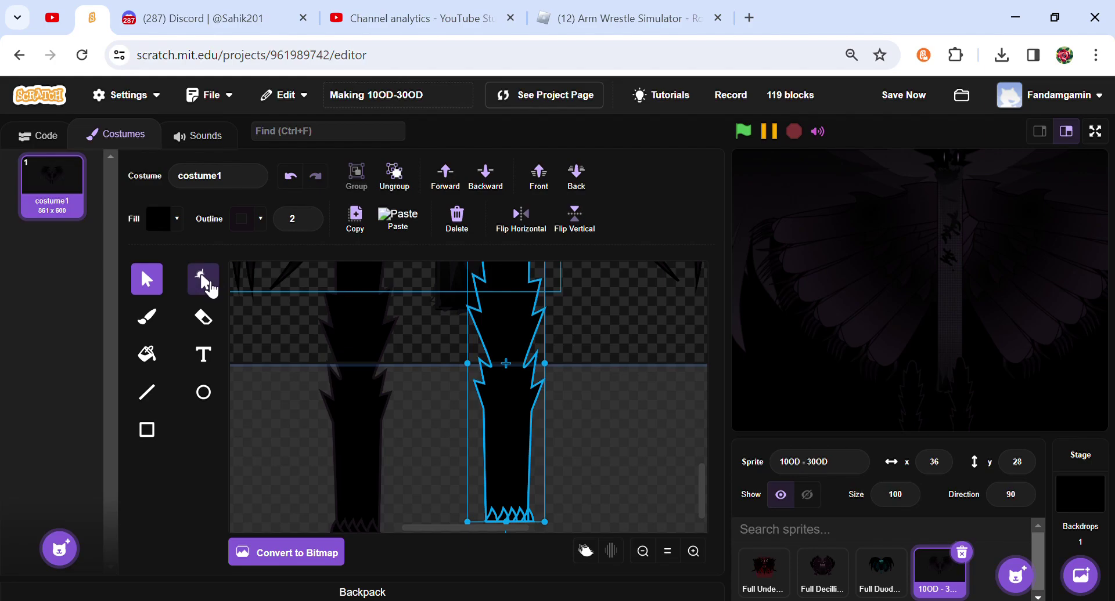
left_click(216, 320)
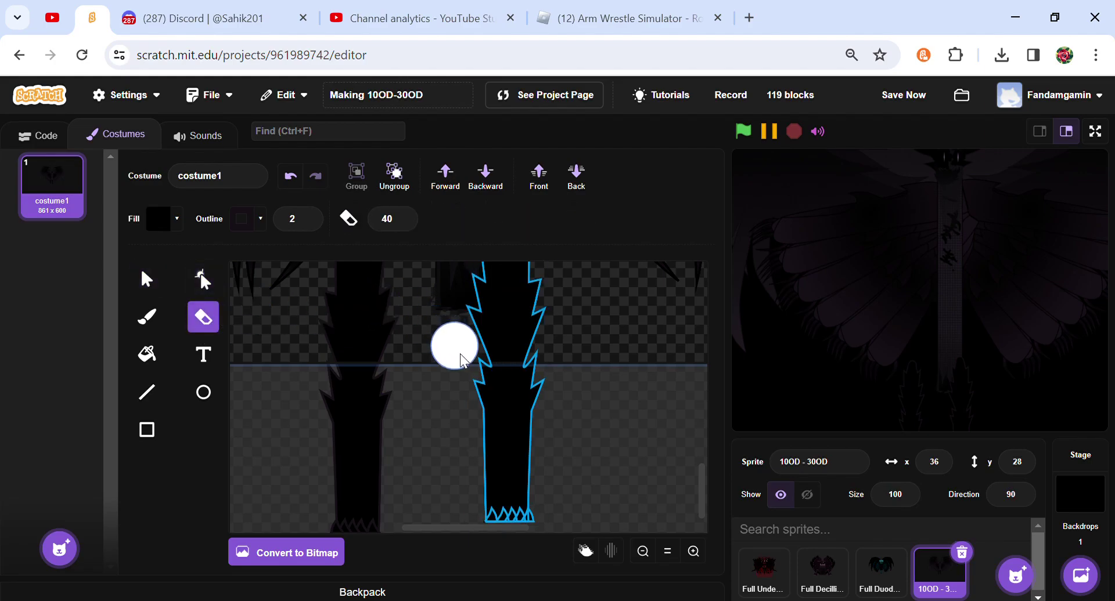
left_click_drag(470, 361, 598, 371)
left_click(204, 280)
left_click(488, 361)
left_click(495, 340)
left_click_drag(494, 340, 523, 334)
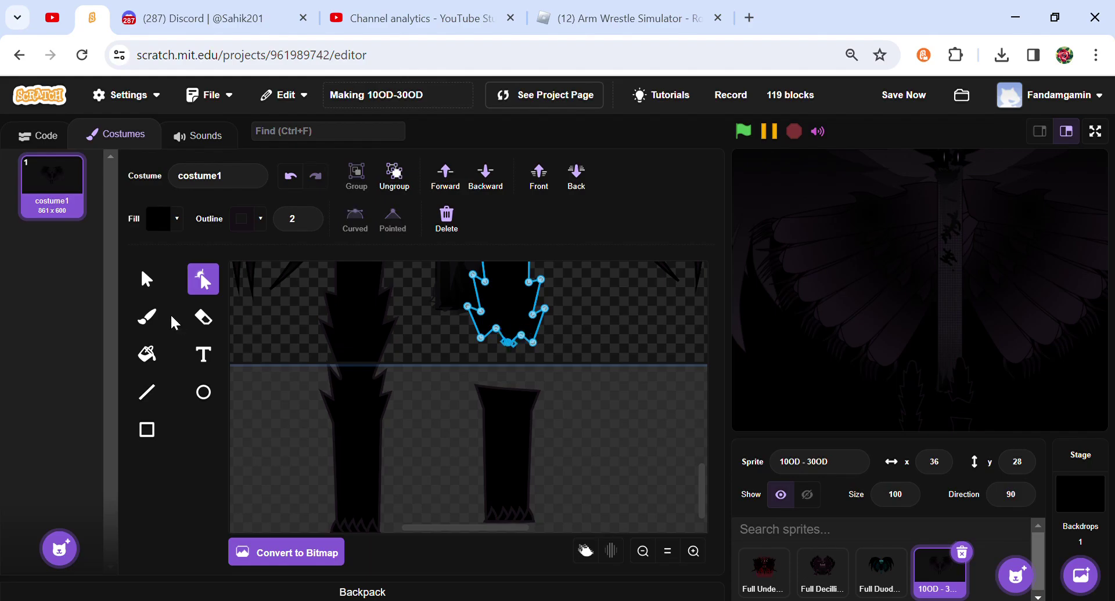
Step: Delete the right leg's detached lower shaft, keeping only the row of claws beneath it
left_click(149, 282)
left_click(205, 281)
left_click(457, 420)
left_click(500, 420)
left_click(447, 228)
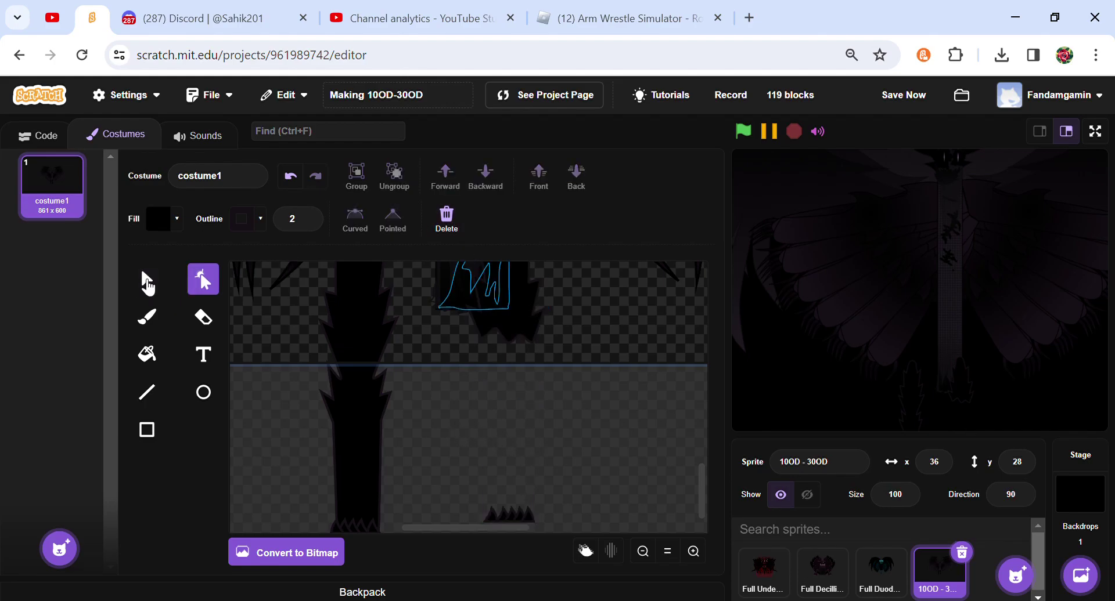
Step: Ungroup the shortened right leg and move its upper piece and claws to the right of the bar
left_click_drag(531, 512, 535, 358)
left_click_drag(534, 429, 541, 460)
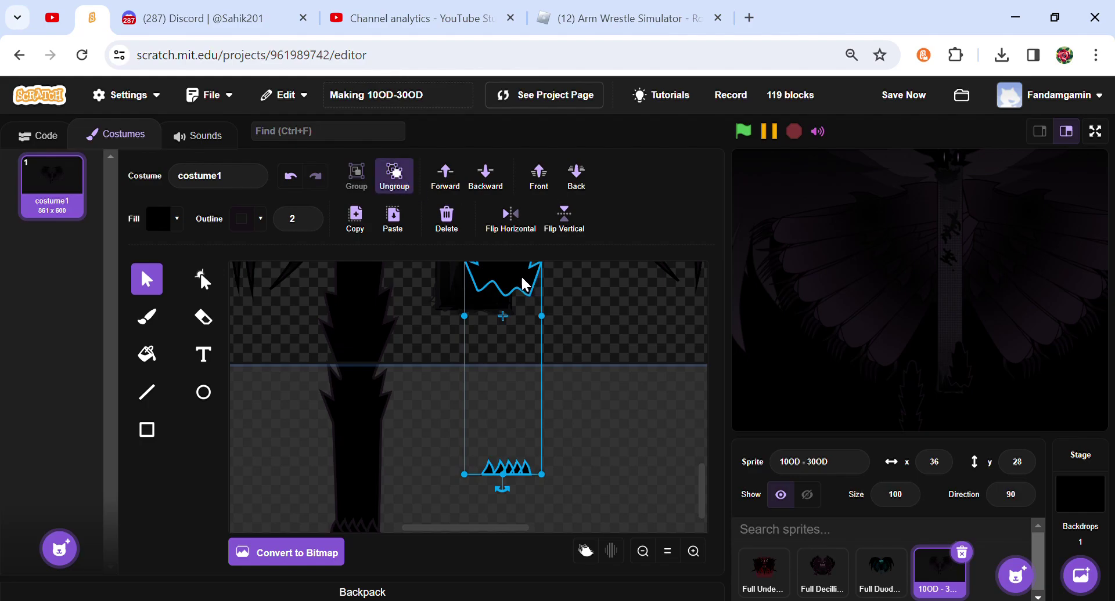
left_click_drag(523, 284, 602, 361)
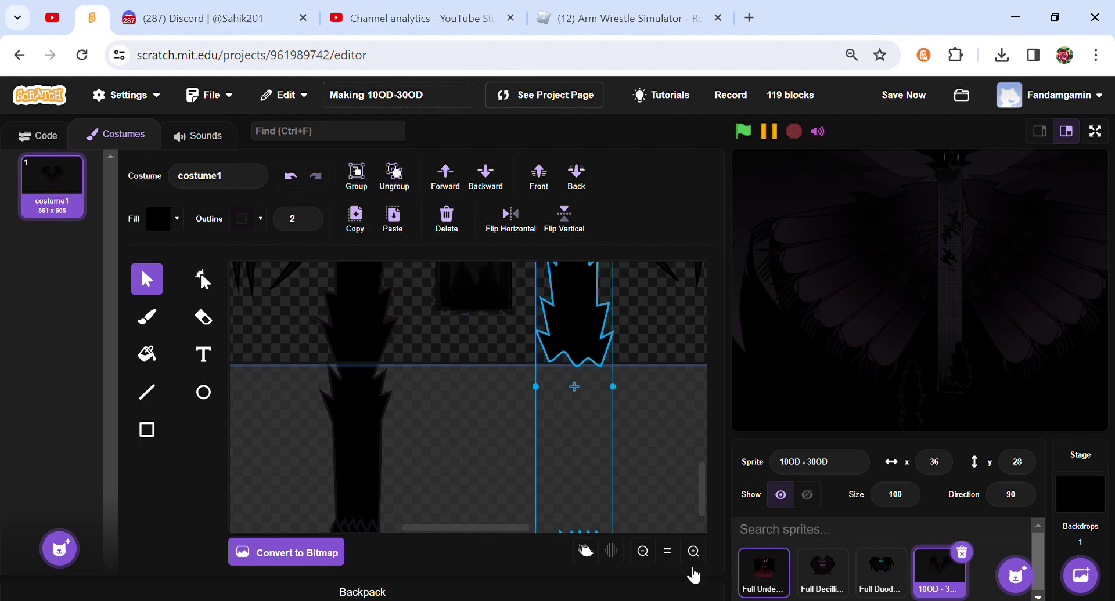